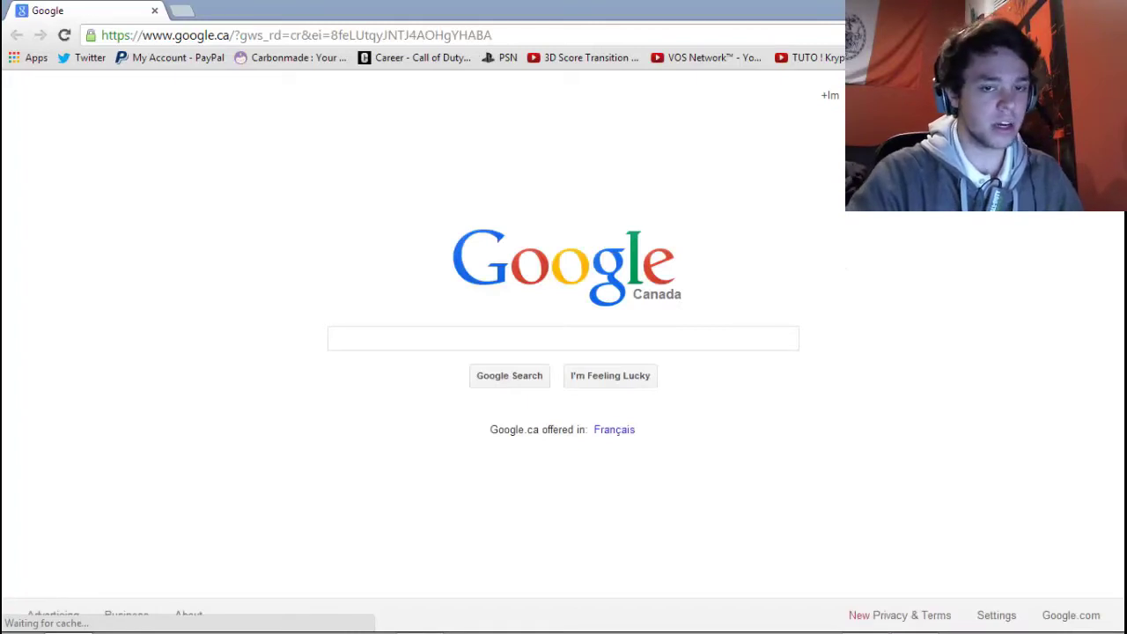
Open YouTube from the Google home page and go to the signed-in account's own channel page.
{"action": "left_click", "coordinate": [1039, 95]}
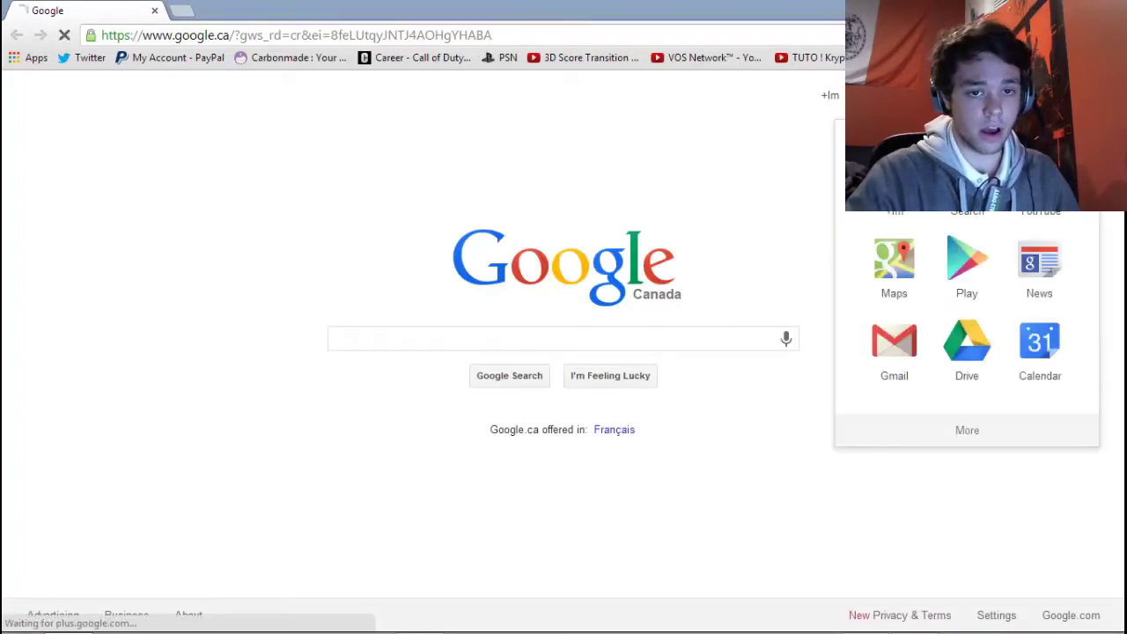
{"action": "left_click", "coordinate": [1039, 173]}
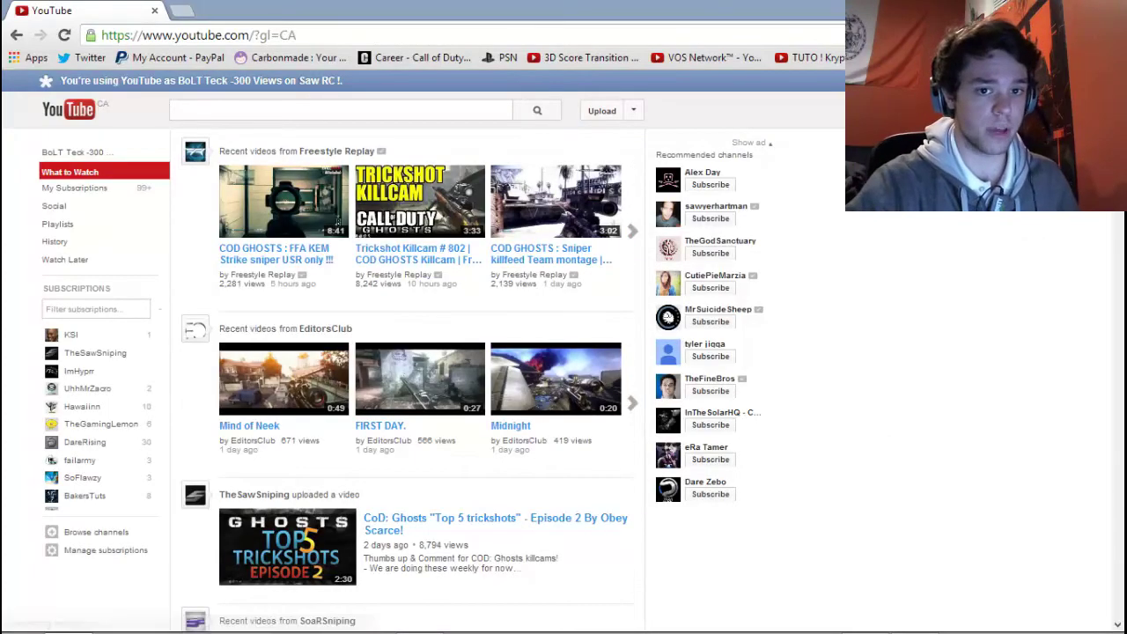
{"action": "left_click", "coordinate": [1056, 110]}
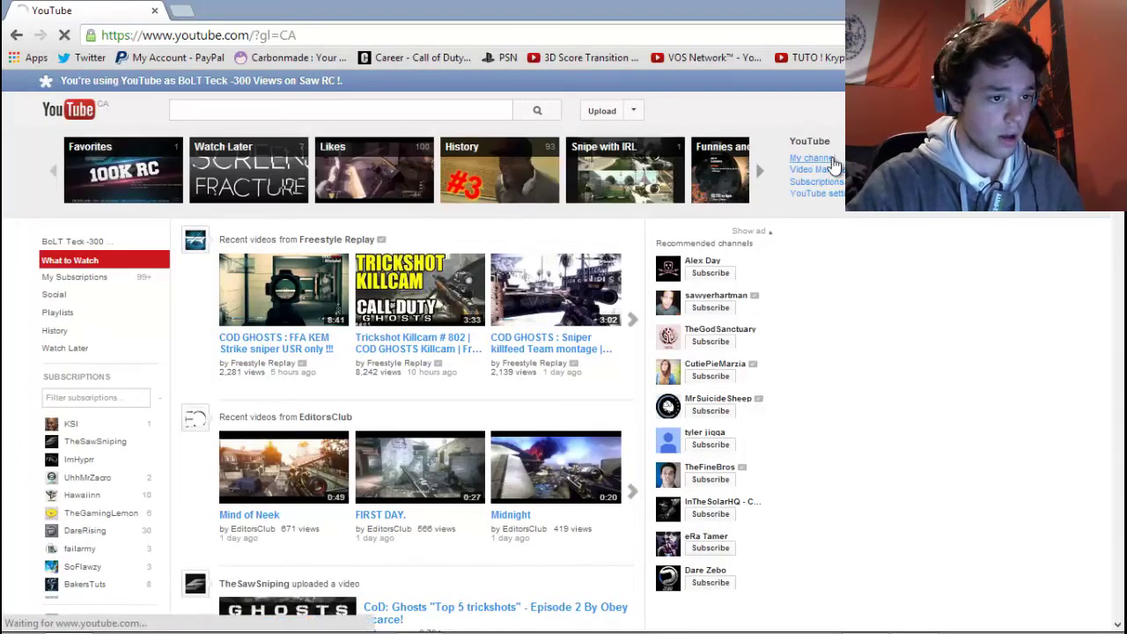
{"action": "left_click", "coordinate": [811, 158]}
{"action": "scroll", "coordinate": [397, 247], "scroll_direction": "down", "scroll_amount": 4}
{"action": "scroll", "coordinate": [397, 247], "scroll_direction": "up", "scroll_amount": 2}
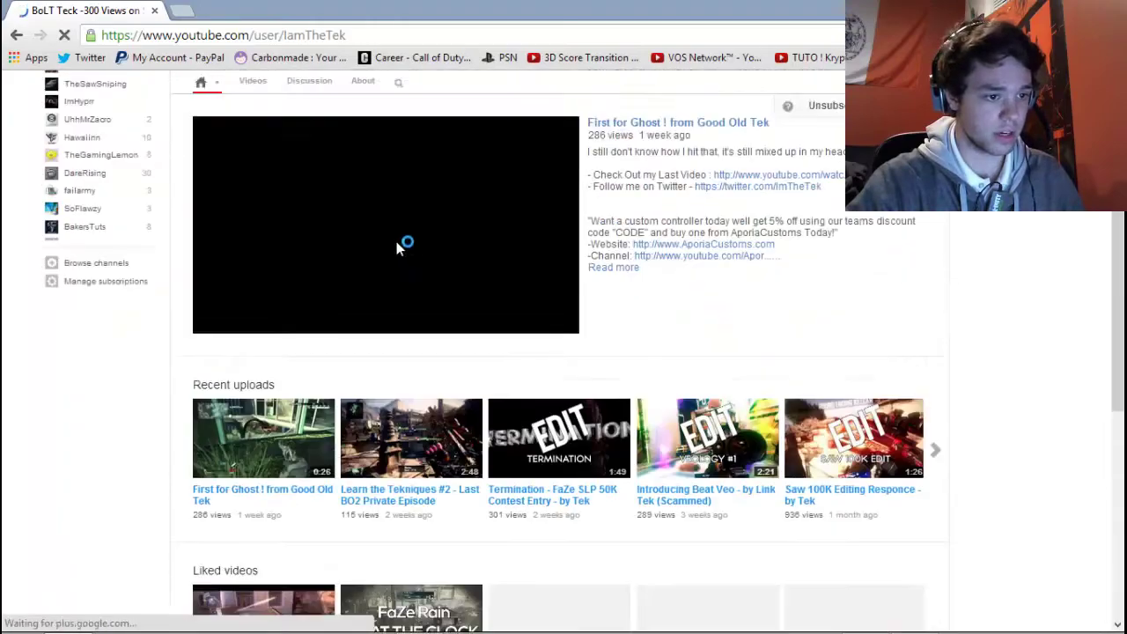
{"action": "scroll", "coordinate": [396, 247], "scroll_direction": "up", "scroll_amount": 3}
Open the video "Obey Editor RC - Obey Tek ? (WON!!)" from the channel's list of uploads.
{"action": "left_click", "coordinate": [255, 330]}
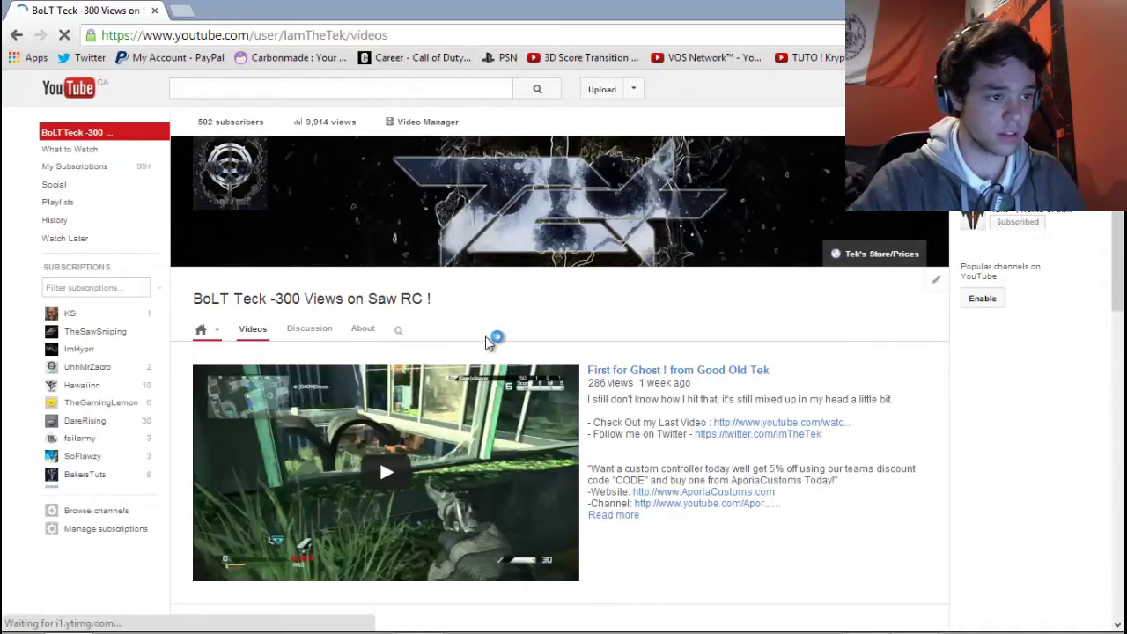
{"action": "scroll", "coordinate": [490, 344], "scroll_direction": "down", "scroll_amount": 8}
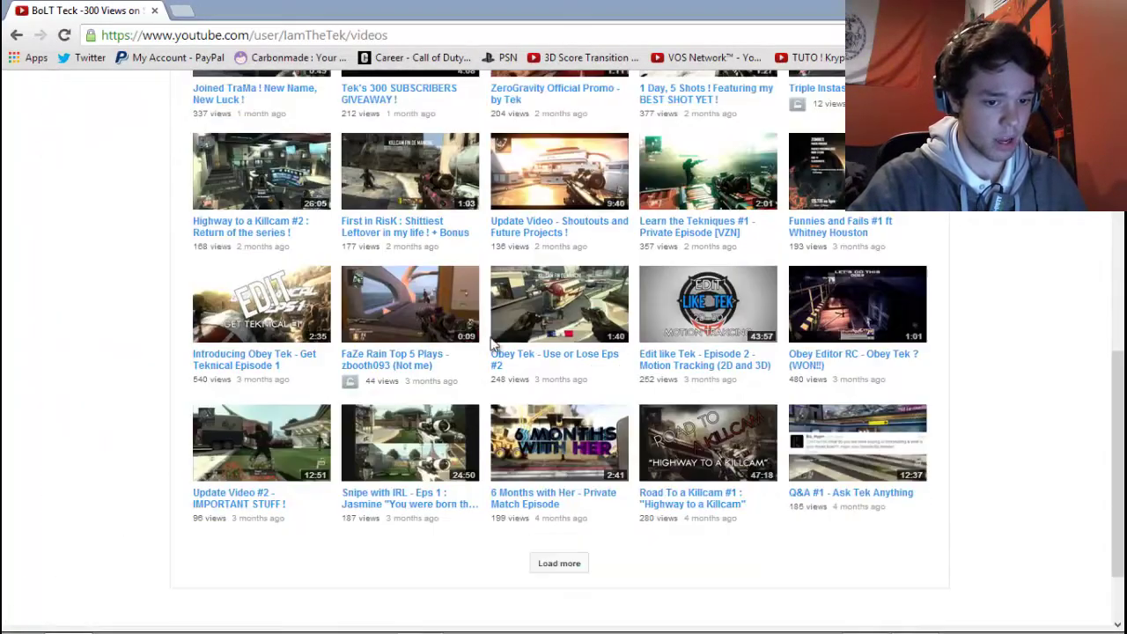
{"action": "left_click", "coordinate": [819, 361]}
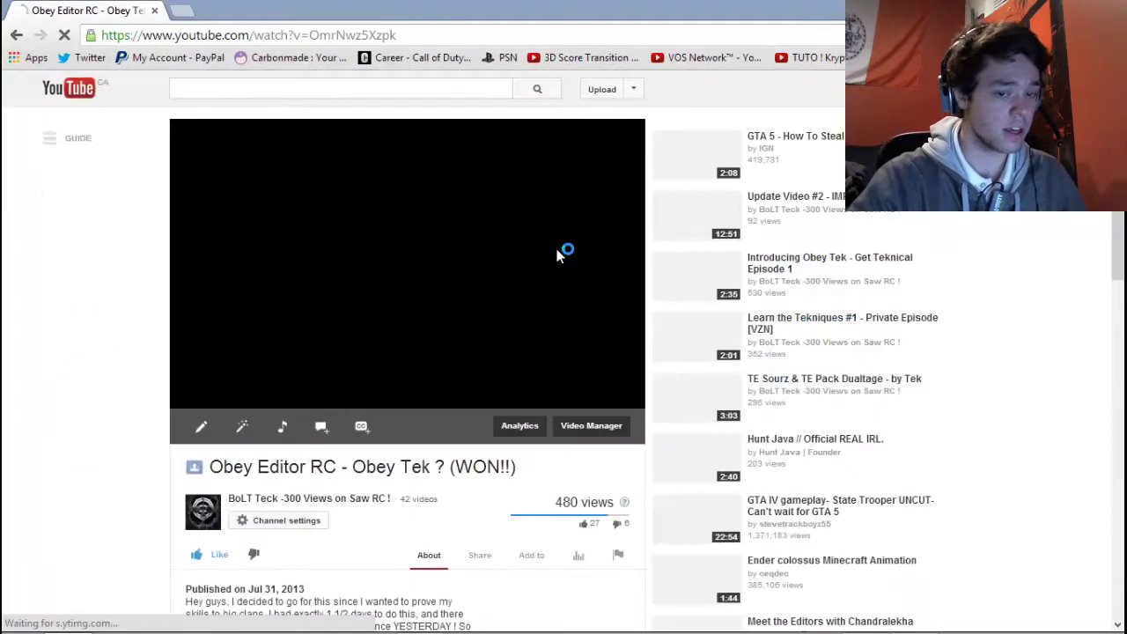
Mute the player's sound and skip the advertisement before the video.
{"action": "left_click_drag", "start_coordinate": [284, 397], "coordinate": [248, 397]}
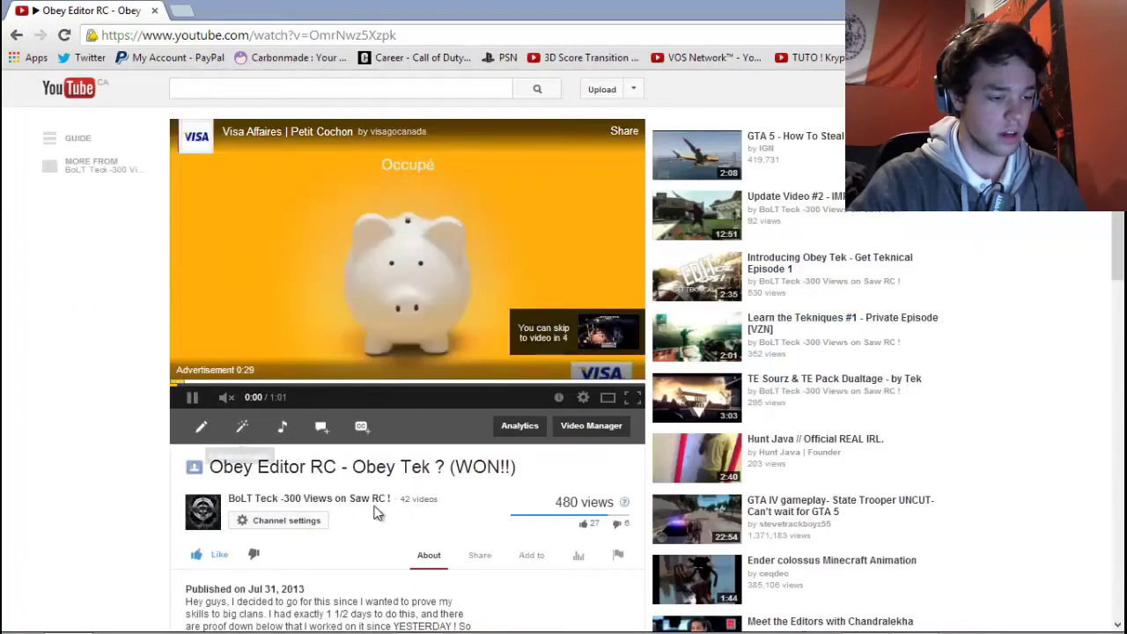
{"action": "scroll", "coordinate": [529, 370], "scroll_direction": "down", "scroll_amount": 1}
{"action": "scroll", "coordinate": [396, 405], "scroll_direction": "up", "scroll_amount": 1}
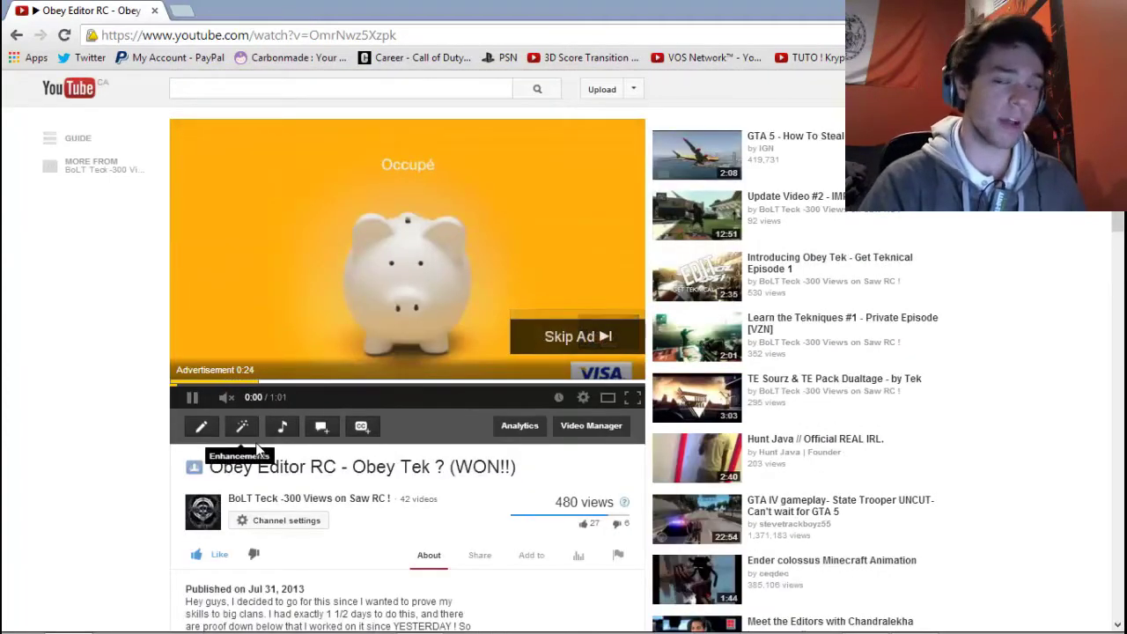
{"action": "left_click", "coordinate": [544, 344]}
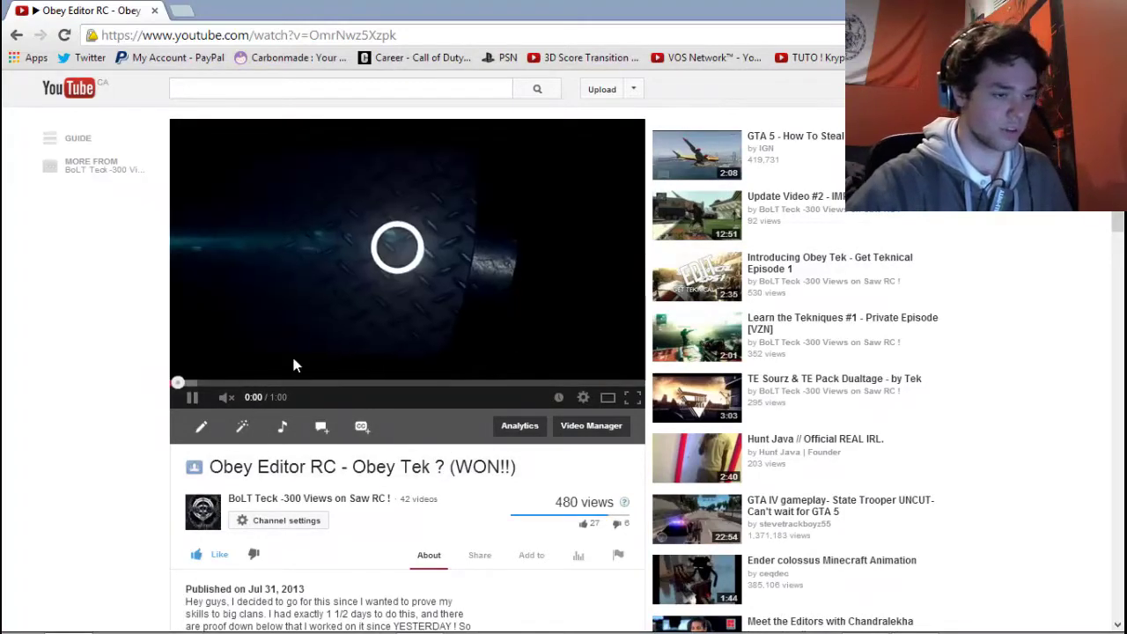
Skip ahead in the video, pause it at 0:29 on the "LET'S DO THIS" killcam text and enlarge the player.
{"action": "left_click", "coordinate": [253, 384]}
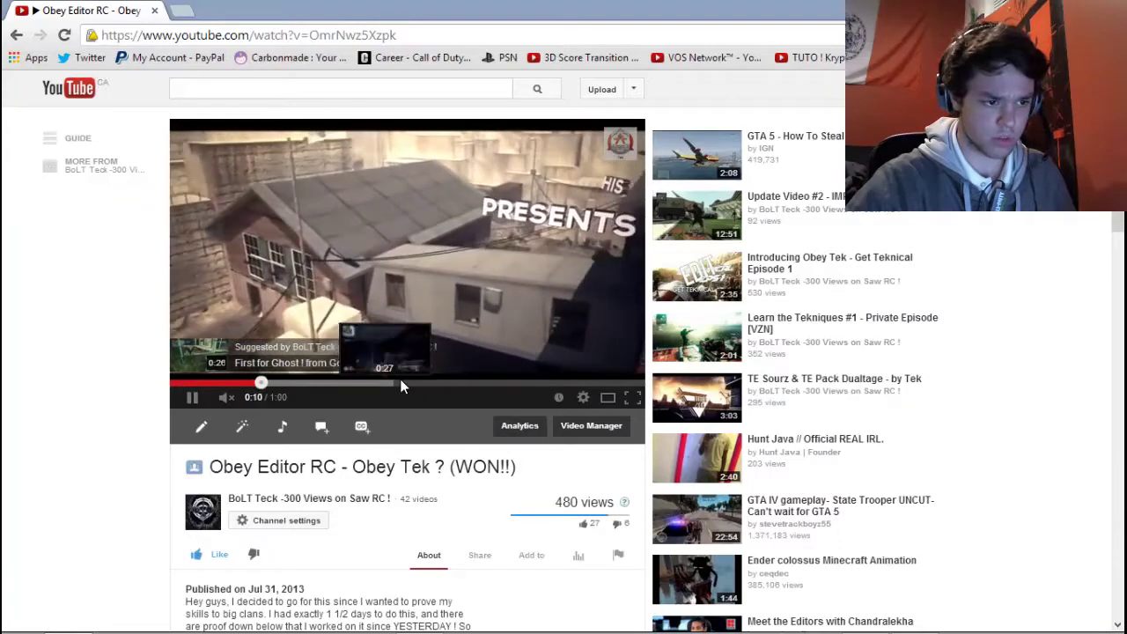
{"action": "left_click", "coordinate": [400, 382]}
{"action": "left_click", "coordinate": [445, 238]}
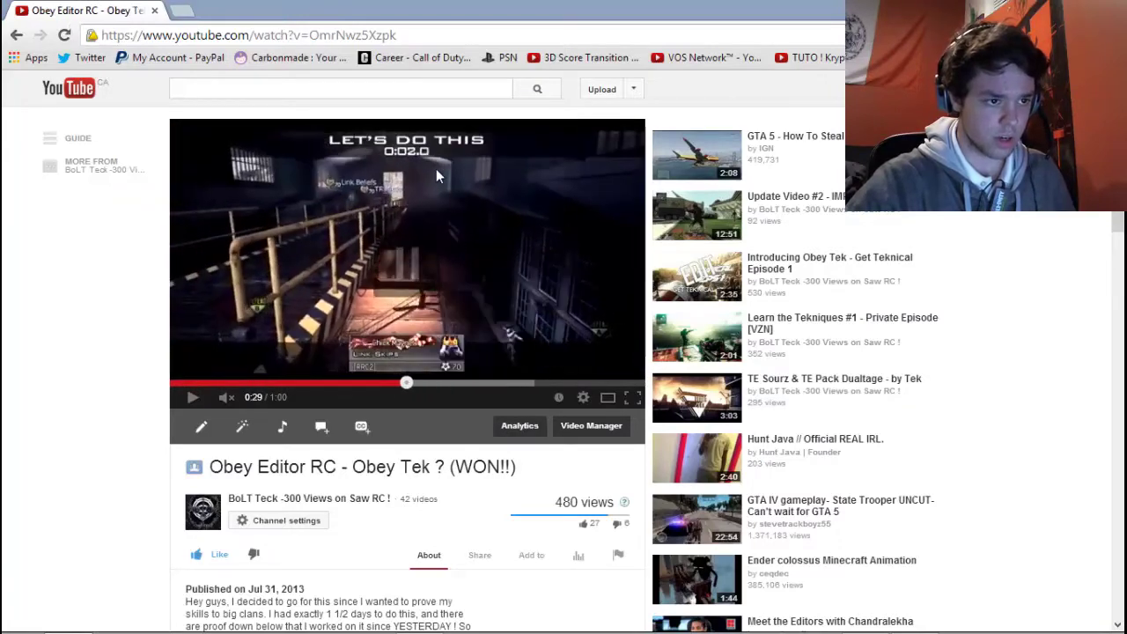
{"action": "left_click", "coordinate": [607, 397]}
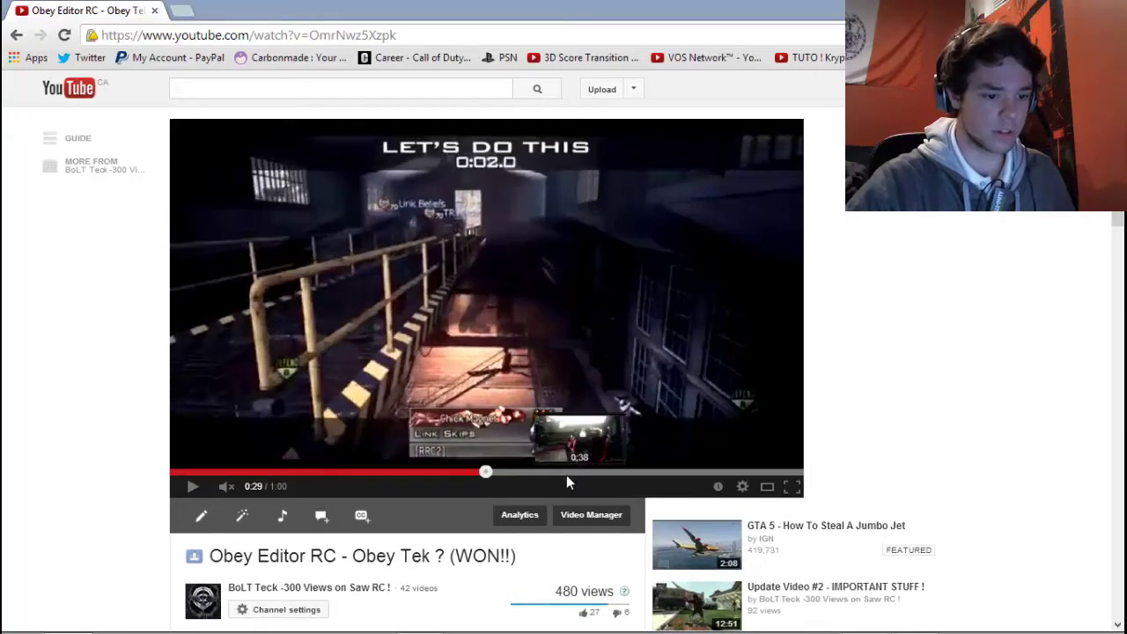
Examine the customized killcam text at 0:34, 0:47 and 0:57 in the video.
{"action": "left_click", "coordinate": [531, 472]}
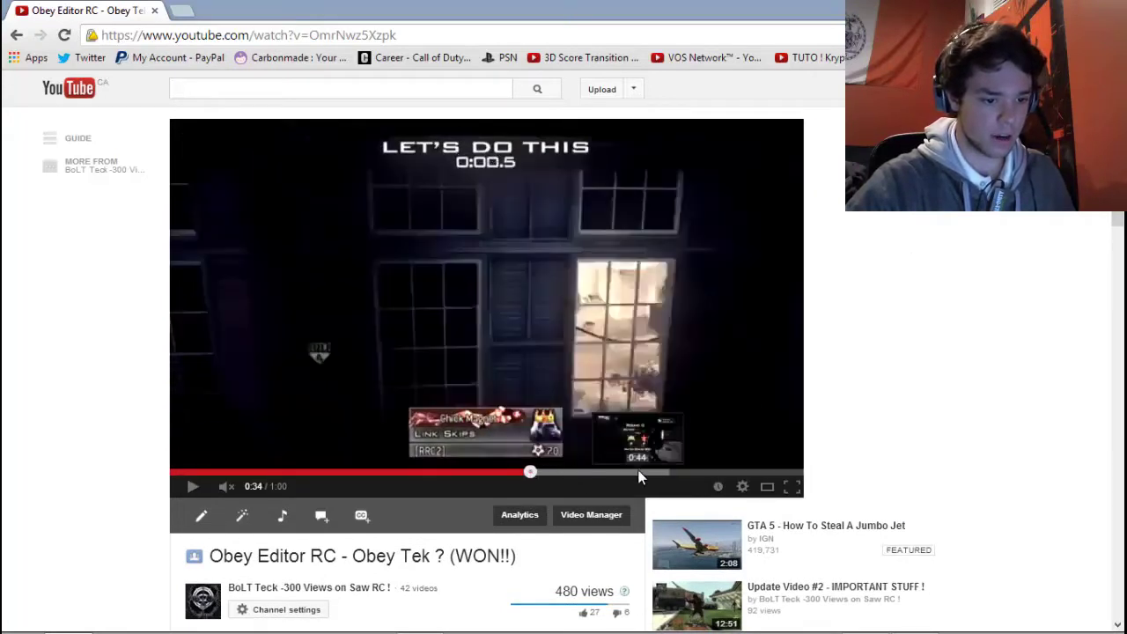
{"action": "left_click", "coordinate": [661, 473]}
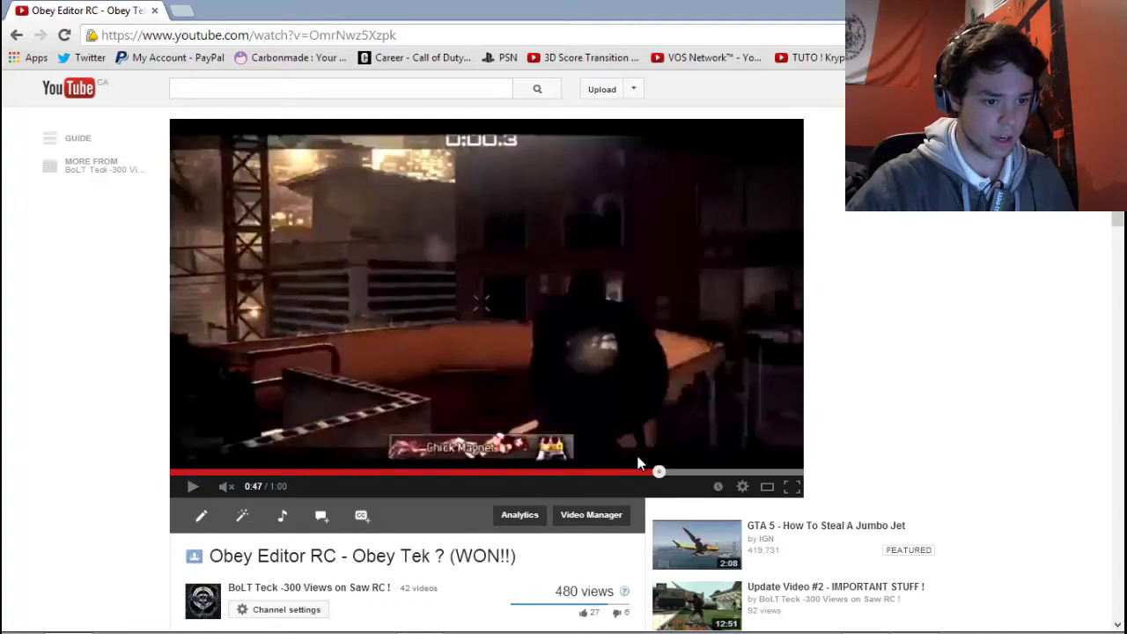
{"action": "left_click", "coordinate": [621, 374]}
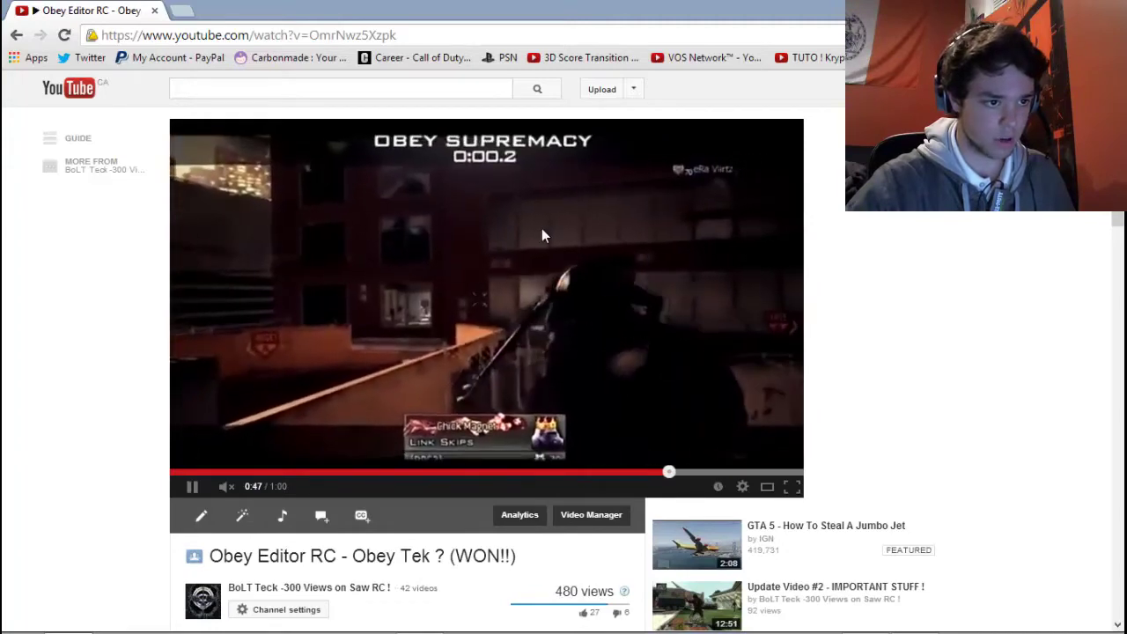
{"action": "left_click", "coordinate": [493, 148]}
{"action": "left_click", "coordinate": [738, 388]}
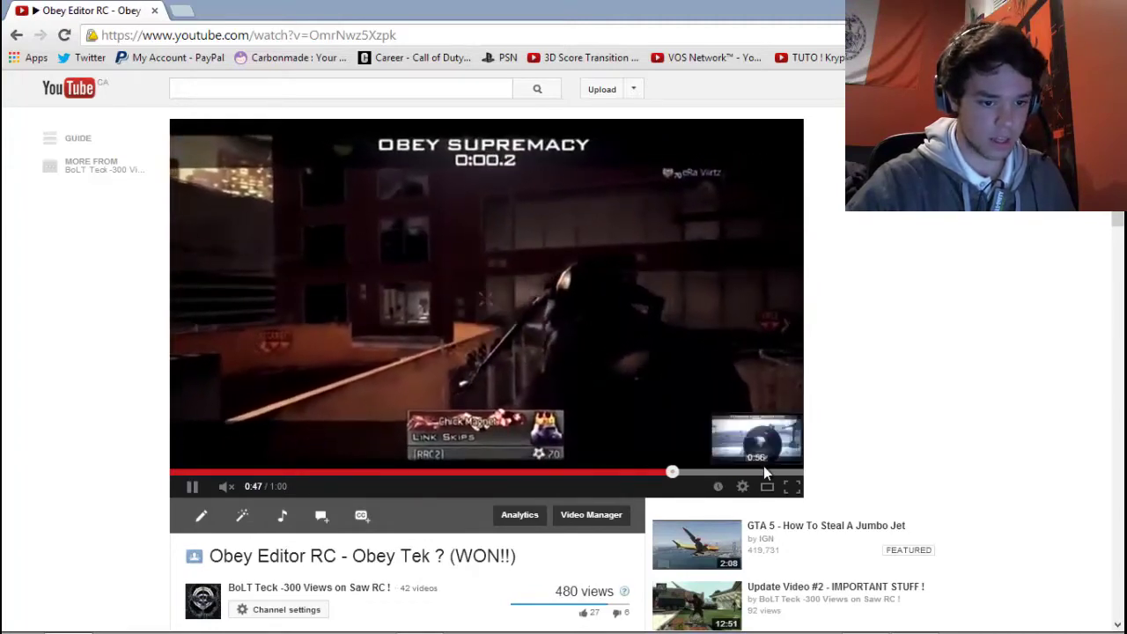
{"action": "left_click", "coordinate": [763, 473]}
{"action": "left_click", "coordinate": [451, 154]}
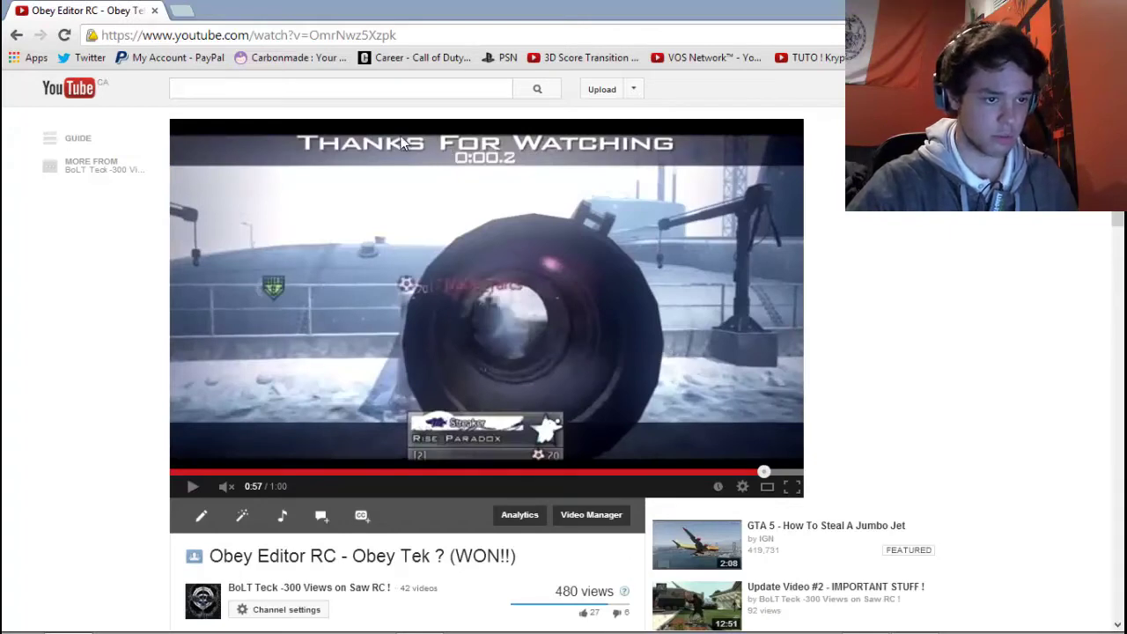
Close the browser and open After Effects.
{"action": "key", "text": "alt+F4"}
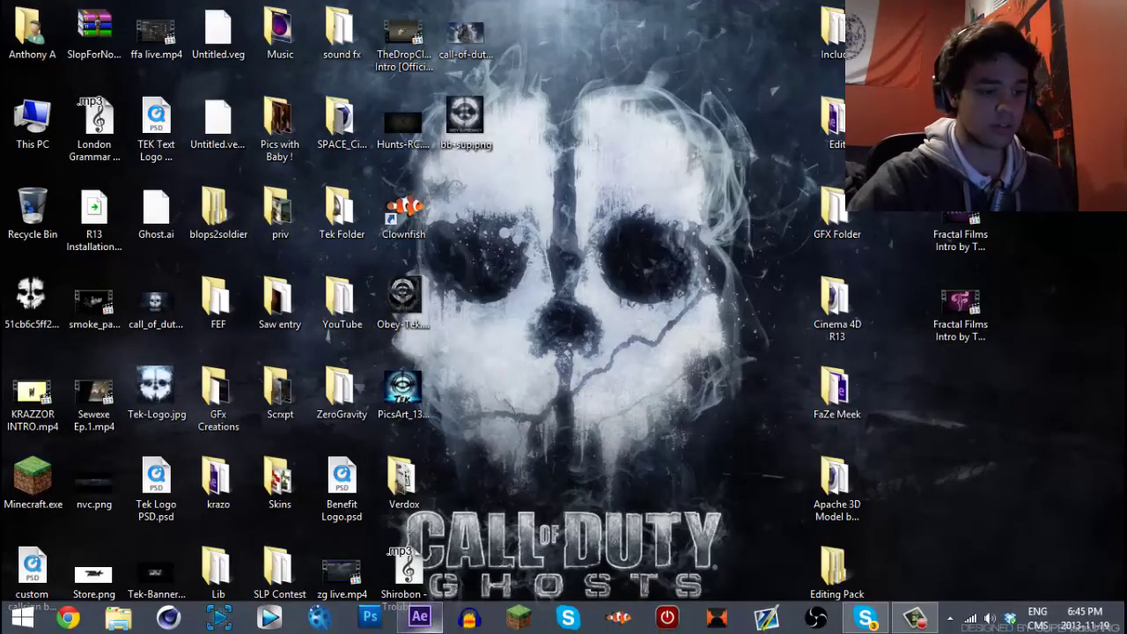
{"action": "left_click", "coordinate": [419, 617]}
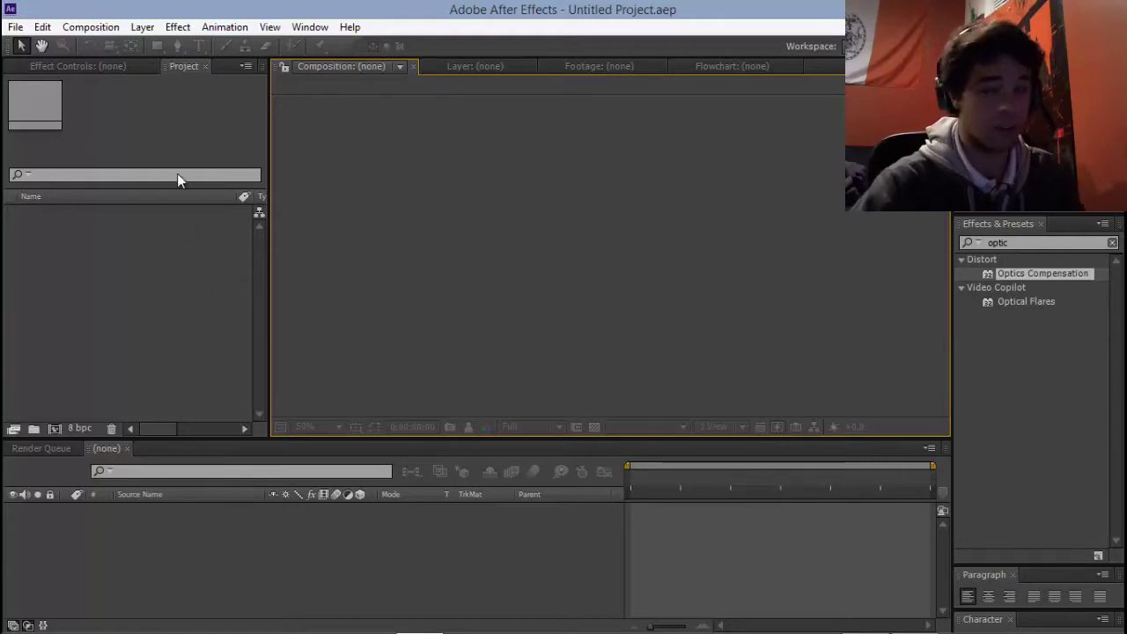
Import Rainn Studio Ladder.avi from the twix folder inside the desktop's FaZe Meek folder.
{"action": "left_click", "coordinate": [15, 27]}
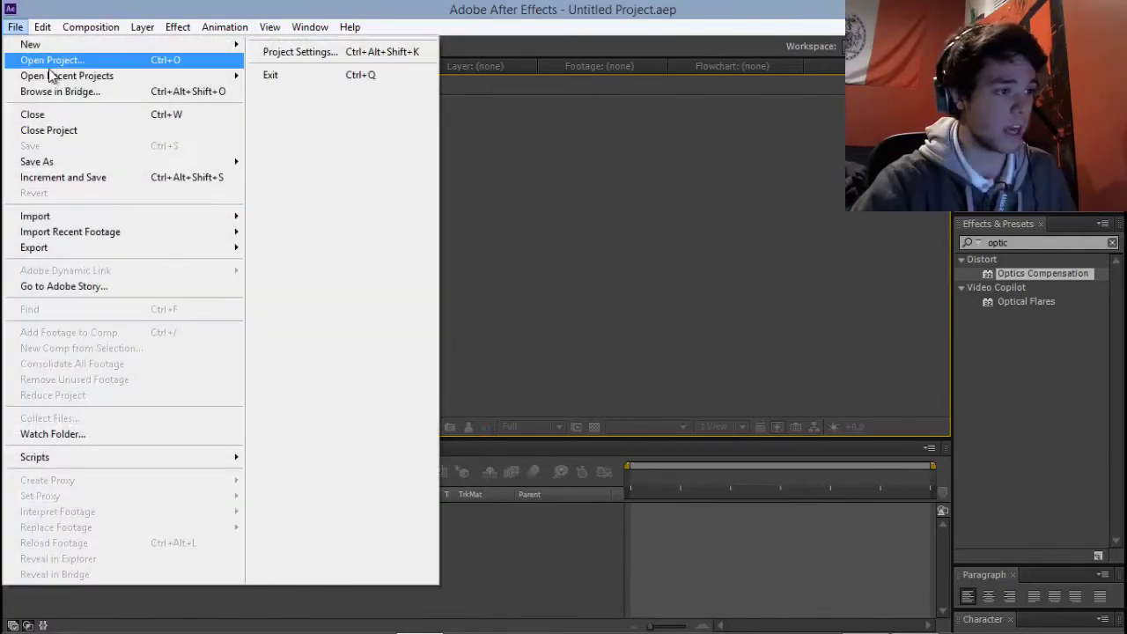
{"action": "left_click", "coordinate": [291, 214]}
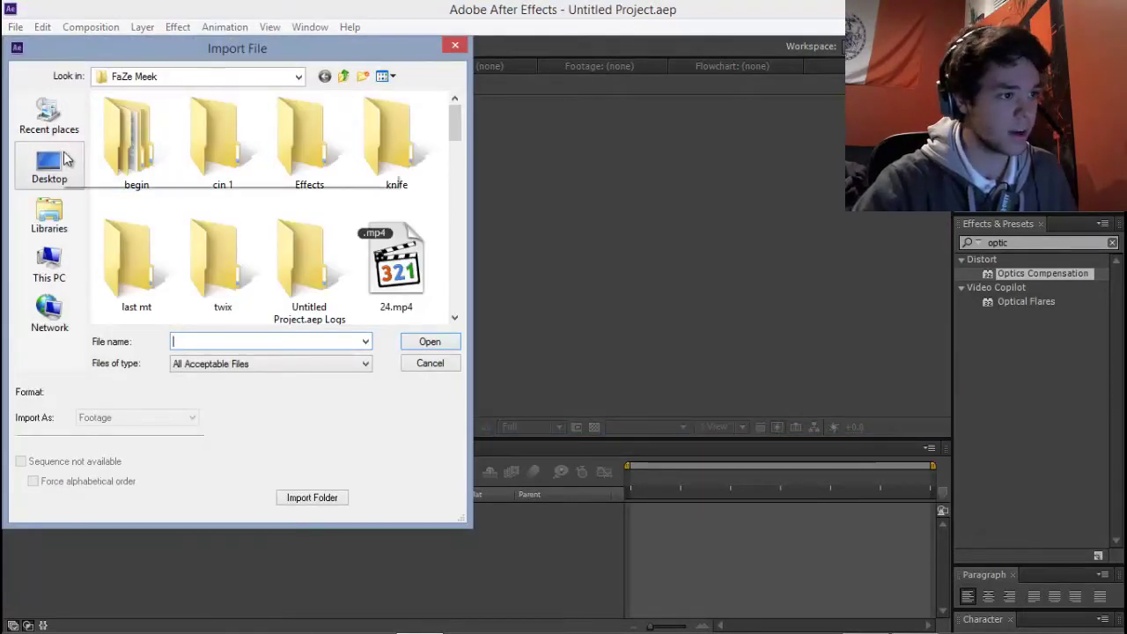
{"action": "left_click", "coordinate": [53, 163]}
{"action": "scroll", "coordinate": [431, 201], "scroll_direction": "down", "scroll_amount": 3}
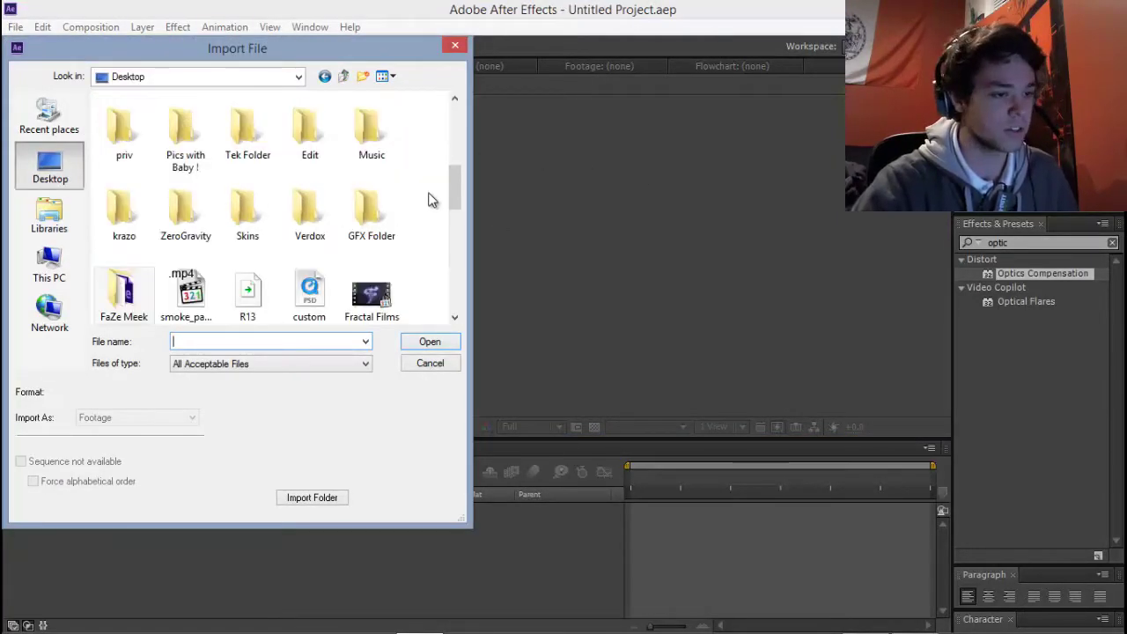
{"action": "mouse_move", "coordinate": [454, 201]}
{"action": "left_mouse_down"}
{"action": "mouse_move", "coordinate": [461, 231]}
{"action": "mouse_move", "coordinate": [457, 156]}
{"action": "mouse_move", "coordinate": [466, 216]}
{"action": "left_mouse_up"}
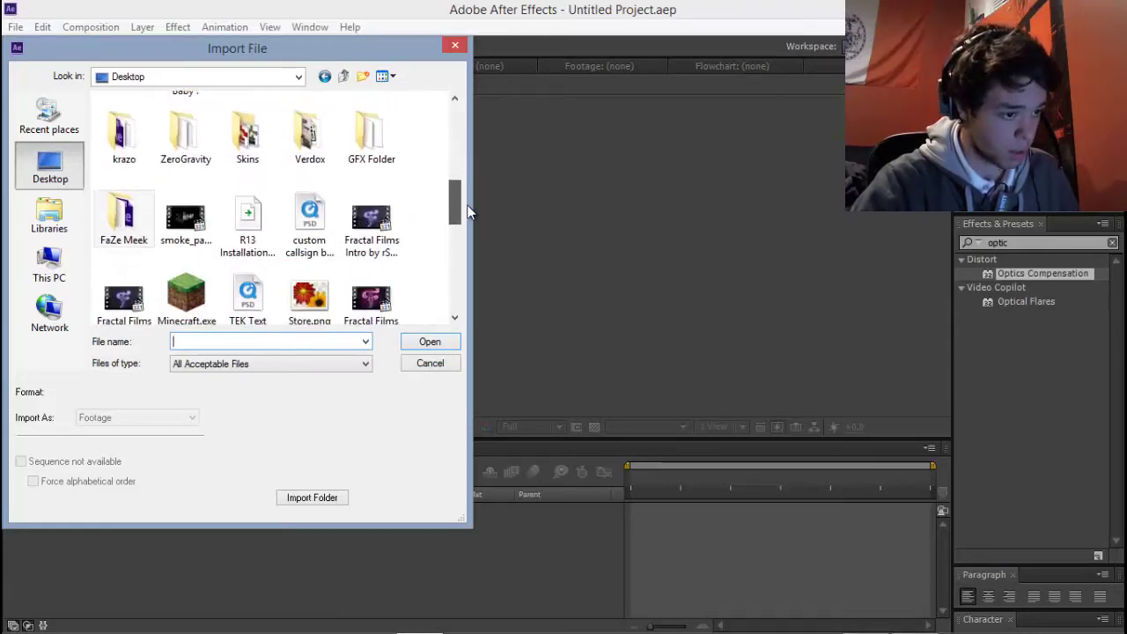
{"action": "double_click", "coordinate": [145, 211]}
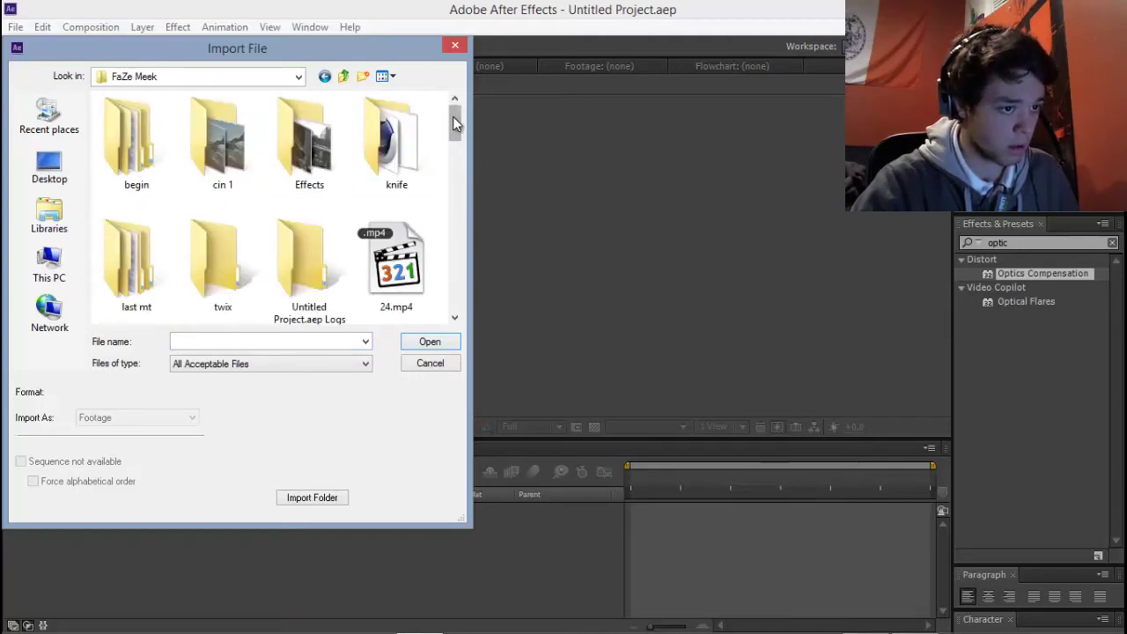
{"action": "mouse_move", "coordinate": [453, 117]}
{"action": "left_mouse_down"}
{"action": "mouse_move", "coordinate": [462, 153]}
{"action": "mouse_move", "coordinate": [462, 119]}
{"action": "left_mouse_up"}
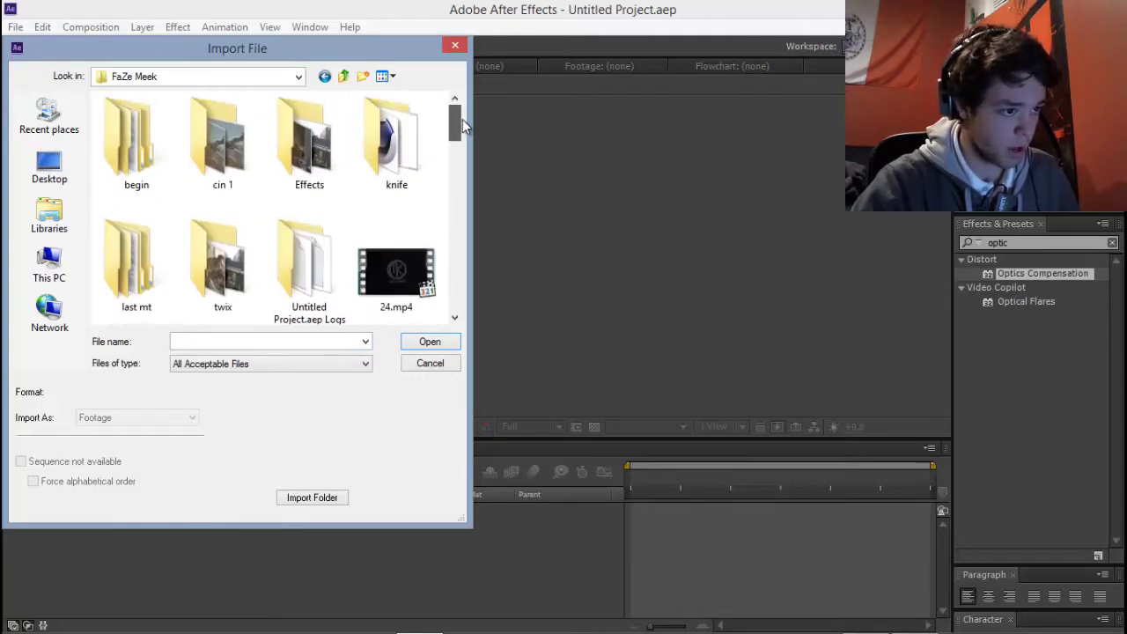
{"action": "double_click", "coordinate": [236, 261]}
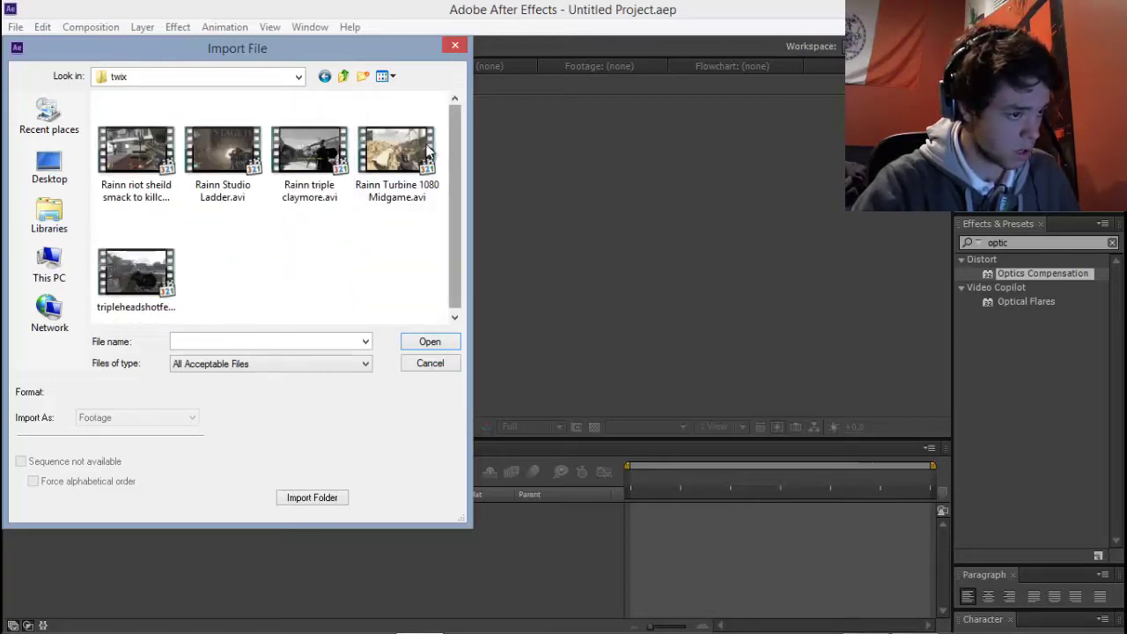
{"action": "left_click", "coordinate": [251, 150]}
{"action": "double_click", "coordinate": [251, 150]}
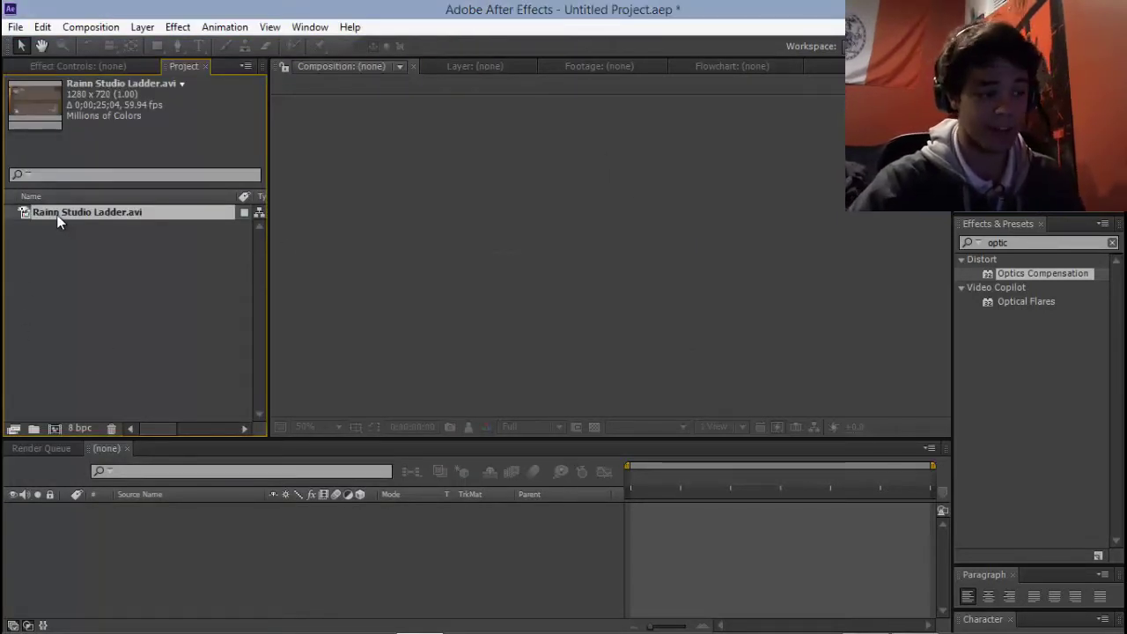
Create a composition from the Rainn Studio Ladder.avi clip and preview its round-ending killcam from about 0;00;13;20.
{"action": "left_click_drag", "start_coordinate": [87, 213], "coordinate": [730, 551]}
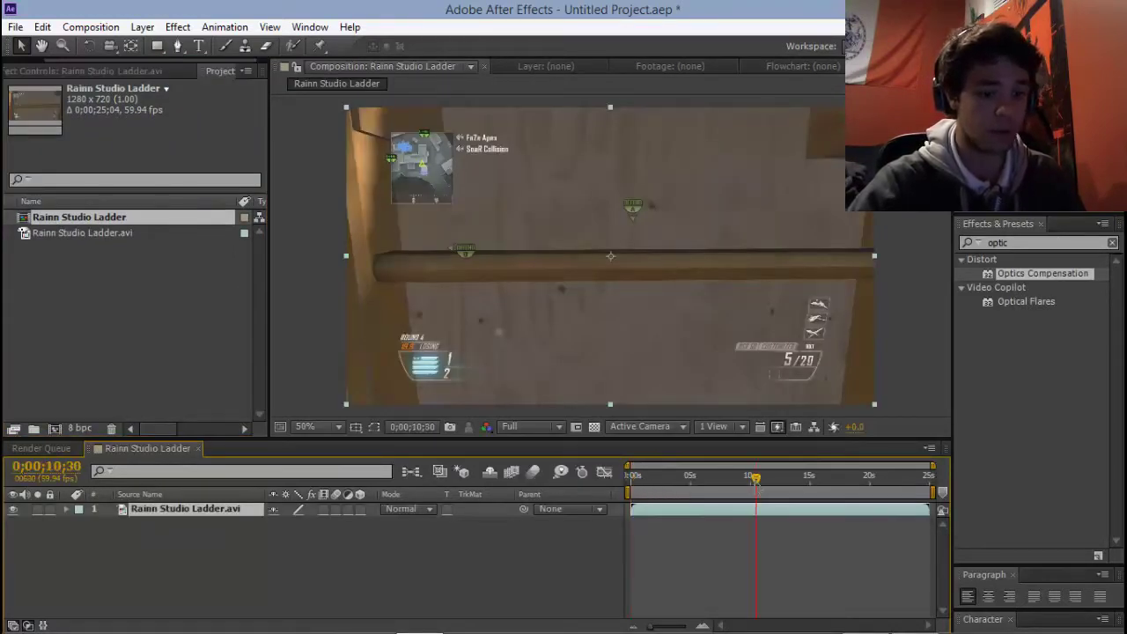
{"action": "left_click_drag", "start_coordinate": [755, 480], "coordinate": [788, 484]}
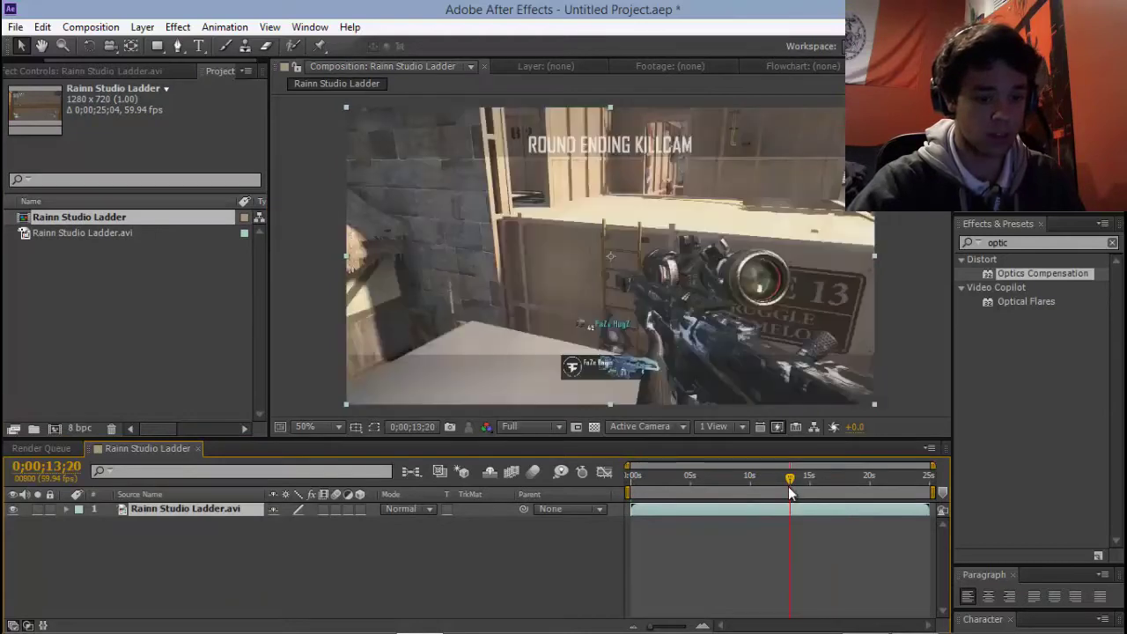
{"action": "left_click", "coordinate": [788, 486]}
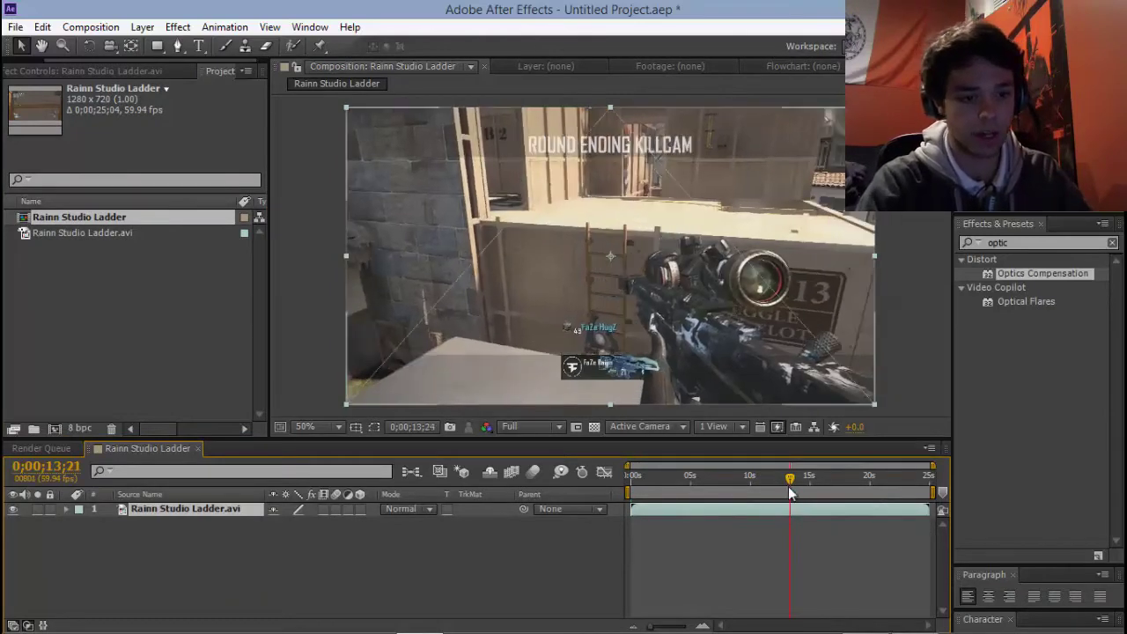
{"action": "key", "text": "space"}
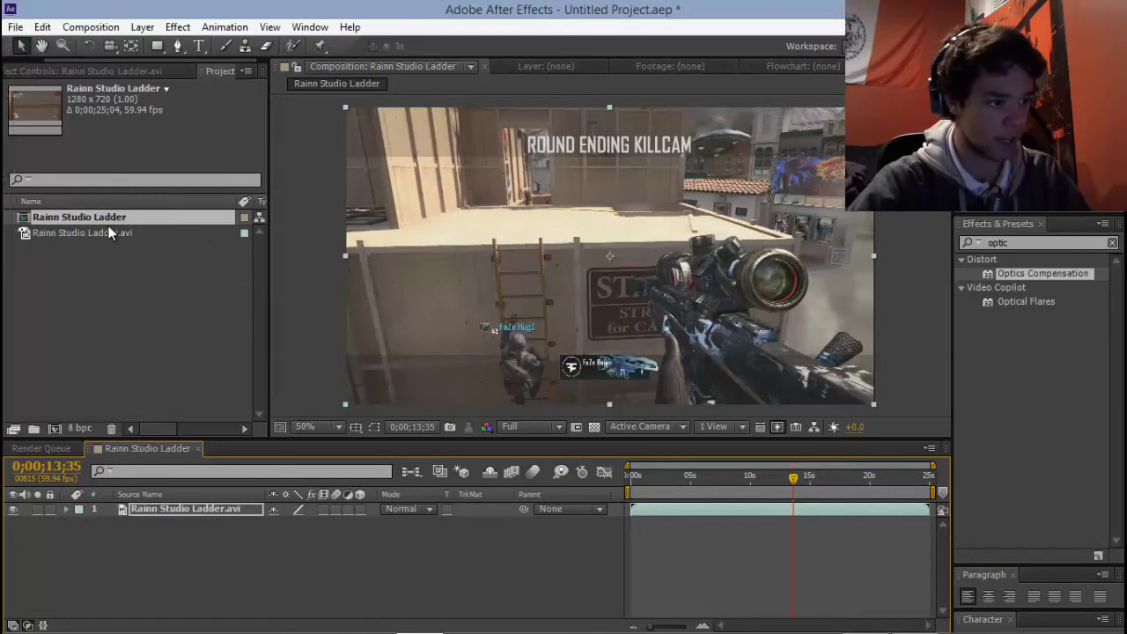
Delete the Rainn Studio Ladder.avi footage and its composition from the project.
{"action": "left_click", "coordinate": [62, 234]}
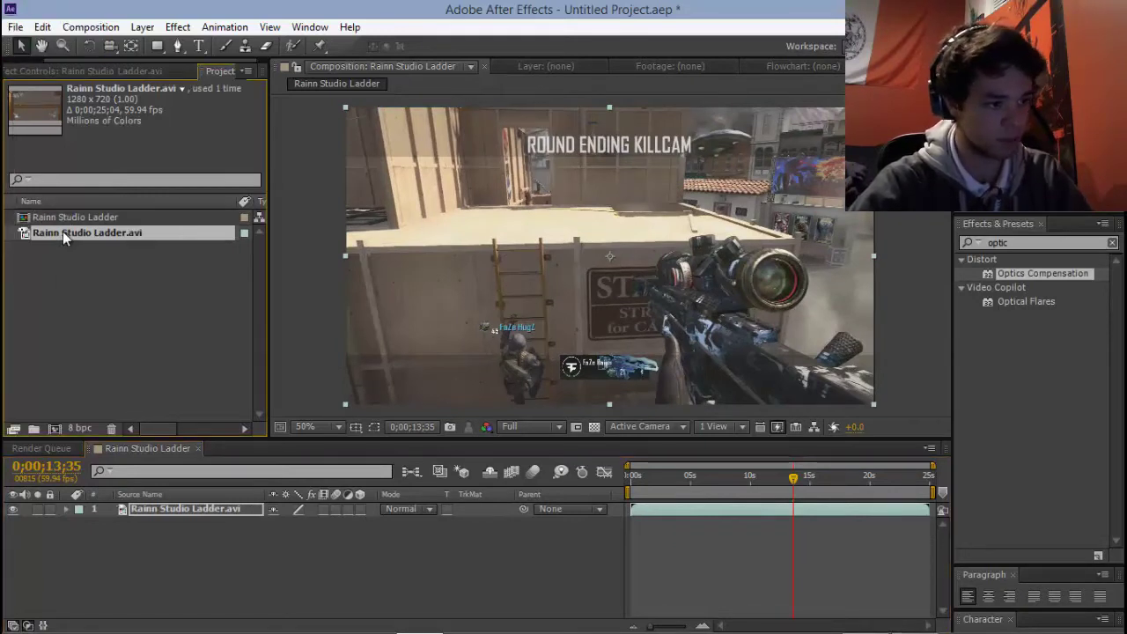
{"action": "key", "text": "Delete"}
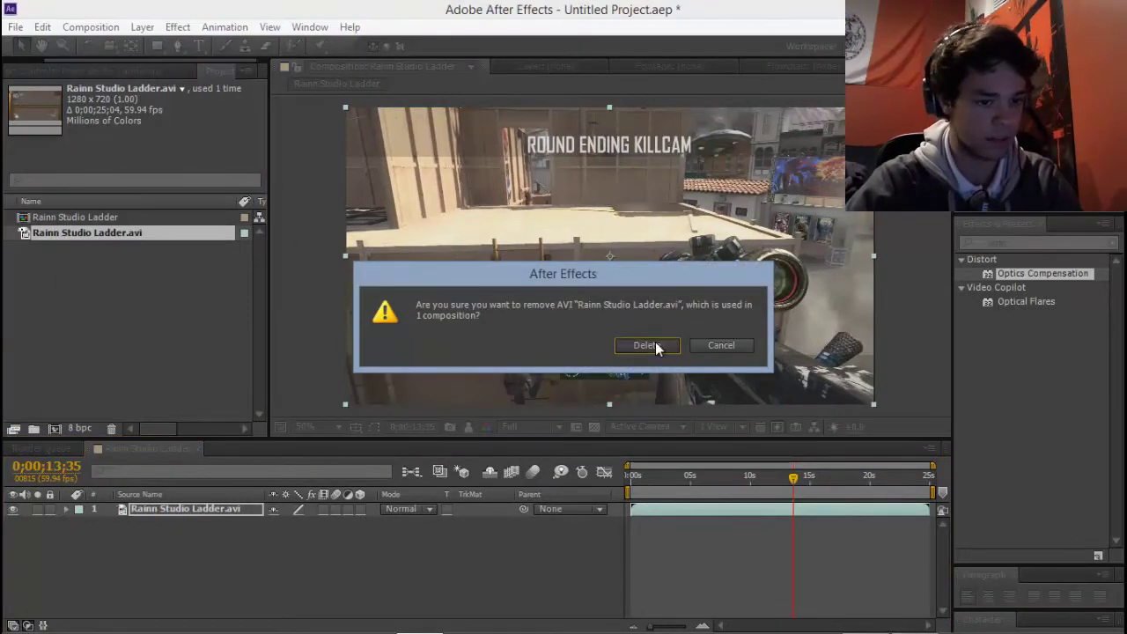
{"action": "left_click", "coordinate": [645, 345]}
{"action": "left_click", "coordinate": [12, 216]}
{"action": "key", "text": "Delete"}
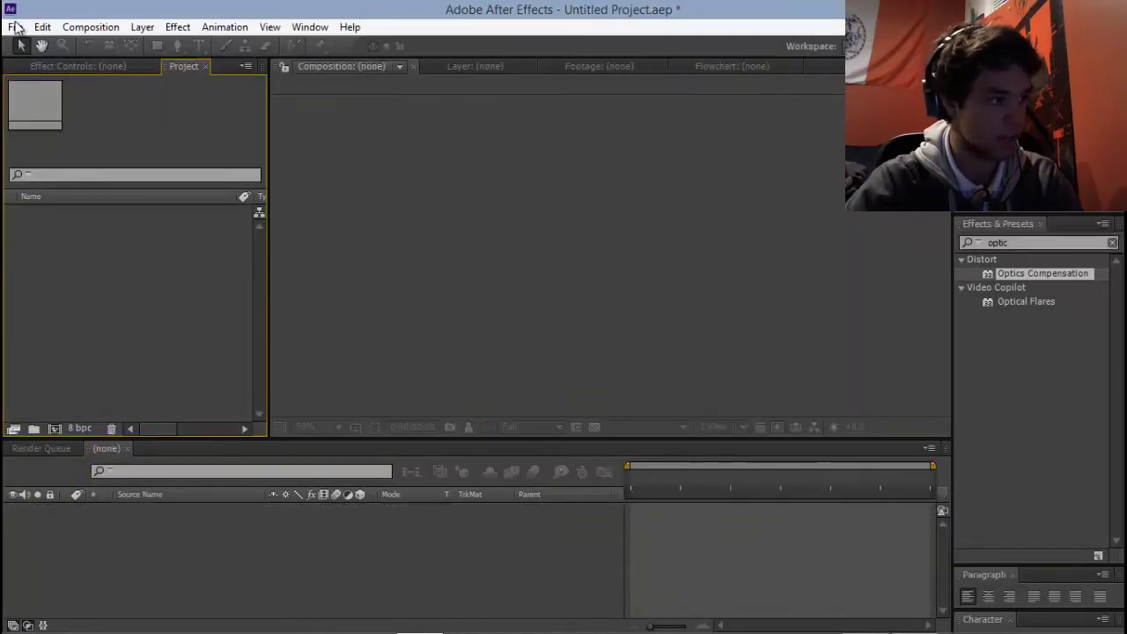
Import Rainn triple claymore.avi from the twix folder and create a composition from the clip.
{"action": "left_click", "coordinate": [16, 26]}
{"action": "mouse_move", "coordinate": [191, 217]}
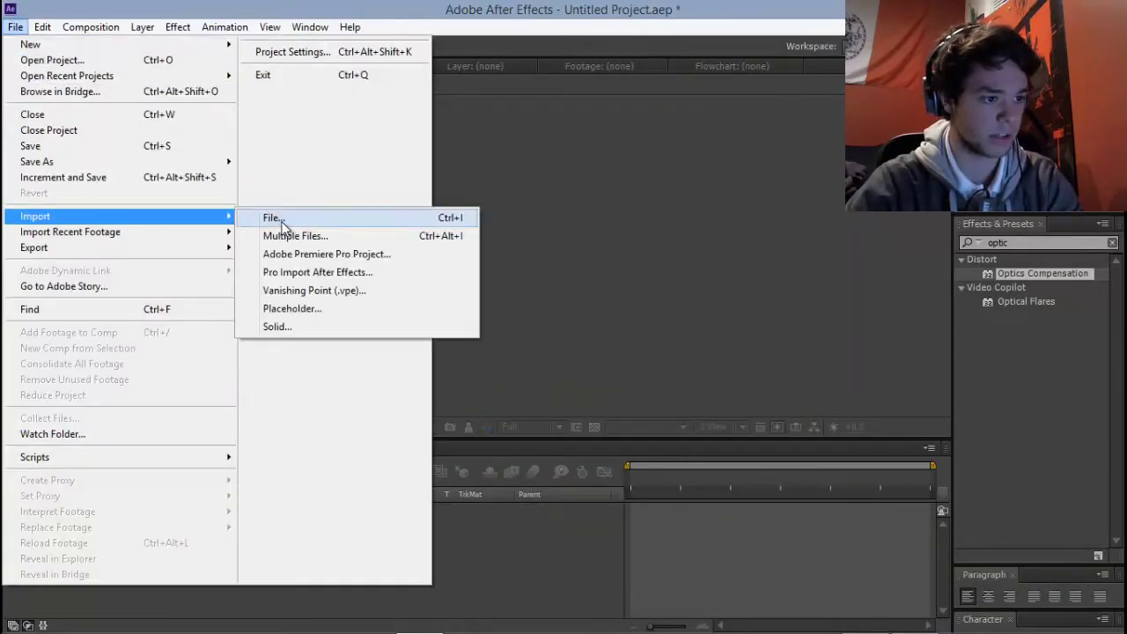
{"action": "left_click", "coordinate": [273, 219]}
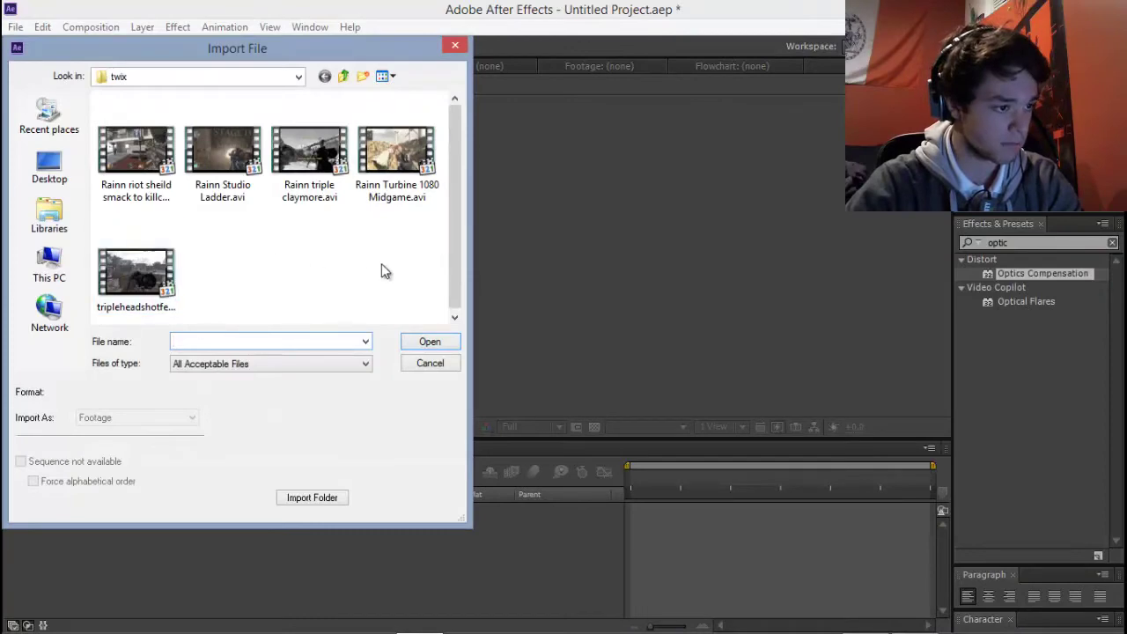
{"action": "double_click", "coordinate": [324, 158]}
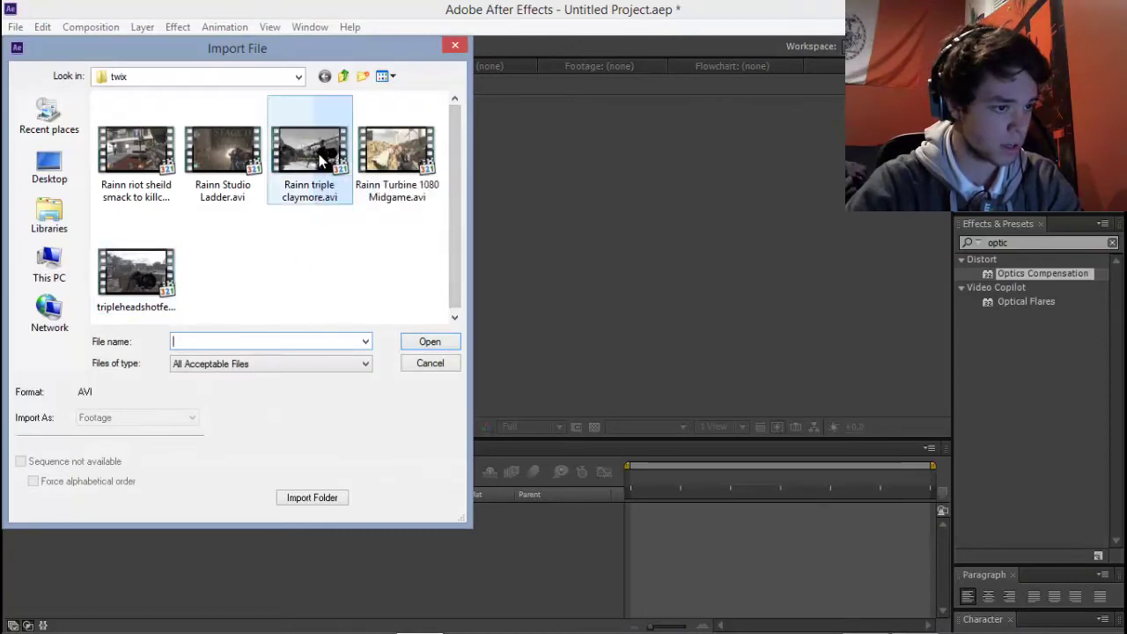
{"action": "left_click_drag", "start_coordinate": [50, 216], "coordinate": [59, 430]}
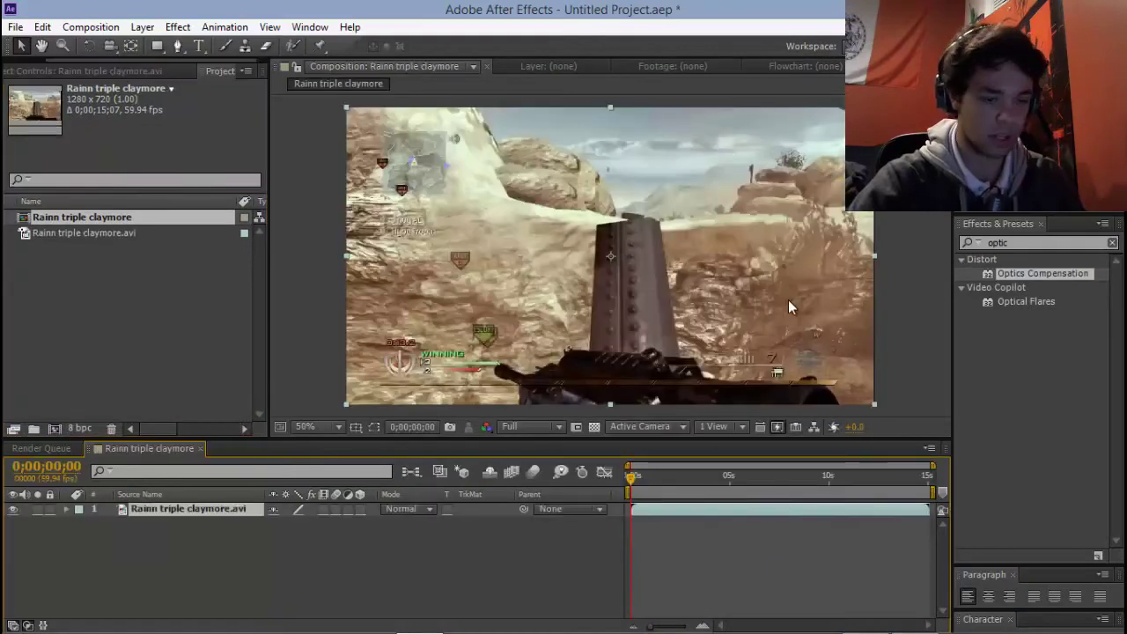
Preview the round-winning killcam up to 0;00;07;04 and duplicate the Rainn triple claymore.avi layer.
{"action": "left_click_drag", "start_coordinate": [626, 483], "coordinate": [755, 482]}
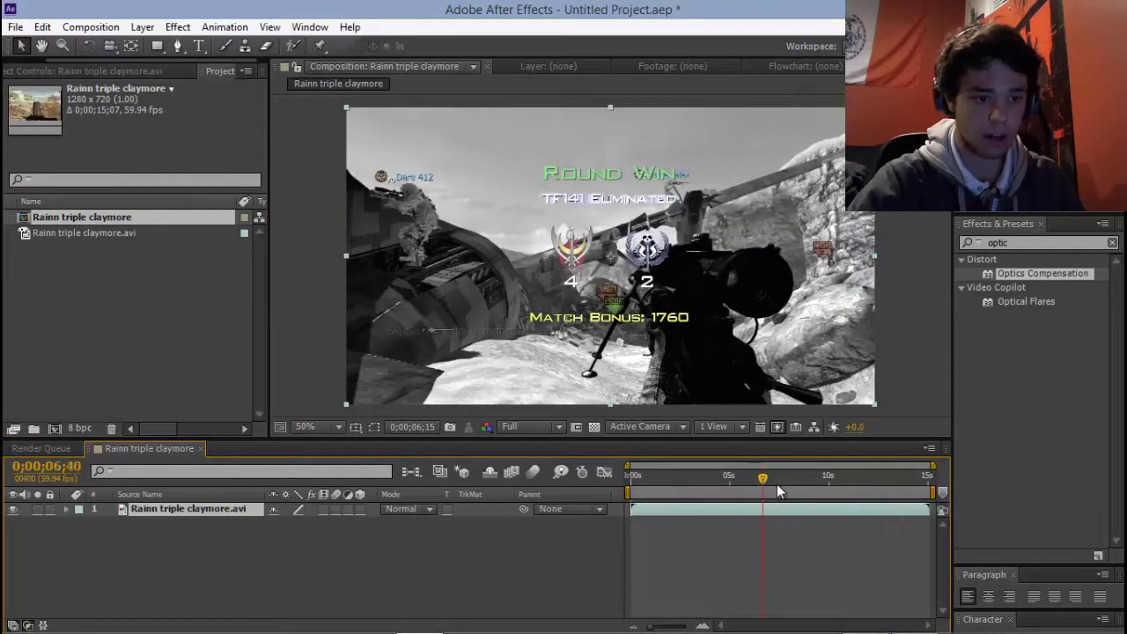
{"action": "left_click", "coordinate": [780, 483]}
{"action": "key", "text": "space"}
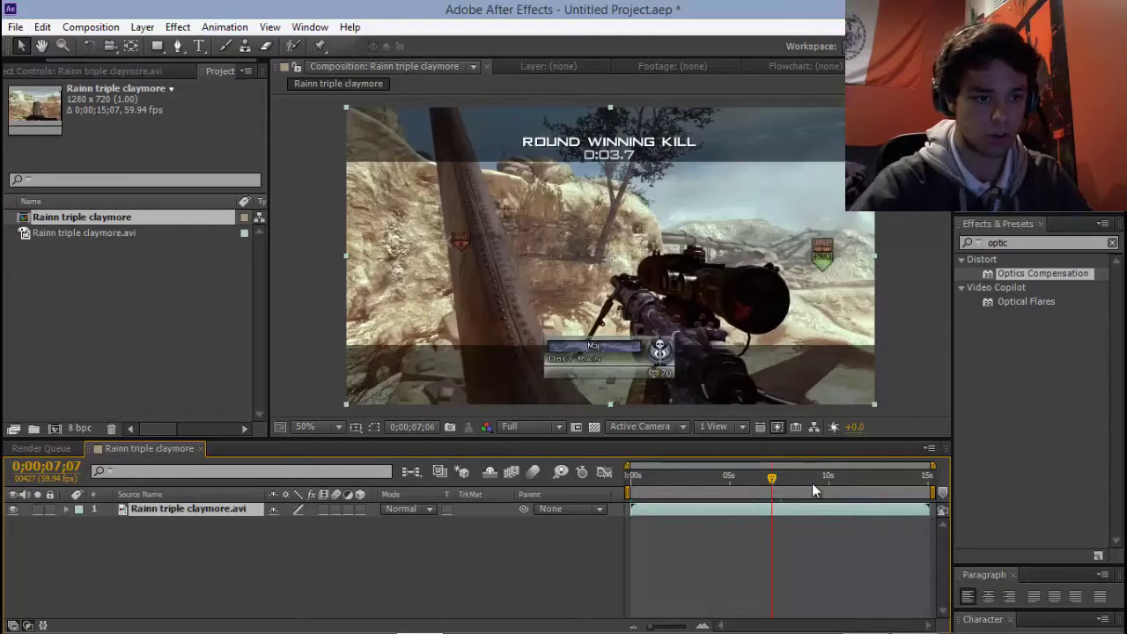
{"action": "key", "text": "Page_Up"}
{"action": "key", "text": "Page_Up"}
{"action": "key", "text": "Page_Up"}
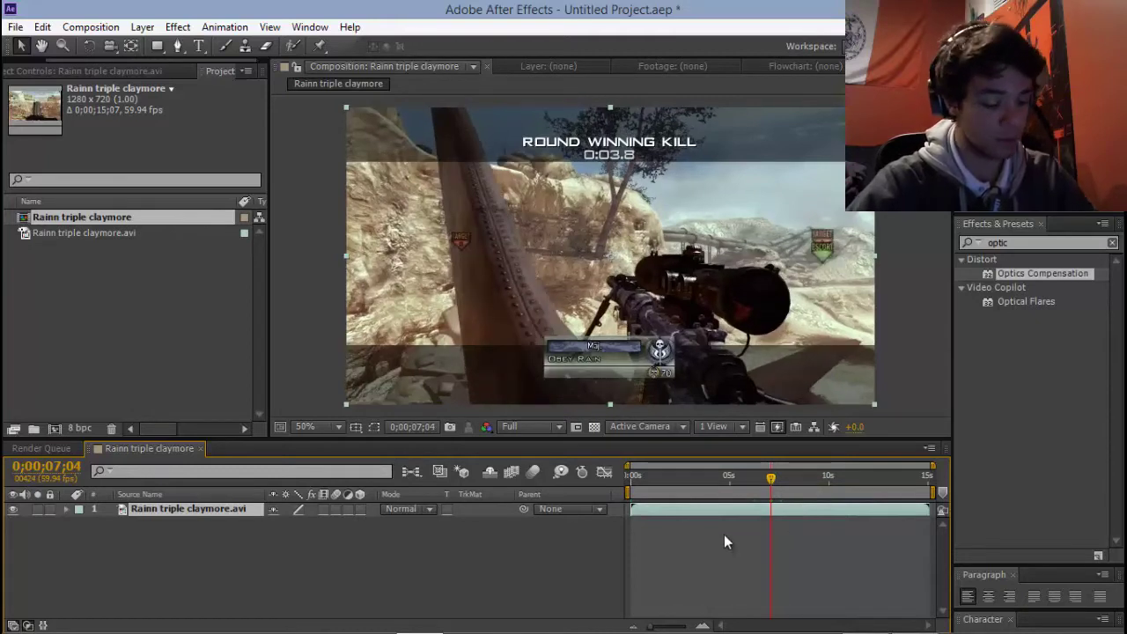
{"action": "key", "text": "ctrl+d"}
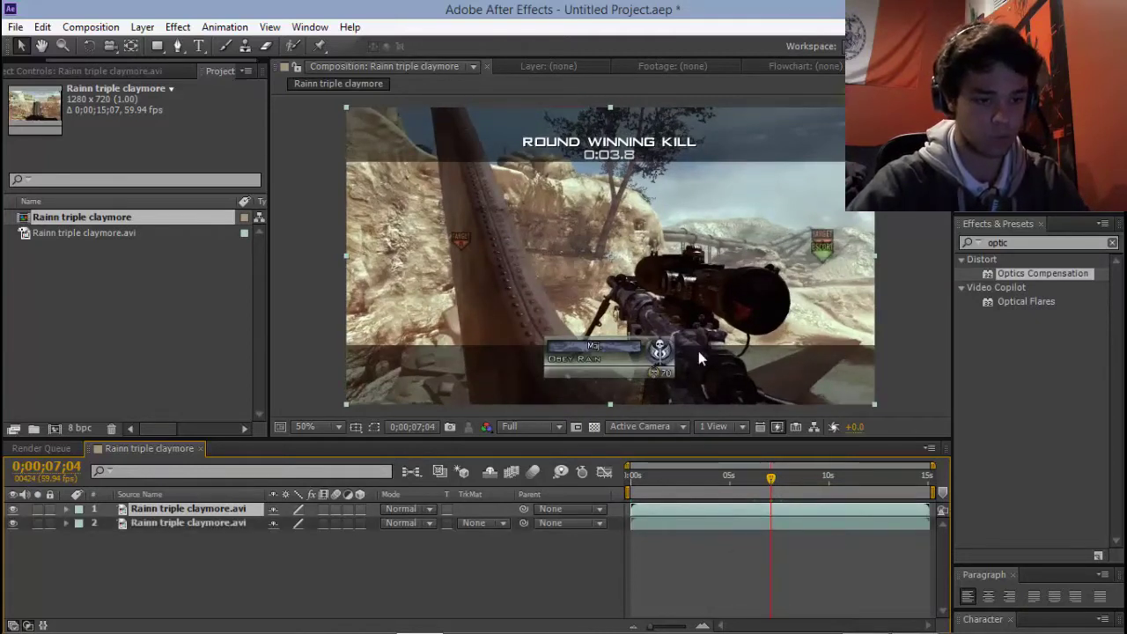
Move the current time to the start of the killcam at 0;00;06;48.
{"action": "left_click_drag", "start_coordinate": [769, 481], "coordinate": [757, 480]}
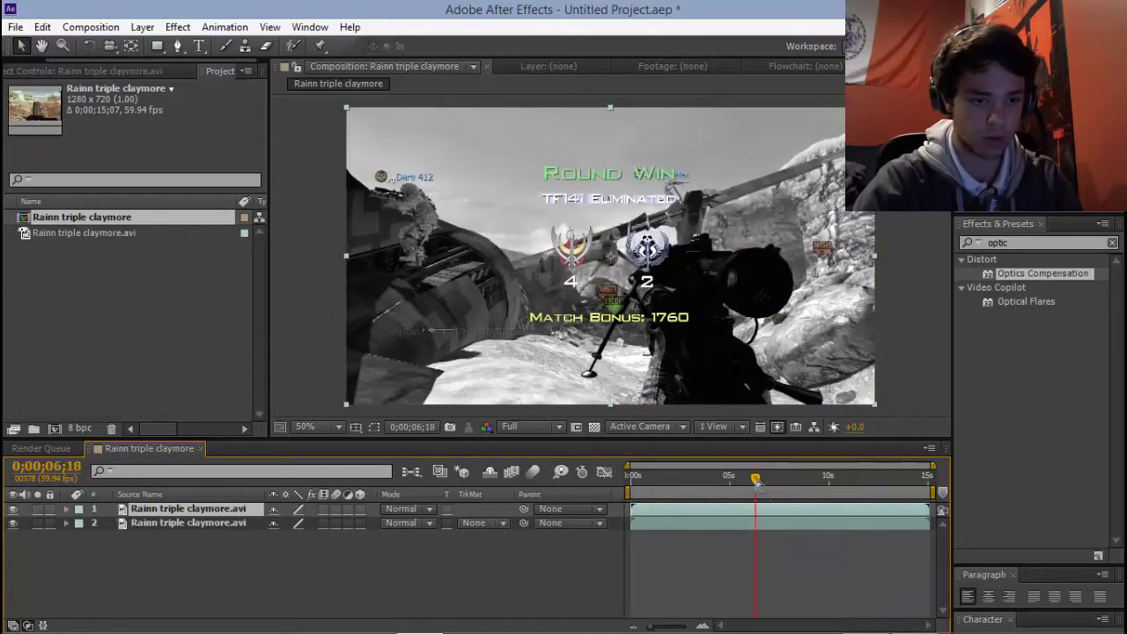
{"action": "key", "text": "Page_Down"}
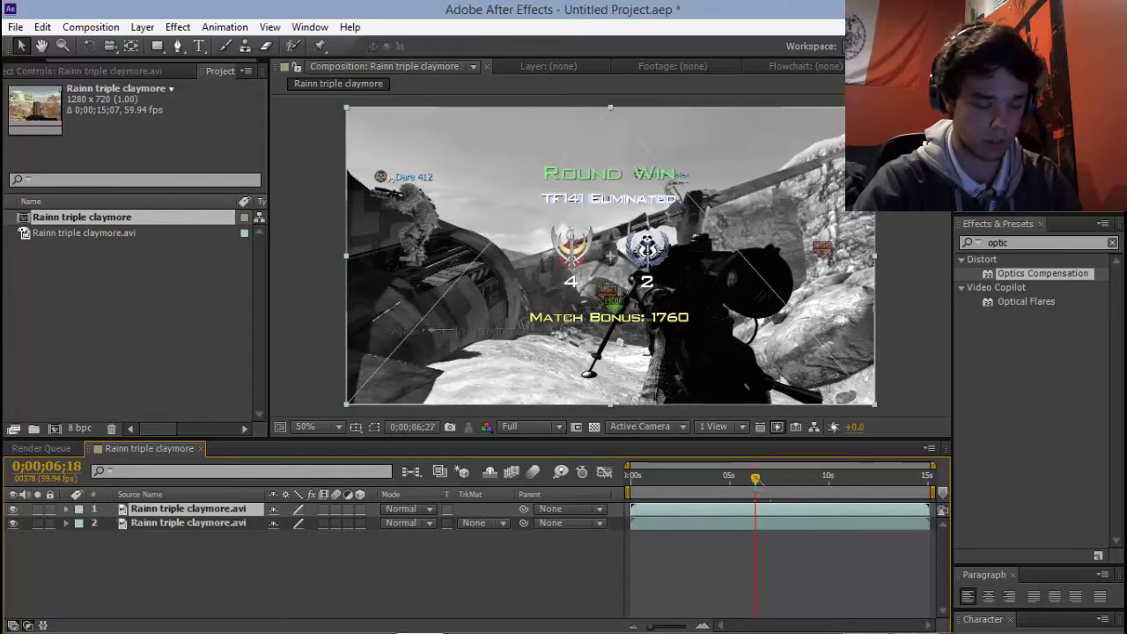
{"action": "left_click_drag", "start_coordinate": [757, 479], "coordinate": [758, 482]}
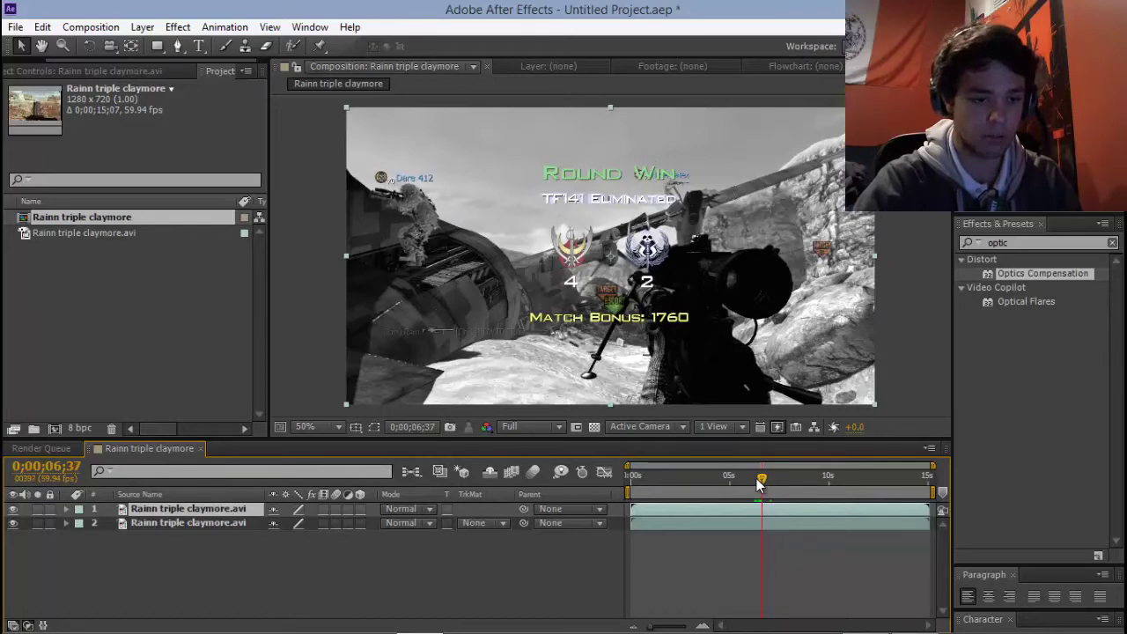
{"action": "left_click_drag", "start_coordinate": [757, 483], "coordinate": [758, 482]}
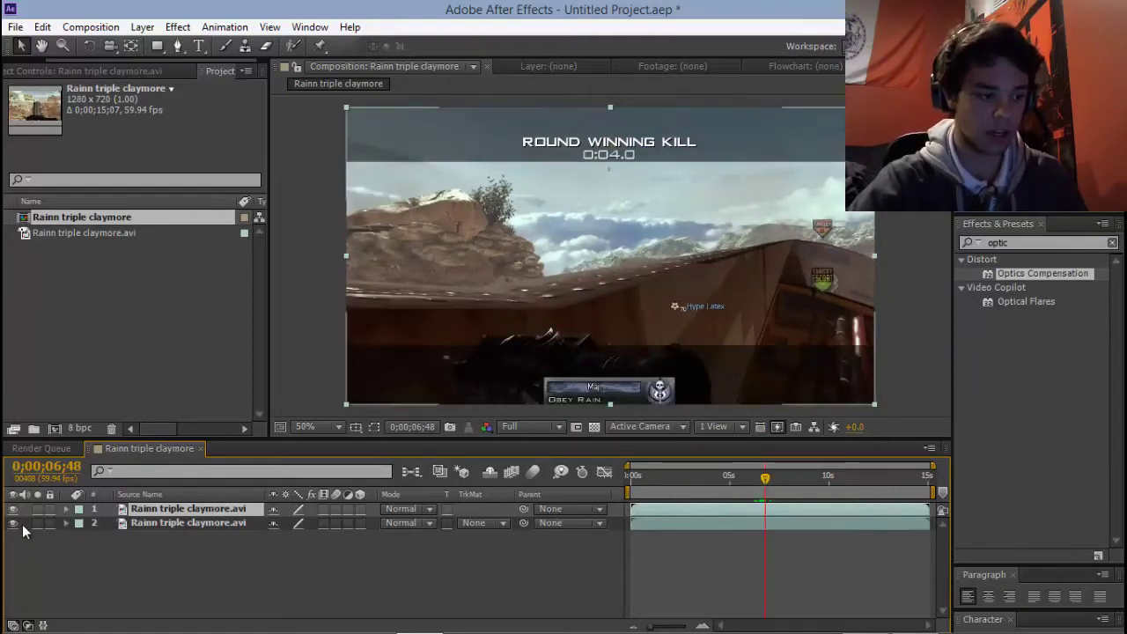
Open the upper Rainn triple claymore.avi layer in its own layer viewer and enlarge the viewer around the killcam title.
{"action": "right_click", "coordinate": [766, 513]}
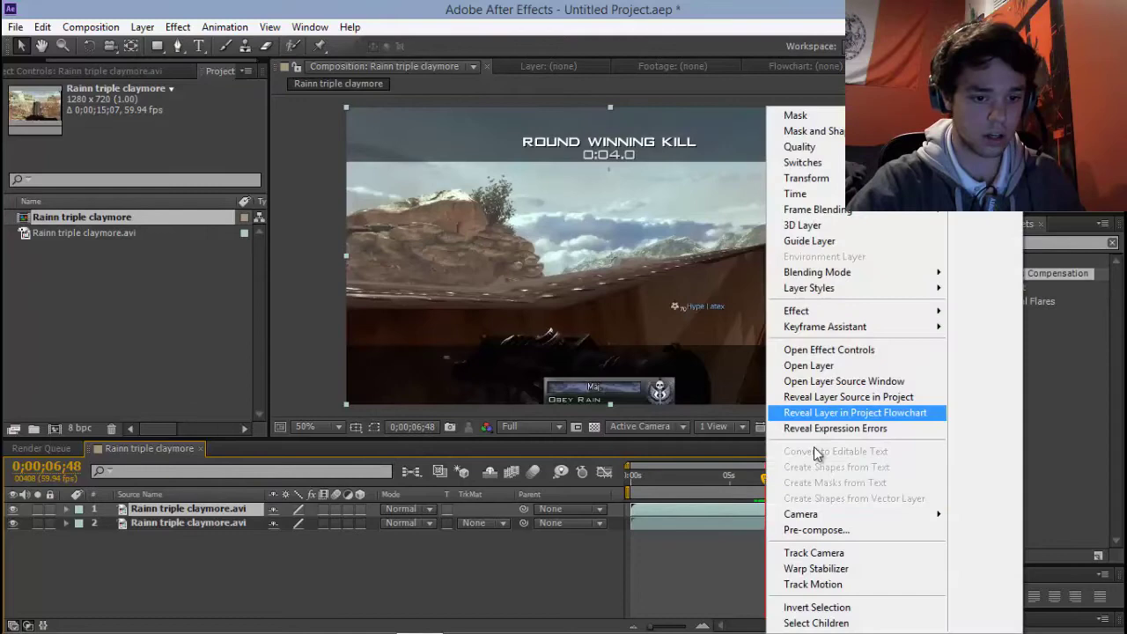
{"action": "left_click", "coordinate": [841, 364]}
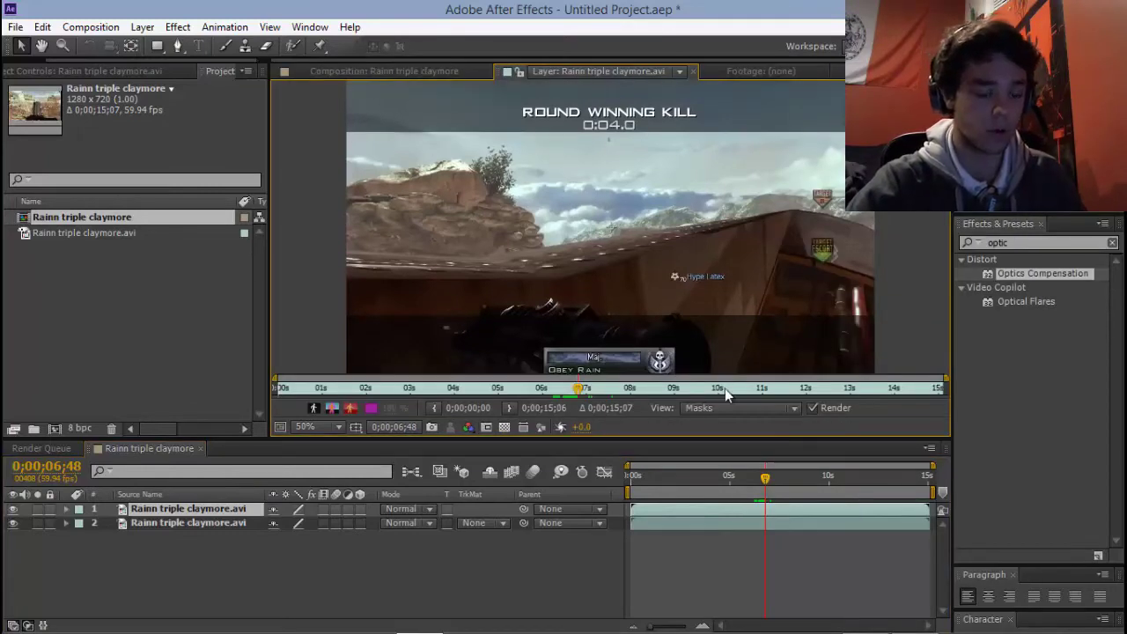
{"action": "left_click_drag", "start_coordinate": [695, 438], "coordinate": [695, 555]}
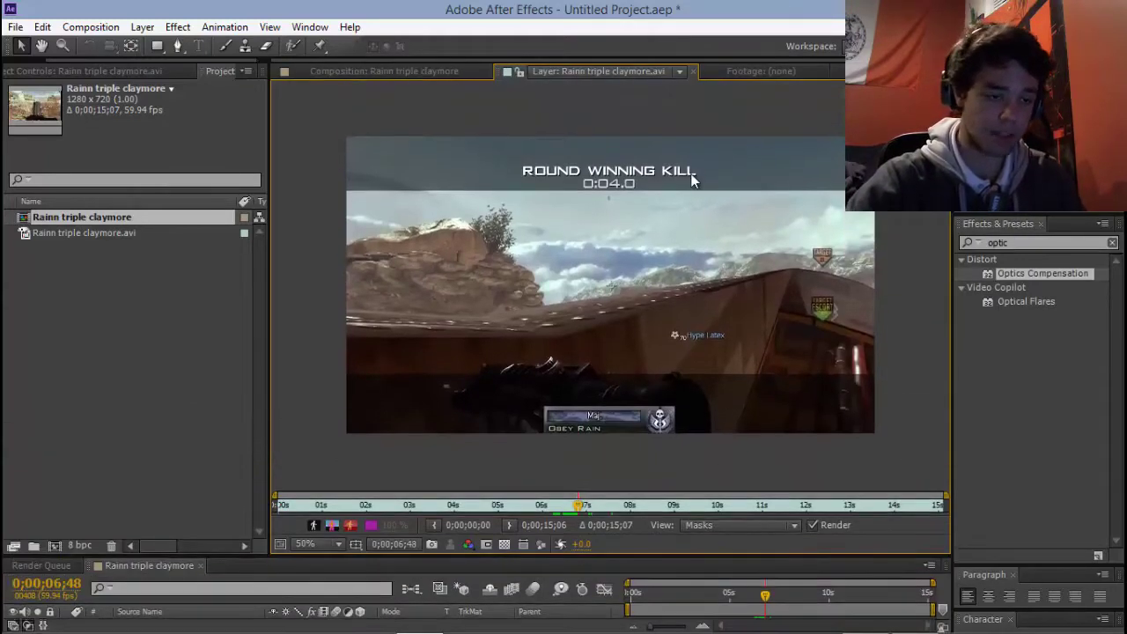
{"action": "scroll", "coordinate": [595, 254], "scroll_direction": "up", "scroll_amount": 2}
{"action": "scroll", "coordinate": [593, 255], "scroll_direction": "down", "scroll_amount": 2}
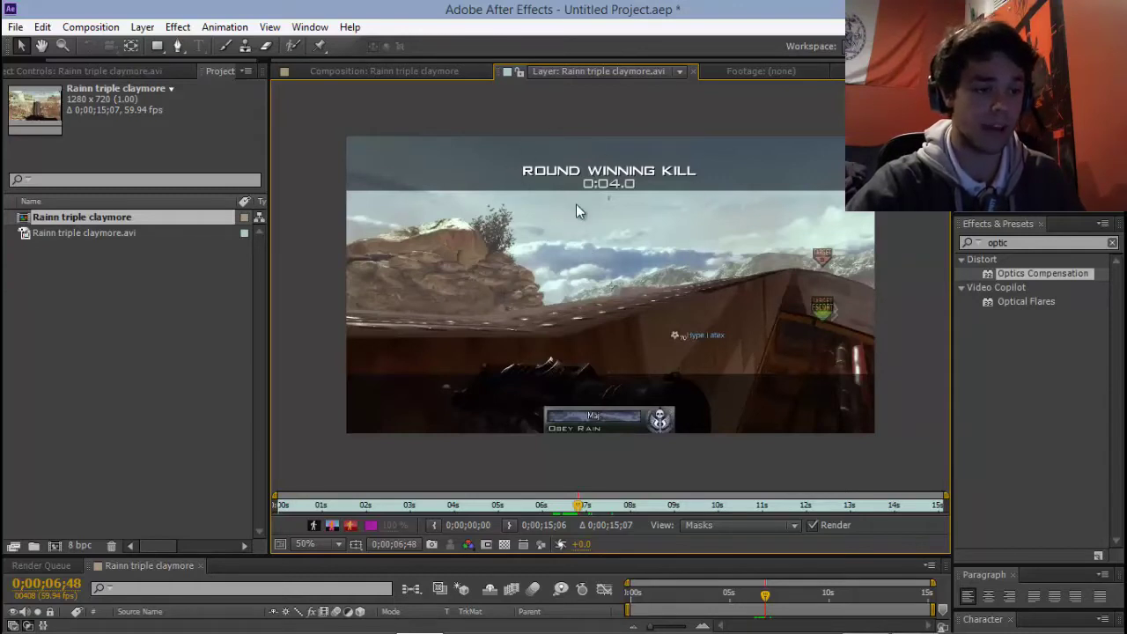
{"action": "scroll", "coordinate": [604, 182], "scroll_direction": "up", "scroll_amount": 2}
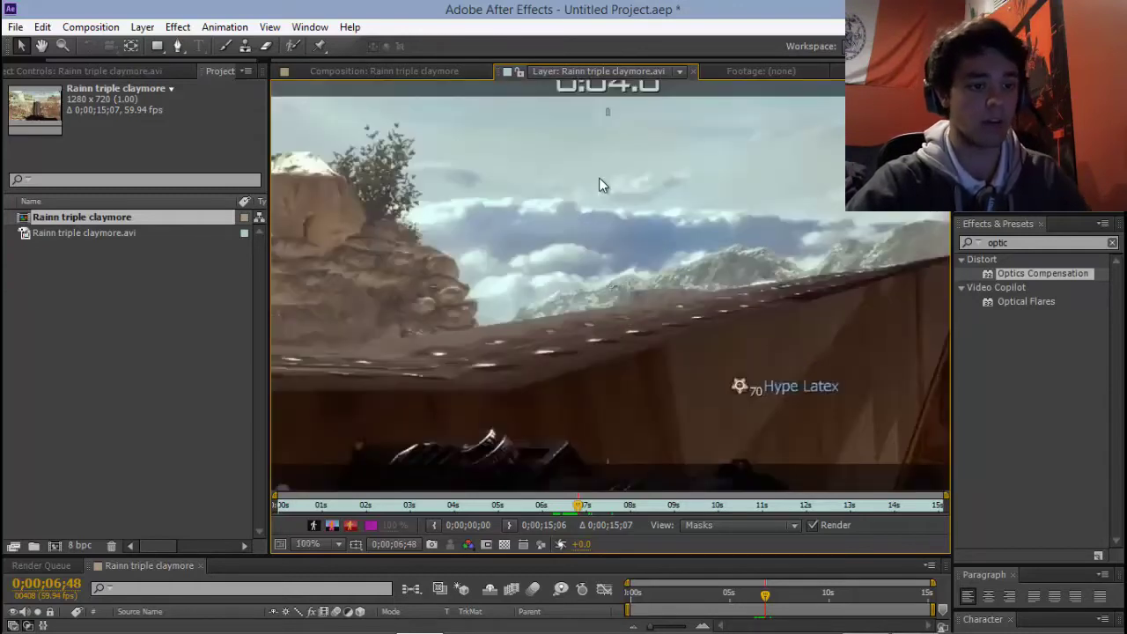
{"action": "key", "text": "h"}
{"action": "left_click_drag", "start_coordinate": [628, 159], "coordinate": [617, 346]}
{"action": "key", "text": "v"}
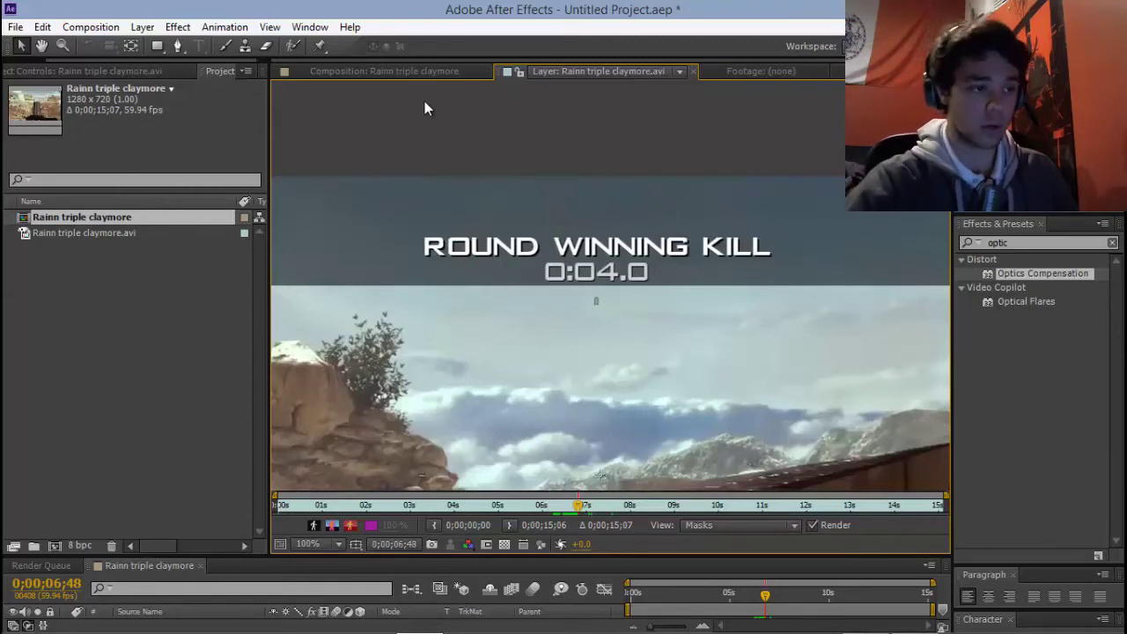
Paint out the ROUND WINNING KILL text with the Clone Stamp tool, using the surrounding banner and leaving the timer intact.
{"action": "left_click", "coordinate": [245, 47]}
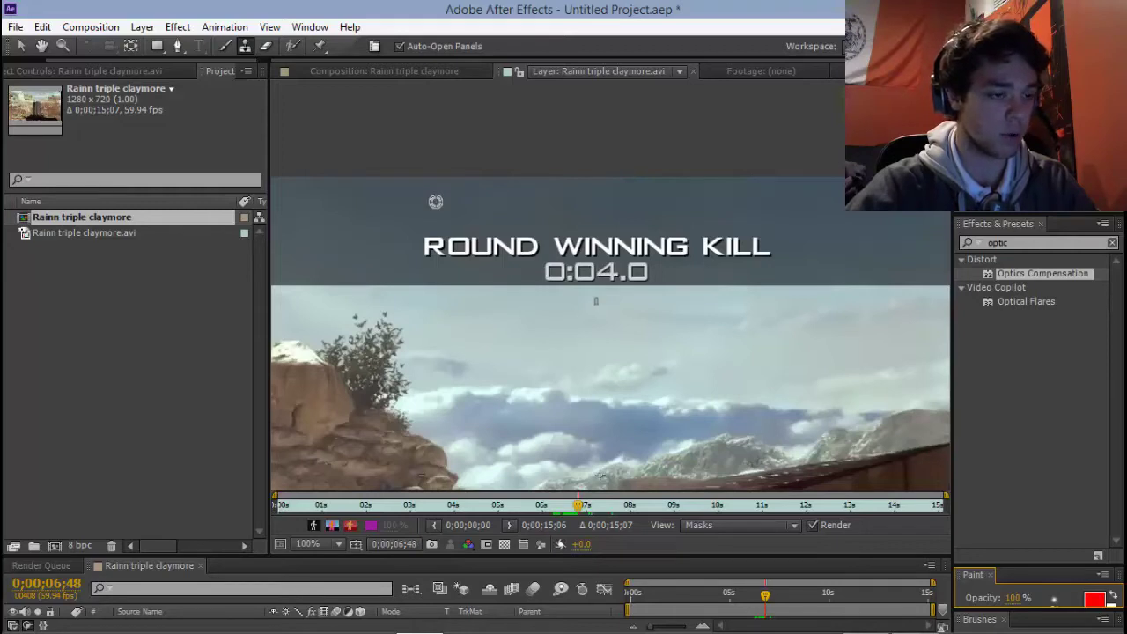
{"action": "left_click", "coordinate": [601, 476]}
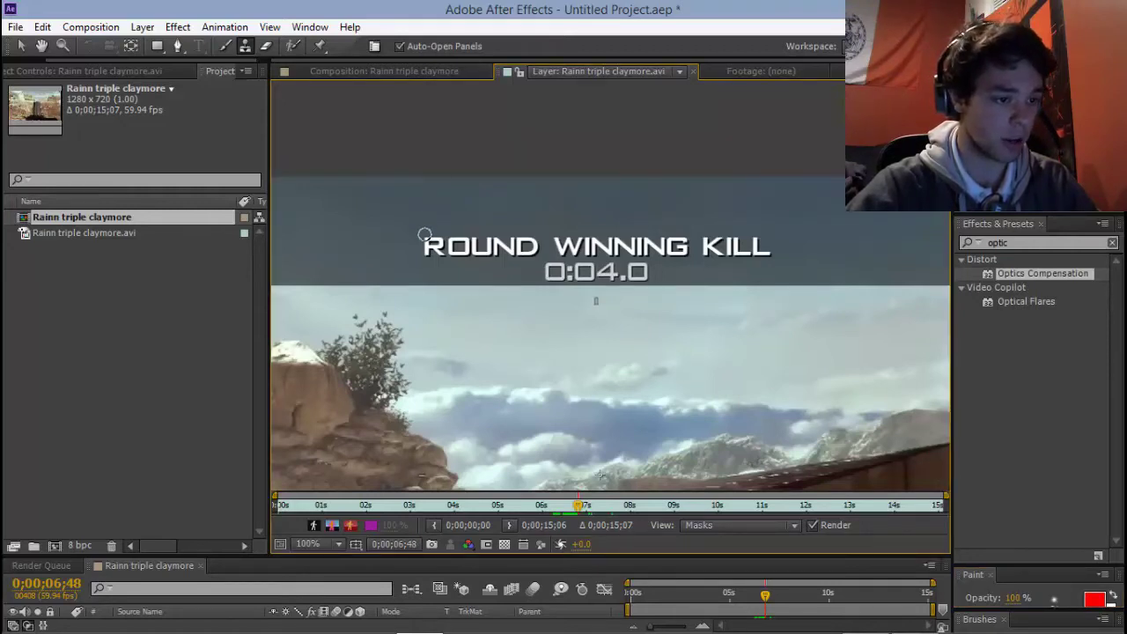
{"action": "mouse_move", "coordinate": [428, 243]}
{"action": "left_mouse_down"}
{"action": "mouse_move", "coordinate": [426, 257]}
{"action": "mouse_move", "coordinate": [437, 243]}
{"action": "mouse_move", "coordinate": [534, 250]}
{"action": "mouse_move", "coordinate": [438, 242]}
{"action": "mouse_move", "coordinate": [513, 241]}
{"action": "left_mouse_up"}
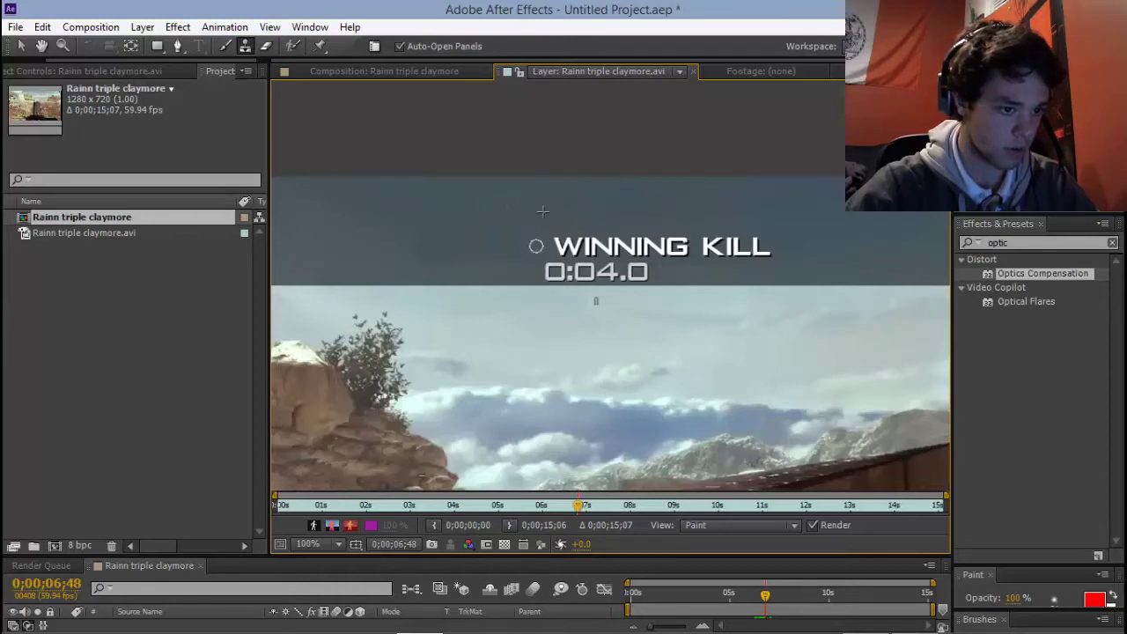
{"action": "left_click_drag", "start_coordinate": [553, 244], "coordinate": [613, 246]}
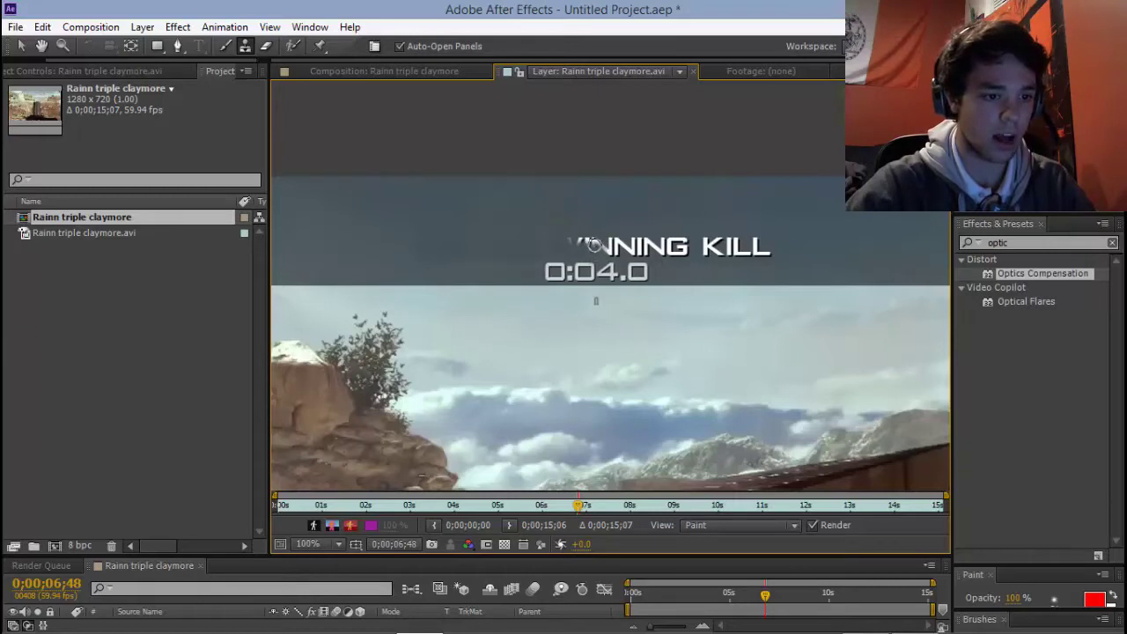
{"action": "mouse_move", "coordinate": [576, 242]}
{"action": "left_mouse_down"}
{"action": "mouse_move", "coordinate": [634, 253]}
{"action": "mouse_move", "coordinate": [649, 251]}
{"action": "mouse_move", "coordinate": [629, 246]}
{"action": "mouse_move", "coordinate": [644, 240]}
{"action": "mouse_move", "coordinate": [668, 252]}
{"action": "mouse_move", "coordinate": [684, 246]}
{"action": "mouse_move", "coordinate": [662, 240]}
{"action": "mouse_move", "coordinate": [680, 241]}
{"action": "mouse_move", "coordinate": [689, 250]}
{"action": "mouse_move", "coordinate": [659, 255]}
{"action": "mouse_move", "coordinate": [762, 254]}
{"action": "mouse_move", "coordinate": [702, 240]}
{"action": "mouse_move", "coordinate": [756, 242]}
{"action": "left_mouse_up"}
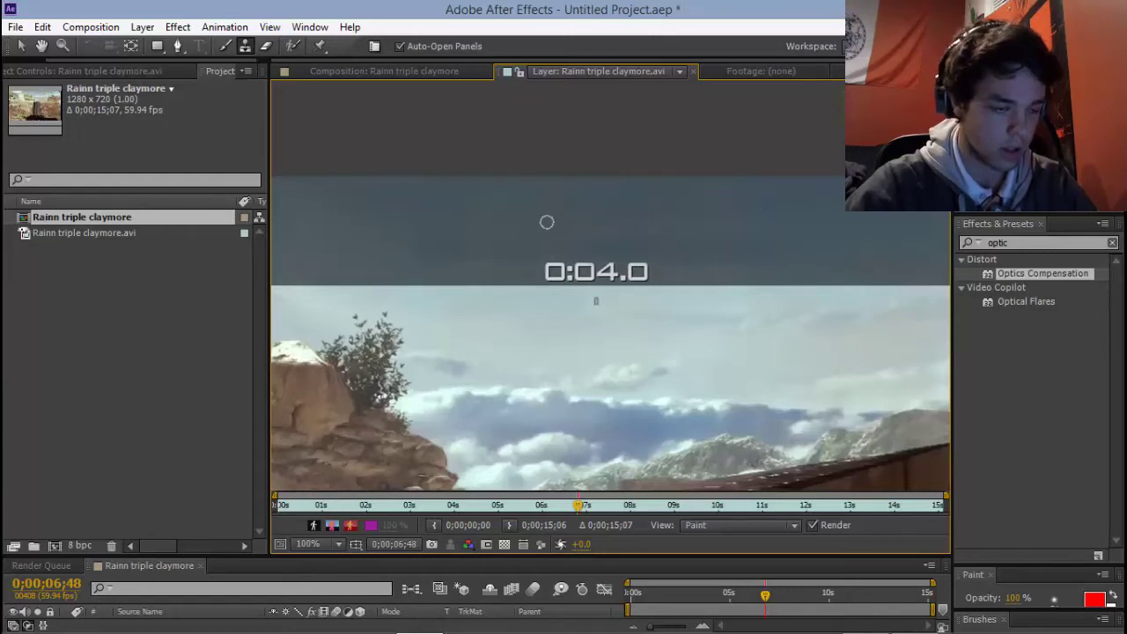
Return to the composition view, collapse the upper layer's paint properties, and make the lower layer visible.
{"action": "left_click", "coordinate": [21, 46]}
{"action": "left_click", "coordinate": [373, 70]}
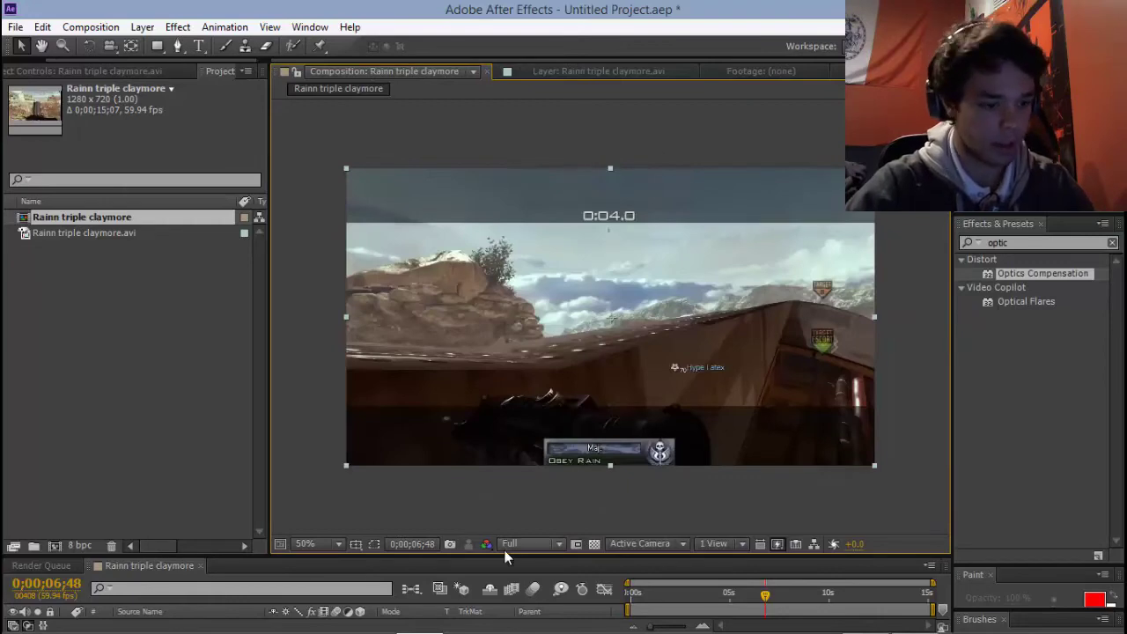
{"action": "left_click_drag", "start_coordinate": [506, 555], "coordinate": [506, 443]}
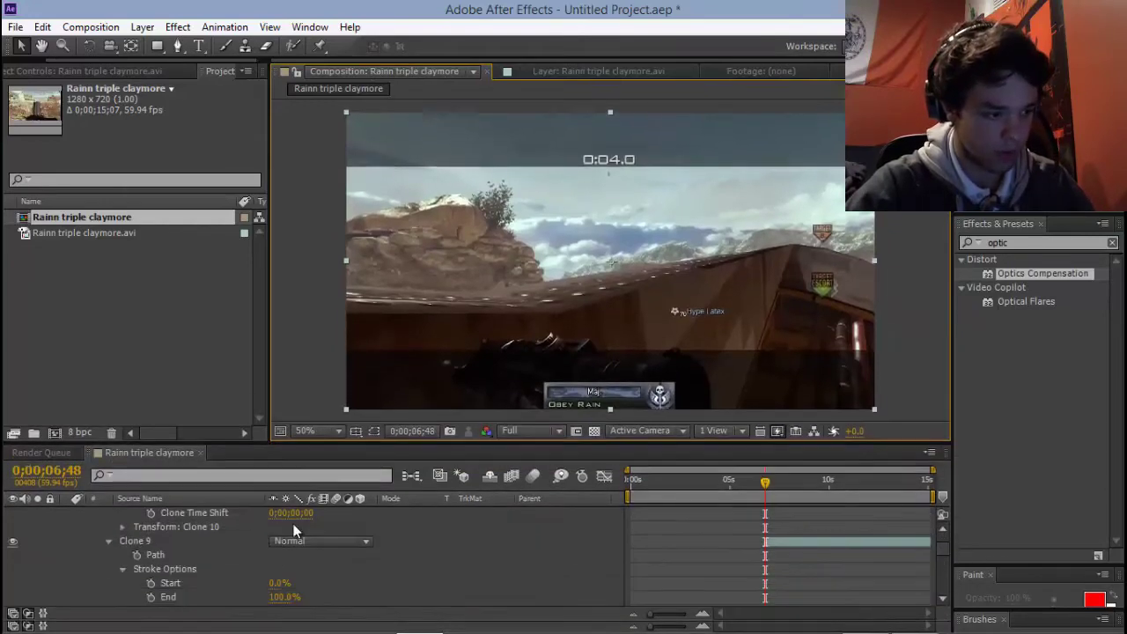
{"action": "scroll", "coordinate": [551, 582], "scroll_direction": "up", "scroll_amount": 5}
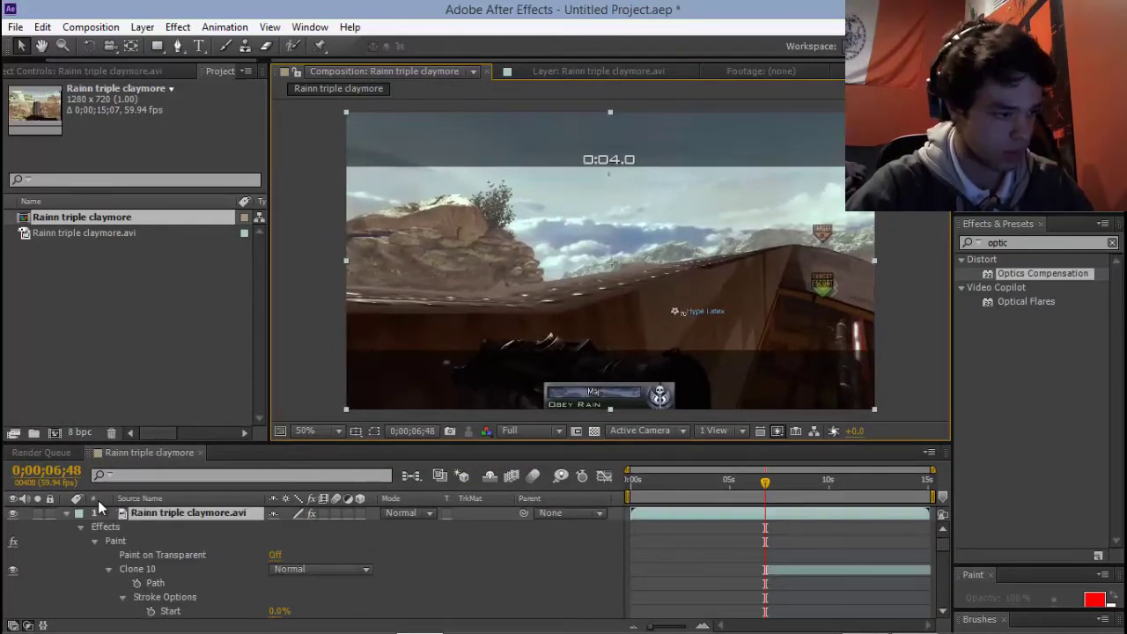
{"action": "left_click", "coordinate": [66, 515]}
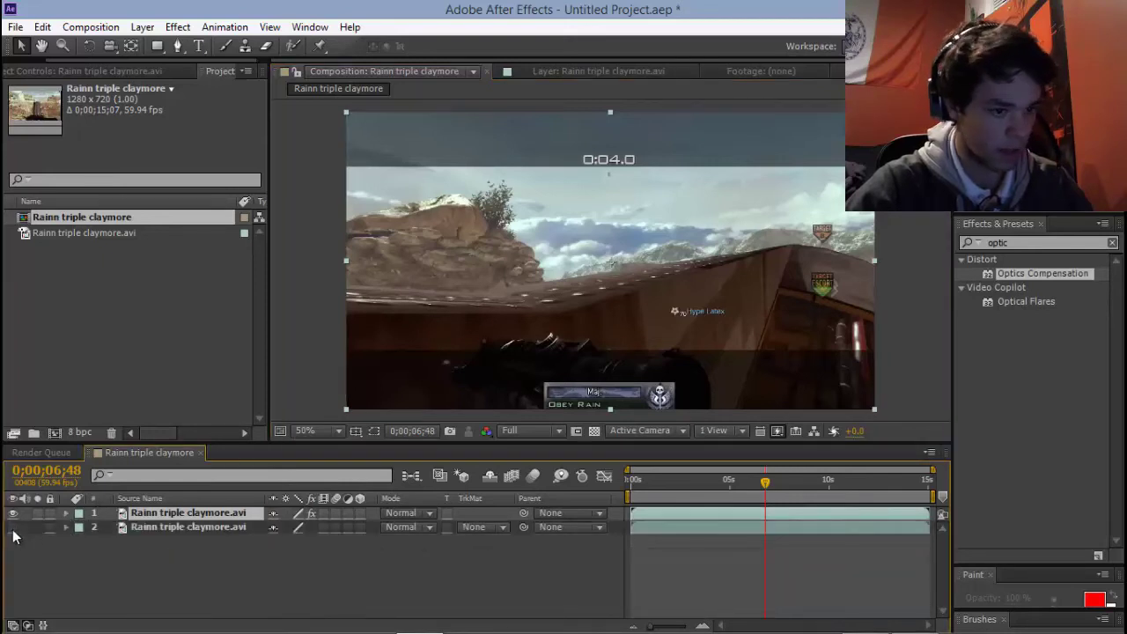
{"action": "left_click", "coordinate": [12, 527]}
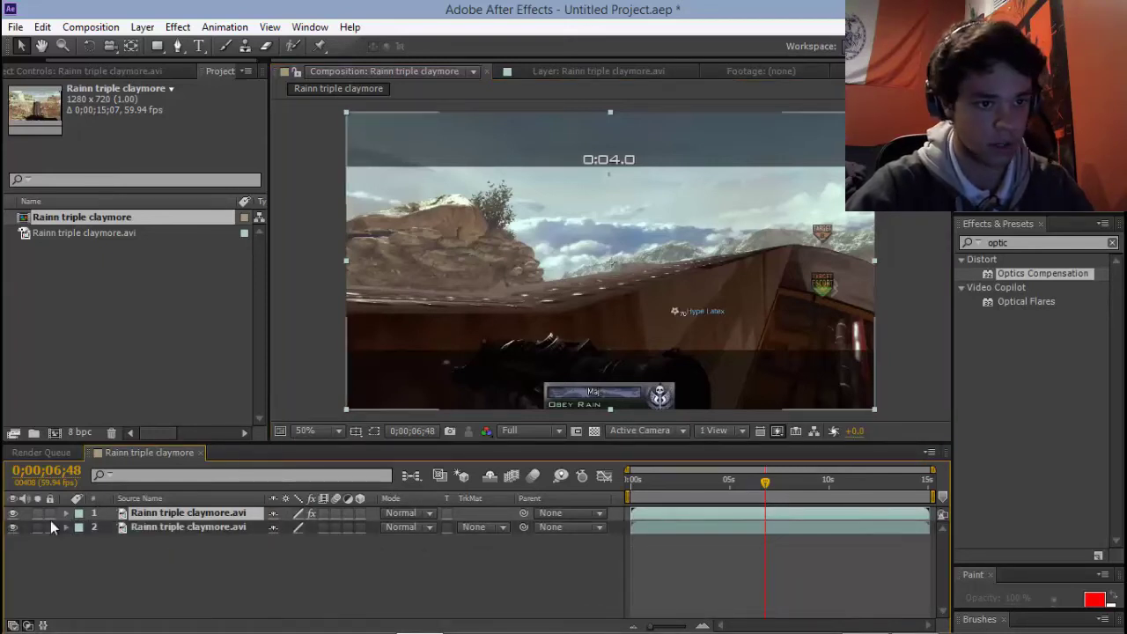
Step through the killcam between 0;00;06;49 and 0;00;08;22 to examine how the cloned banner area blends with the moving background.
{"action": "key", "text": "Page_Down"}
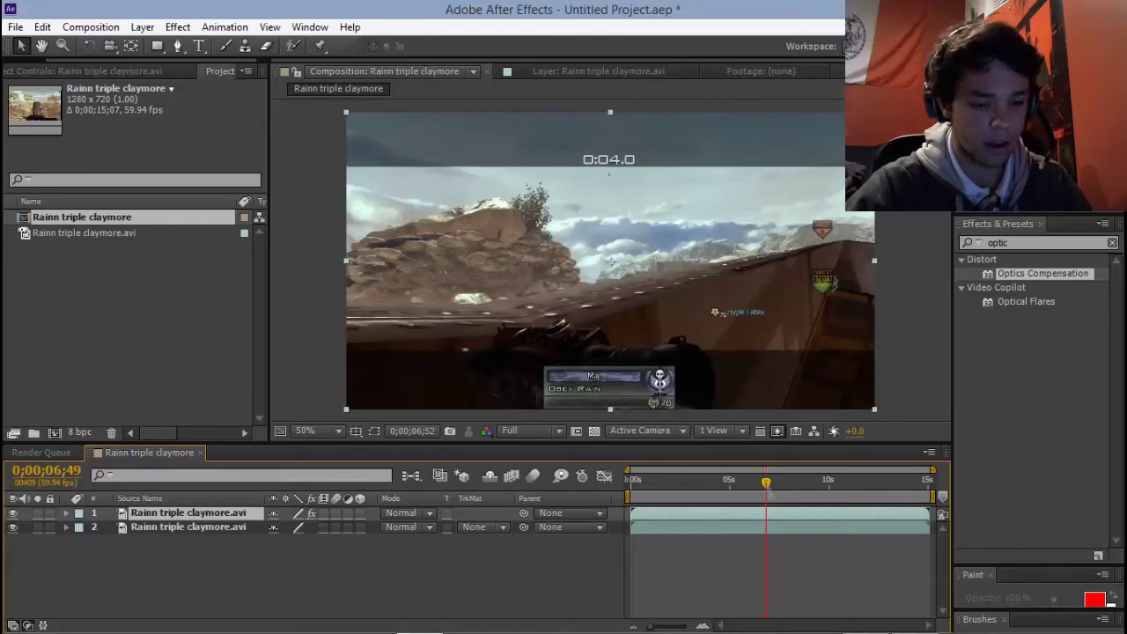
{"action": "left_click_drag", "start_coordinate": [768, 495], "coordinate": [796, 493]}
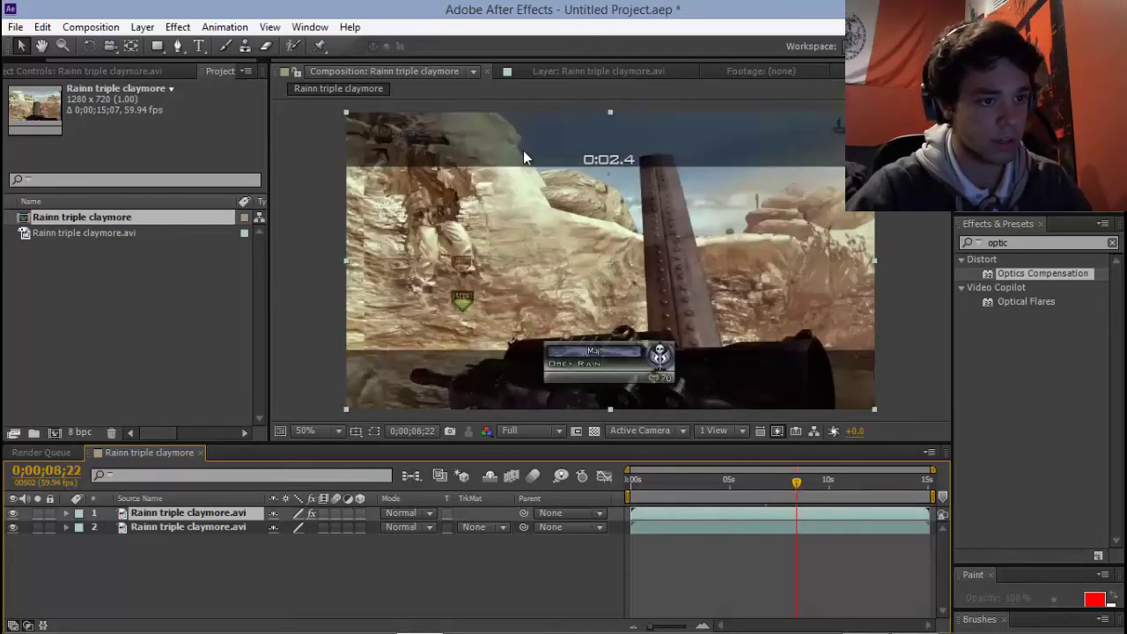
{"action": "key", "text": "Page_Up"}
{"action": "key", "text": "Page_Up"}
{"action": "key", "text": "Page_Up"}
{"action": "key", "text": "Page_Up"}
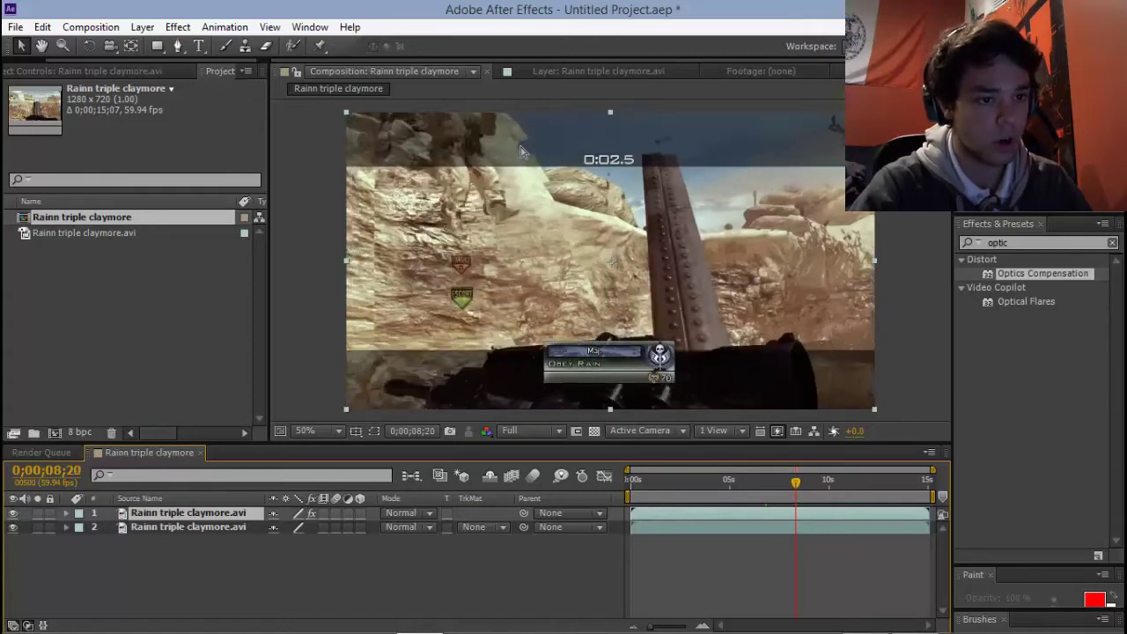
{"action": "key", "text": "Page_Up"}
{"action": "key", "text": "Page_Up"}
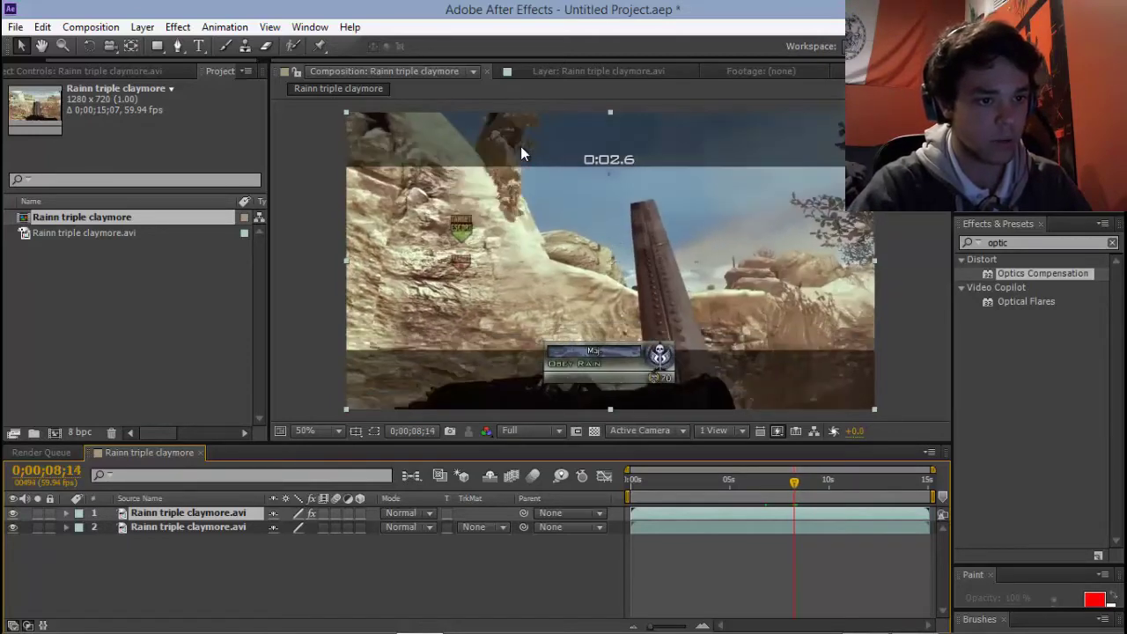
{"action": "key", "text": "Page_Up"}
{"action": "key", "text": "Page_Down"}
{"action": "key", "text": "Page_Down"}
{"action": "key", "text": "Page_Down"}
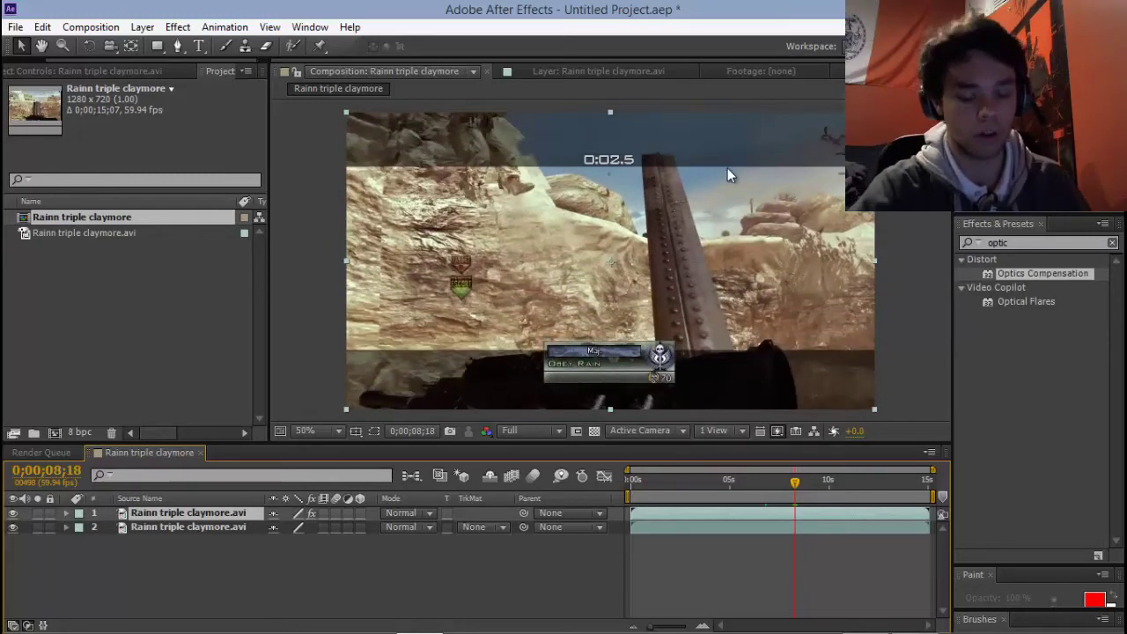
{"action": "key", "text": "Page_Up"}
{"action": "key", "text": "Page_Up"}
{"action": "key", "text": "Page_Up"}
{"action": "key", "text": "Page_Up"}
{"action": "key", "text": "Page_Up"}
{"action": "key", "text": "Page_Up"}
{"action": "key", "text": "Page_Up"}
{"action": "key", "text": "Page_Up"}
{"action": "key", "text": "Page_Up"}
{"action": "key", "text": "Page_Up"}
{"action": "key", "text": "Page_Up"}
{"action": "key", "text": "Page_Up"}
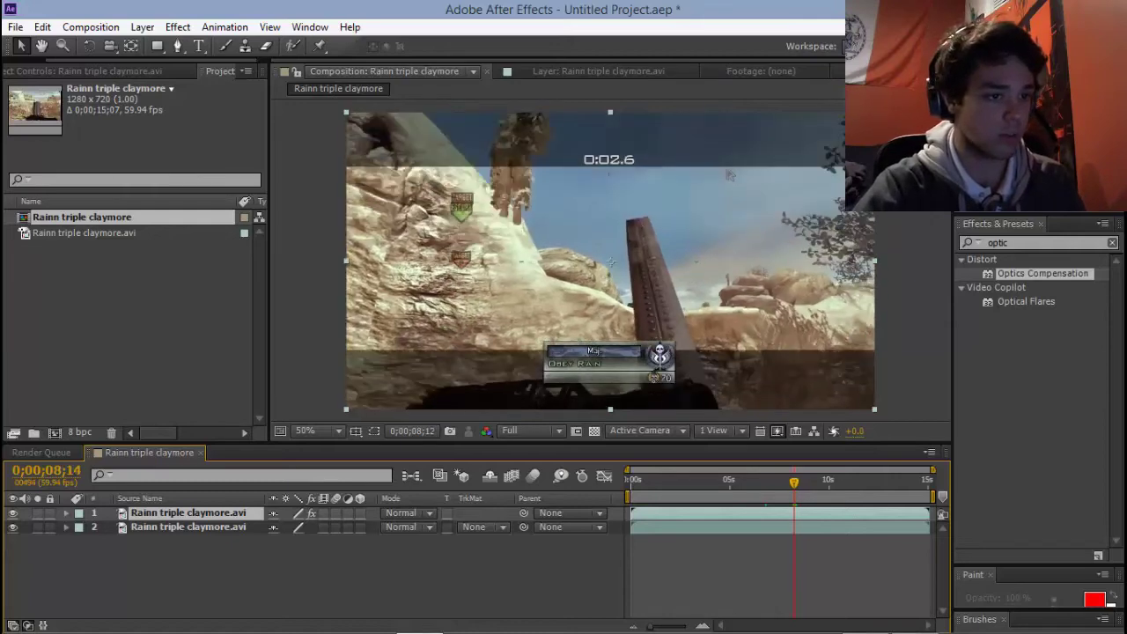
{"action": "key", "text": "Page_Up"}
{"action": "key", "text": "Page_Up"}
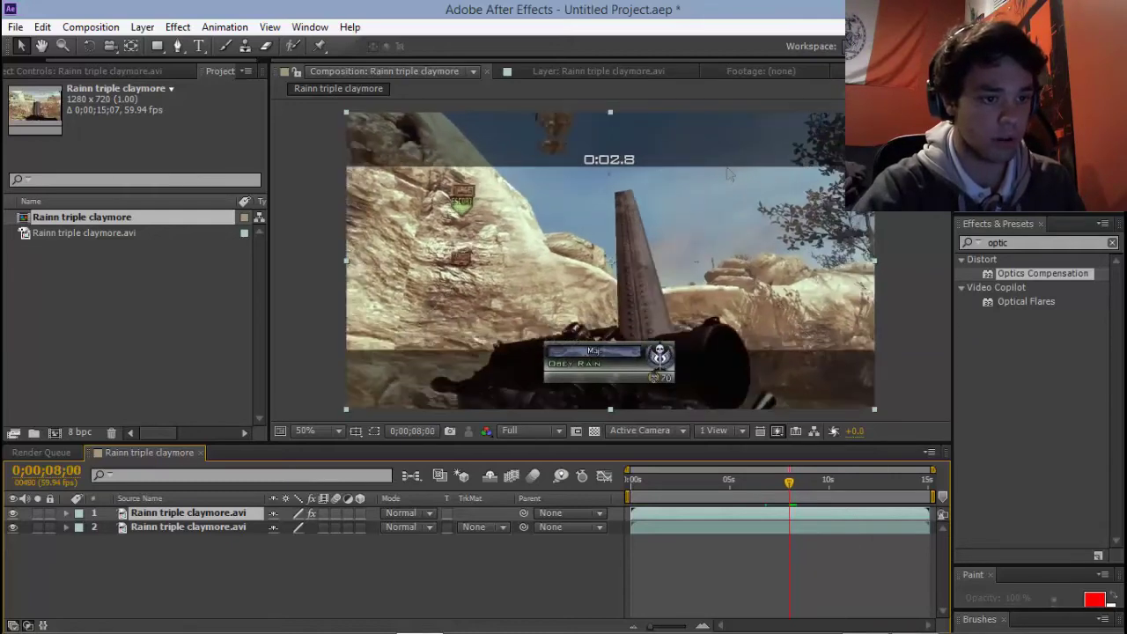
Step frame by frame between 0;00;08;06 and 0;00;07;49 to examine the cloned banner patch as the background moves.
{"action": "key", "text": "Page_Down"}
{"action": "key", "text": "Page_Down"}
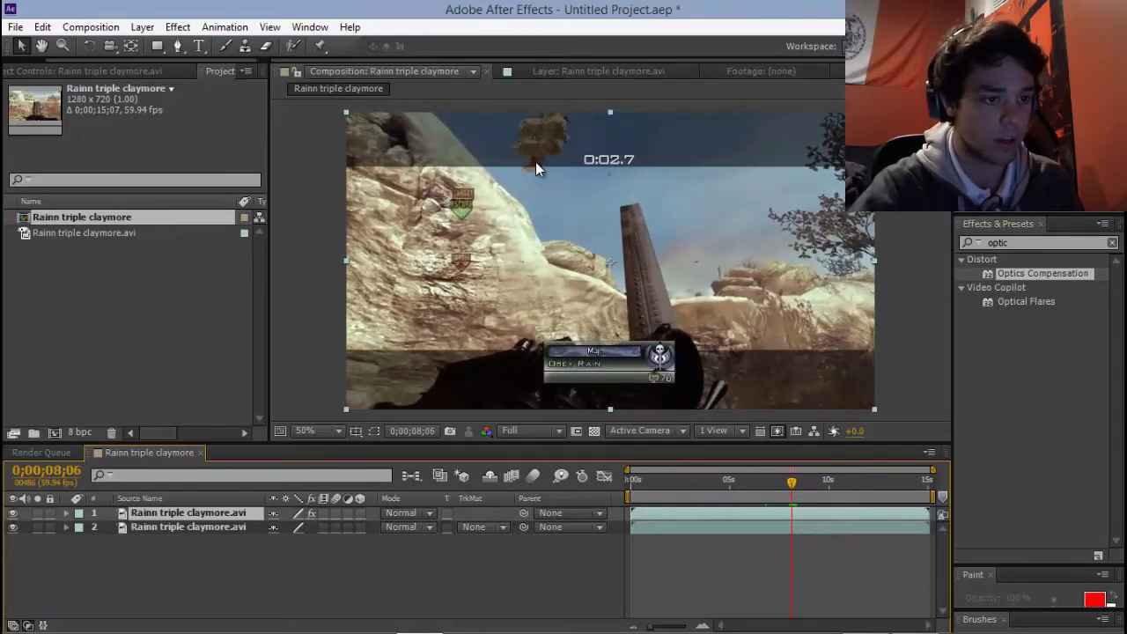
{"action": "key", "text": "Page_Up"}
{"action": "key", "text": "Page_Up"}
{"action": "key", "text": "Page_Up"}
{"action": "key", "text": "Page_Up"}
{"action": "key", "text": "Page_Up"}
{"action": "key", "text": "Page_Up"}
{"action": "key", "text": "Page_Up"}
{"action": "key", "text": "Page_Up"}
{"action": "key", "text": "Page_Up"}
{"action": "key", "text": "Page_Up"}
{"action": "key", "text": "Page_Up"}
{"action": "key", "text": "Page_Up"}
{"action": "key", "text": "Page_Up"}
{"action": "key", "text": "Page_Up"}
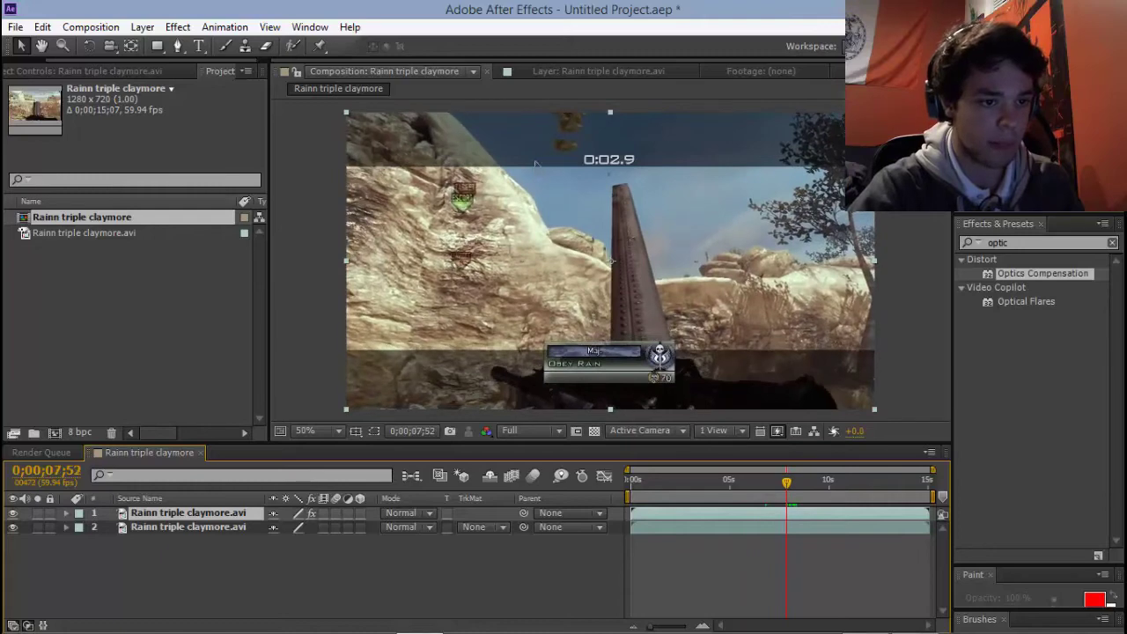
{"action": "key", "text": "Page_Up"}
{"action": "key", "text": "Page_Up"}
{"action": "key", "text": "Page_Up"}
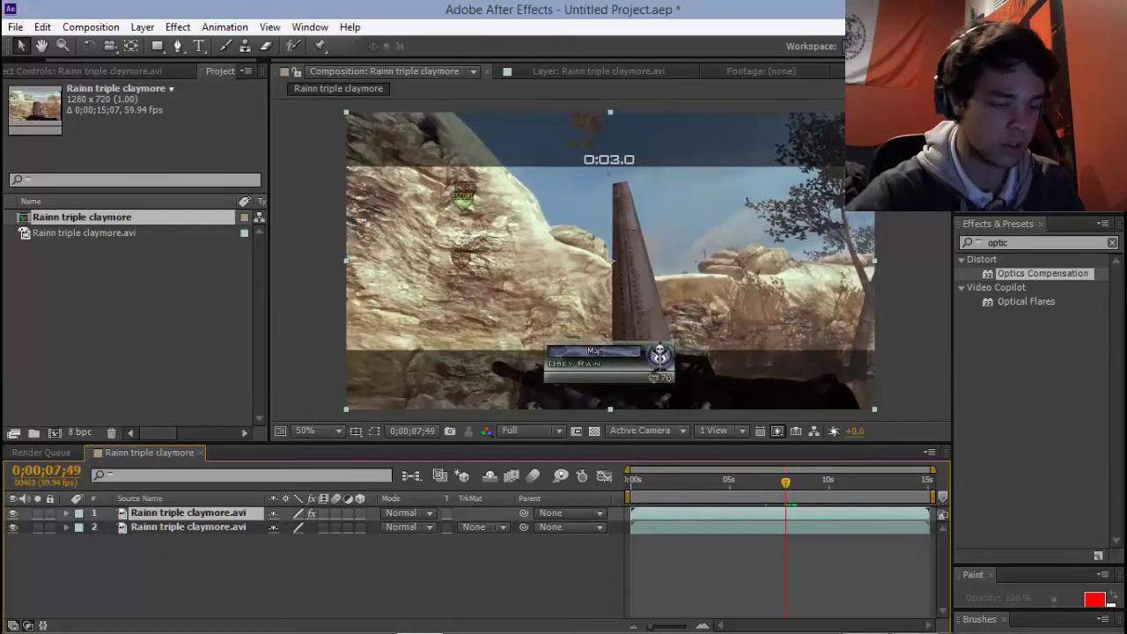
Go to 0;00;07;15 and hide the retouched upper clip layer to use the original ROUND WINNING KILL title as a reference.
{"action": "left_click_drag", "start_coordinate": [789, 491], "coordinate": [775, 486]}
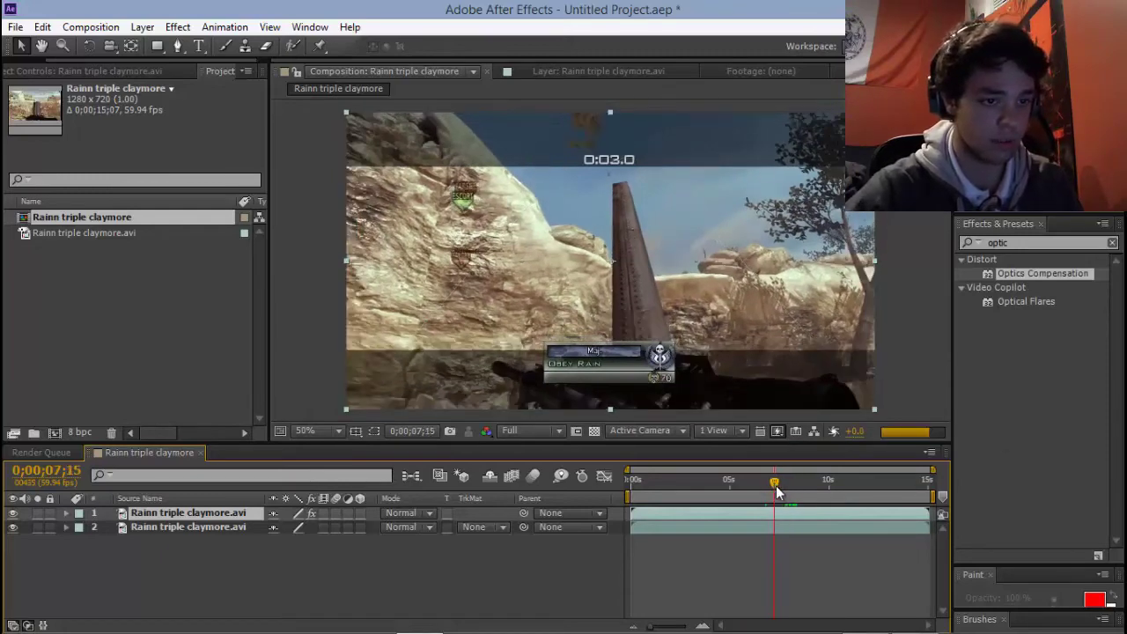
{"action": "left_click", "coordinate": [12, 513]}
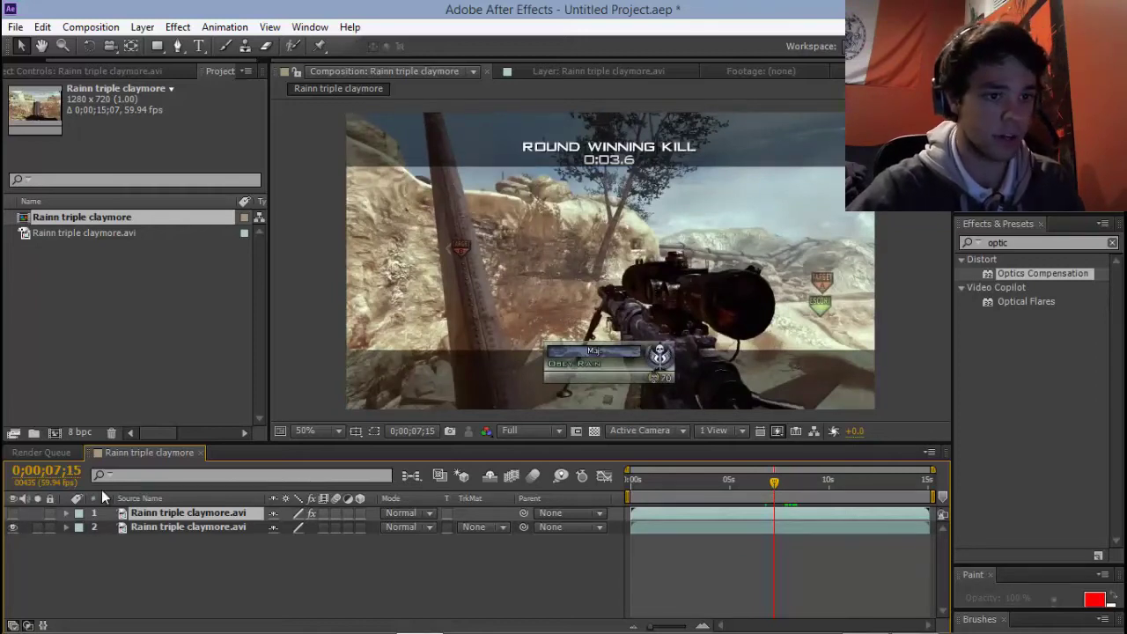
{"action": "left_click", "coordinate": [12, 512]}
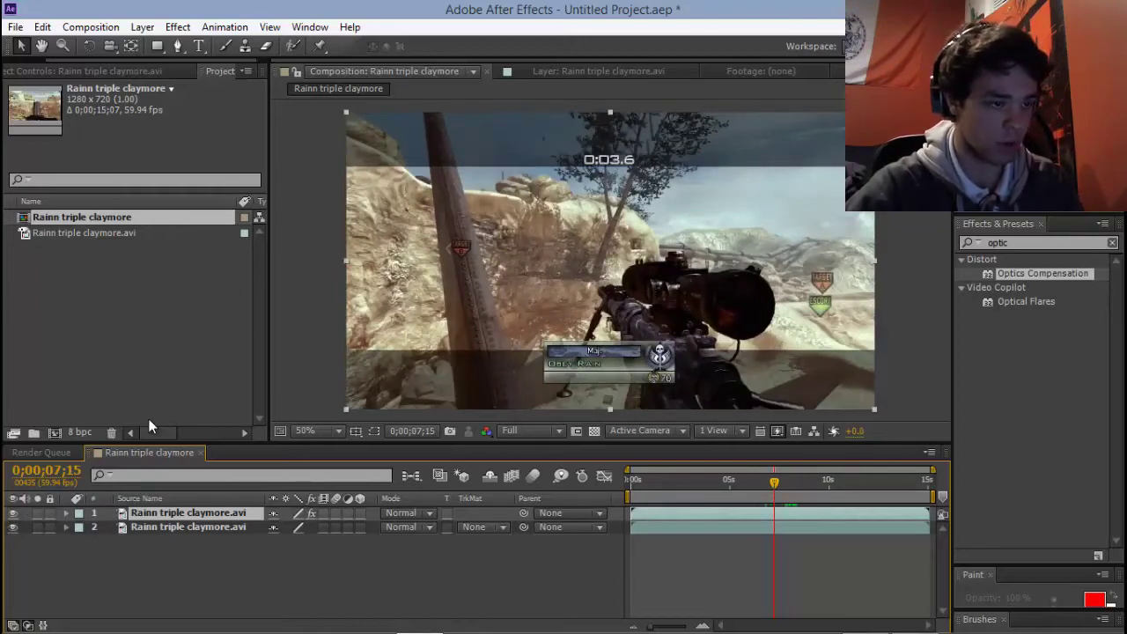
{"action": "left_click", "coordinate": [13, 514]}
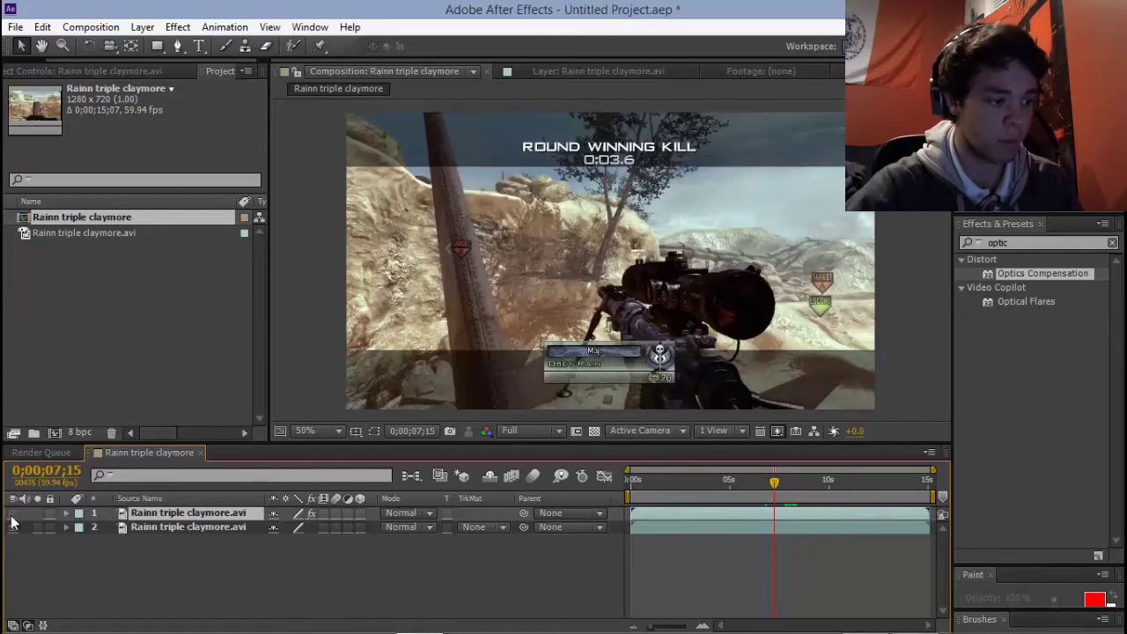
Add a text layer reading EDIT LIKE TEK EPISODE 3 near the start of the ROUND WINNING KILL title.
{"action": "left_click", "coordinate": [198, 46]}
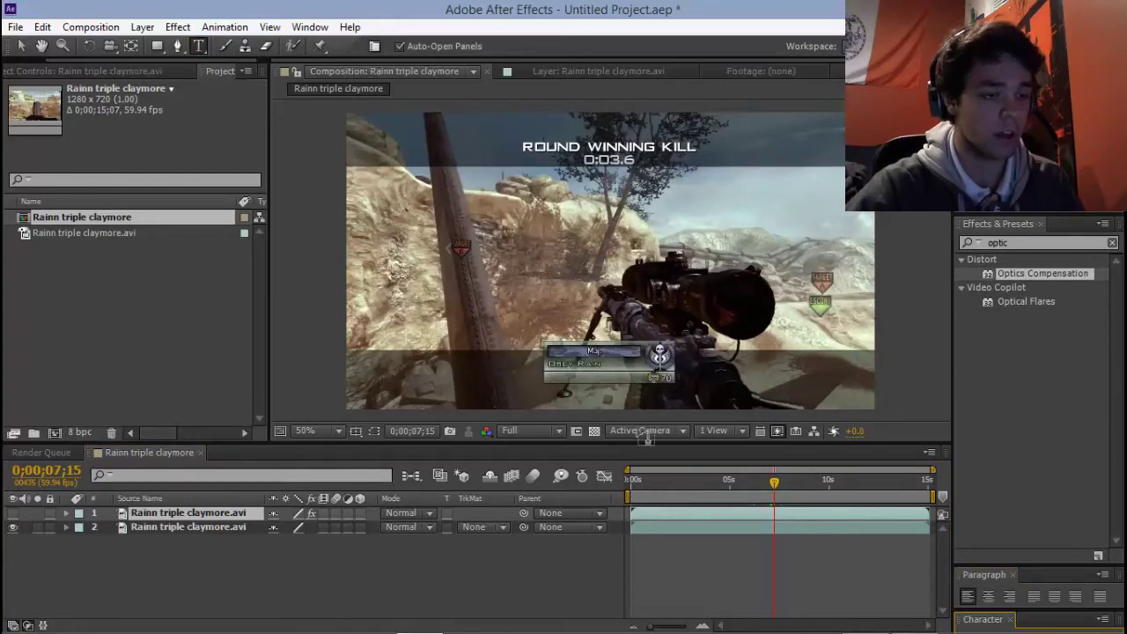
{"action": "left_click", "coordinate": [563, 164]}
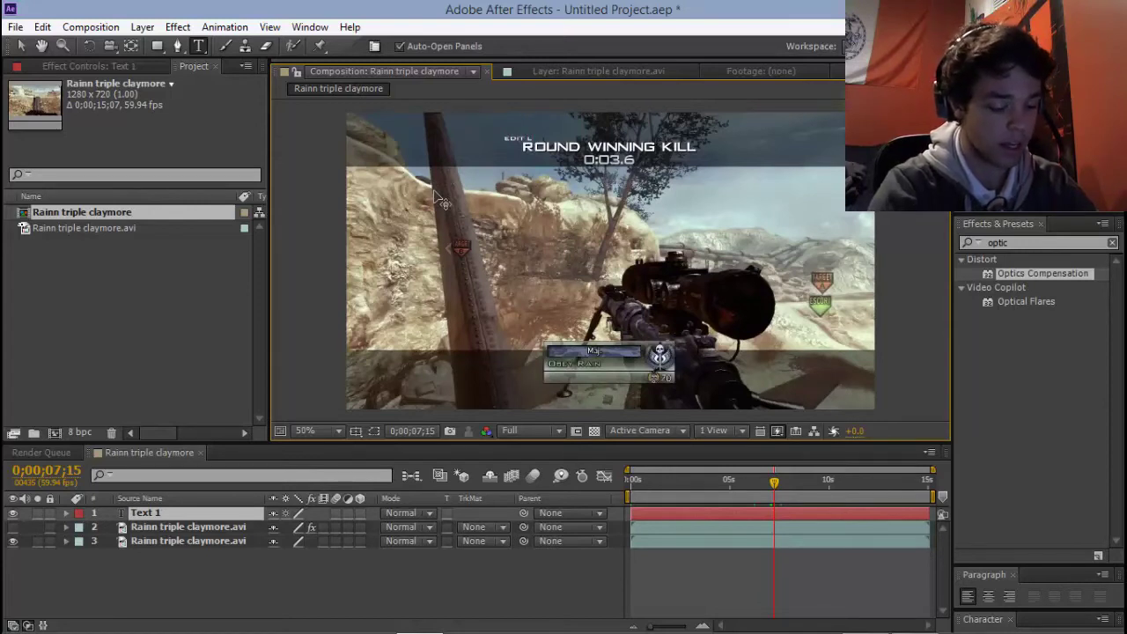
{"action": "type", "text": "IKE TEK"}
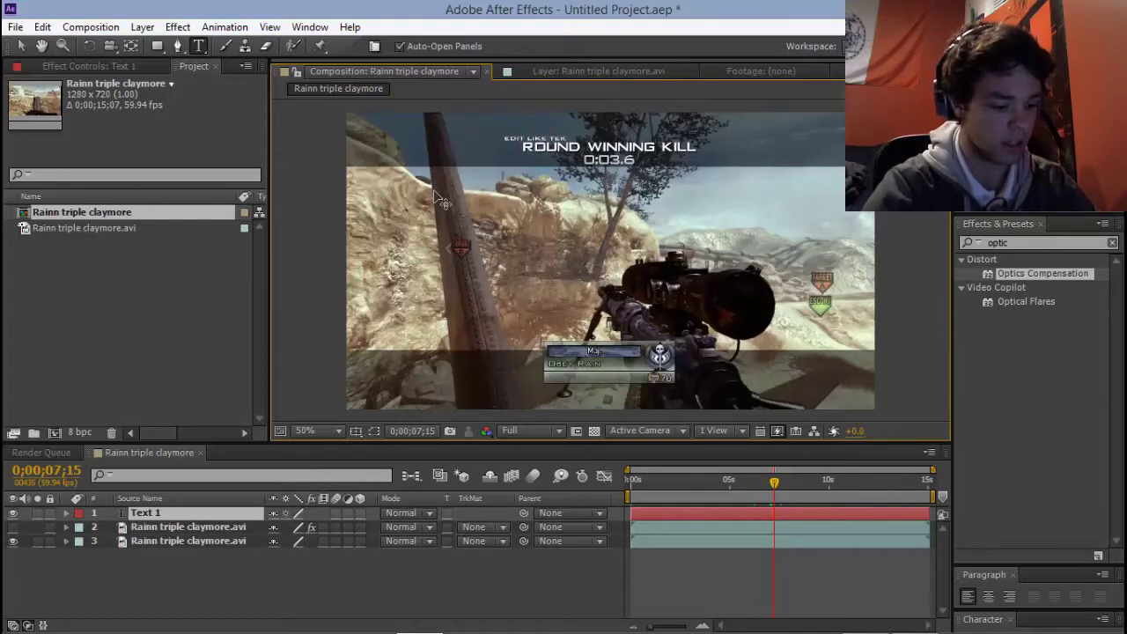
{"action": "type", "text": " EPISODE 3"}
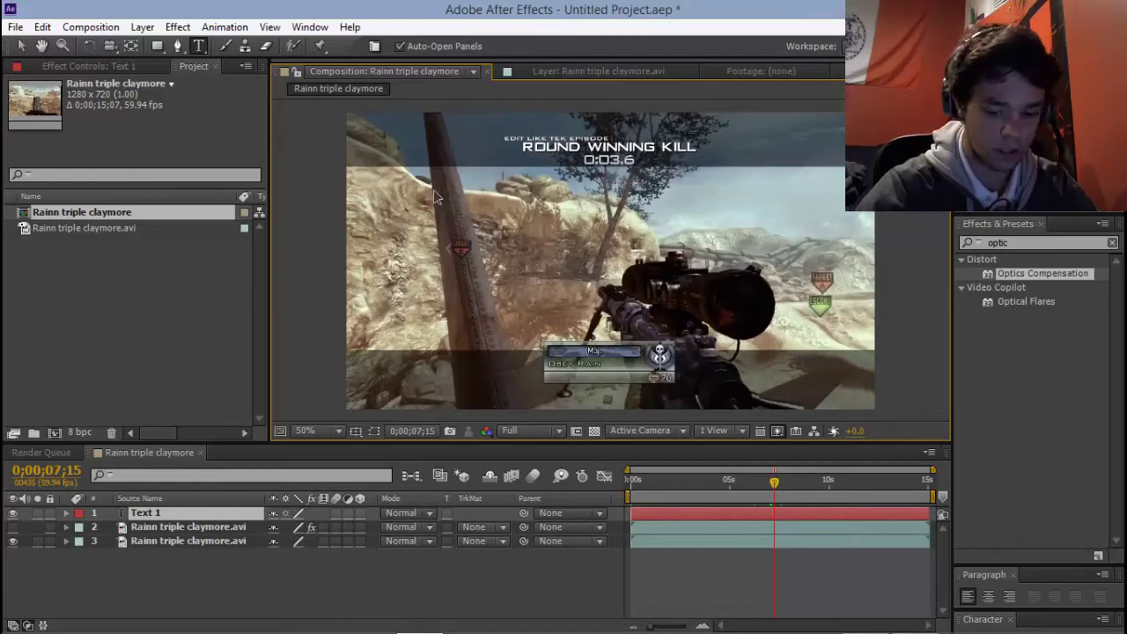
{"action": "left_click", "coordinate": [21, 46]}
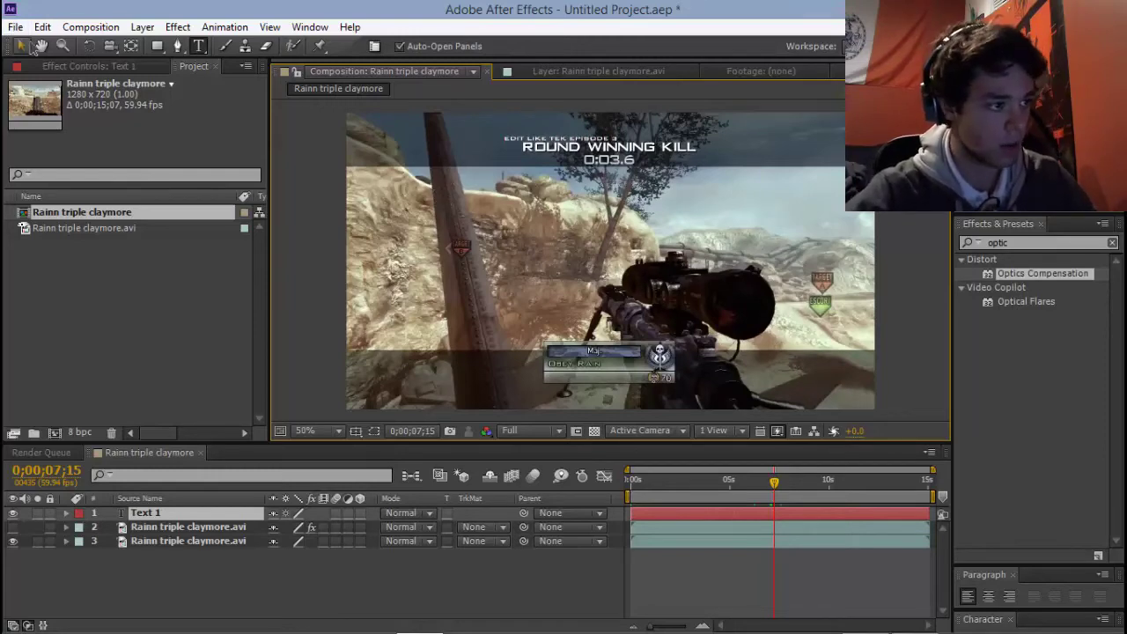
Move the new text onto the start of the ROUND WINNING KILL title and scale it up to match the title's letters.
{"action": "scroll", "coordinate": [598, 190], "scroll_direction": "up", "scroll_amount": 2}
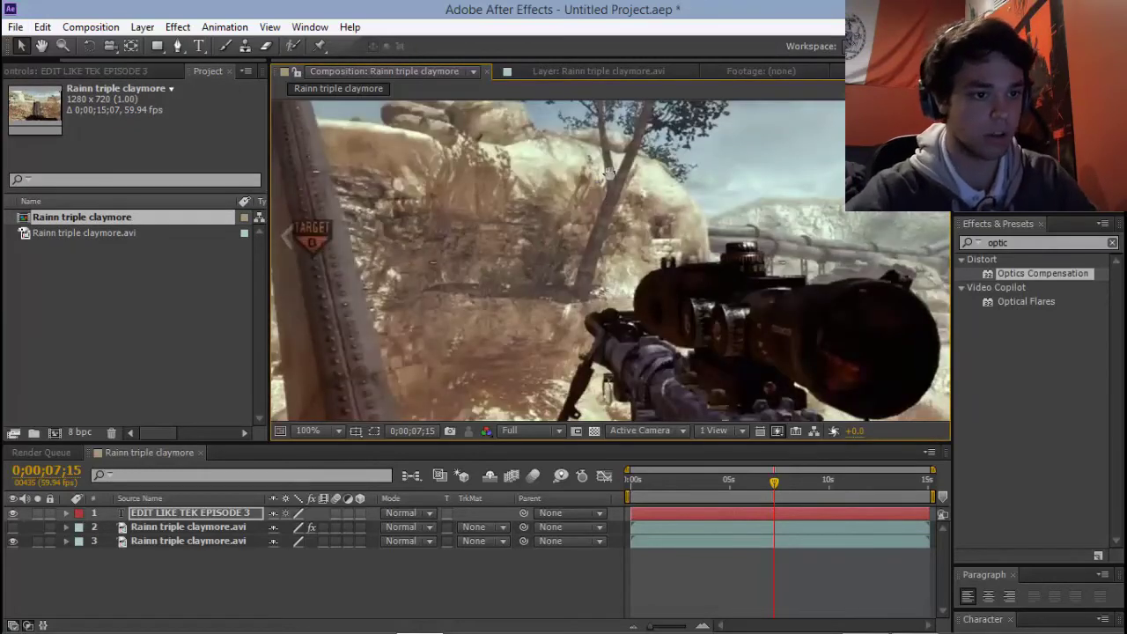
{"action": "key", "text": "h"}
{"action": "left_click_drag", "start_coordinate": [598, 190], "coordinate": [657, 324]}
{"action": "key", "text": "v"}
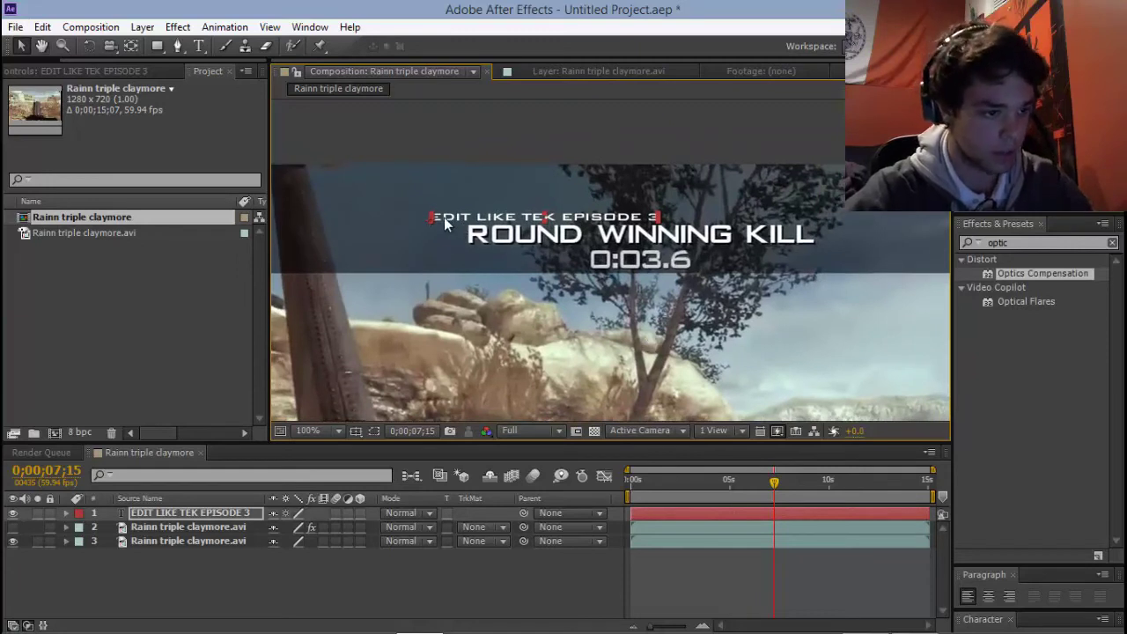
{"action": "left_click_drag", "start_coordinate": [447, 220], "coordinate": [480, 244]}
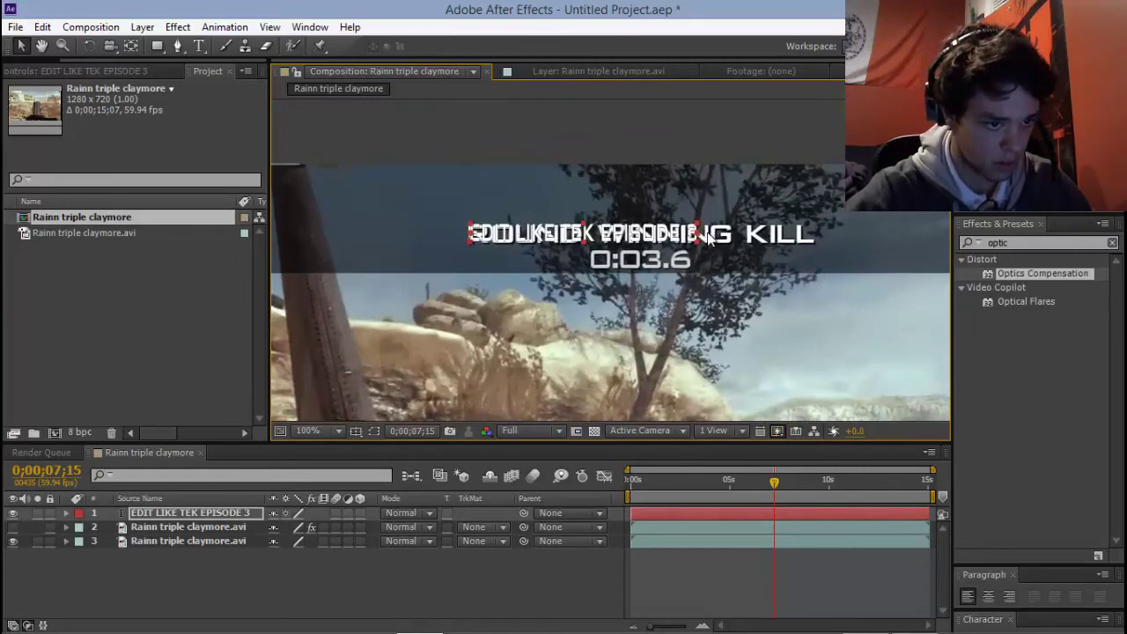
{"action": "left_click_drag", "start_coordinate": [697, 236], "coordinate": [844, 234]}
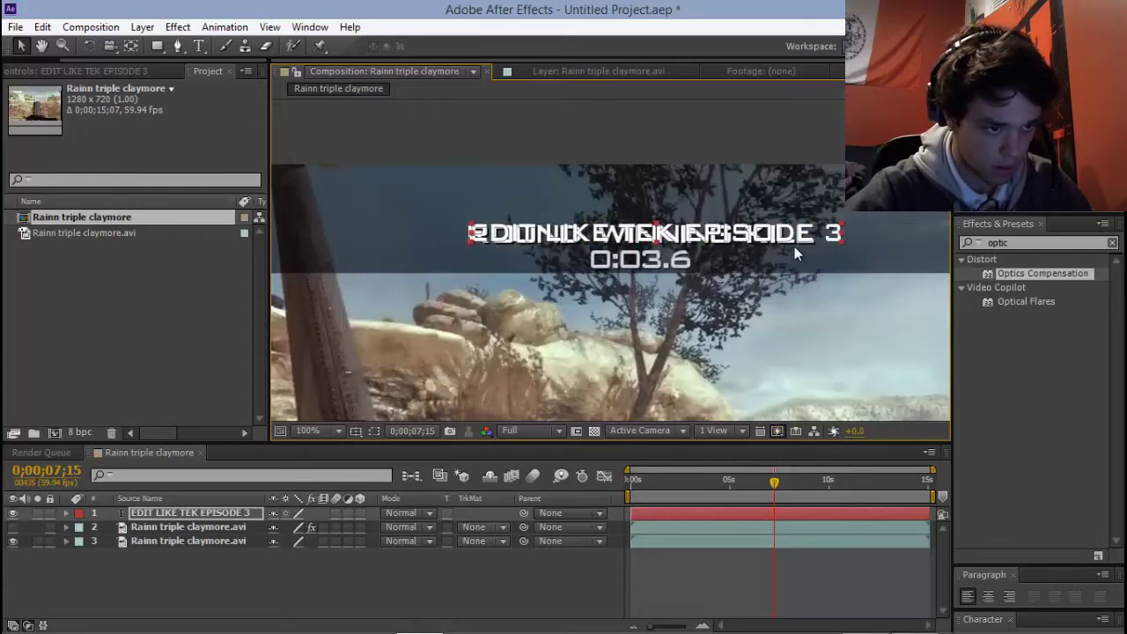
Compare the new text with the original title and position it on the title's line, centred above the timer.
{"action": "left_click_drag", "start_coordinate": [536, 249], "coordinate": [534, 261]}
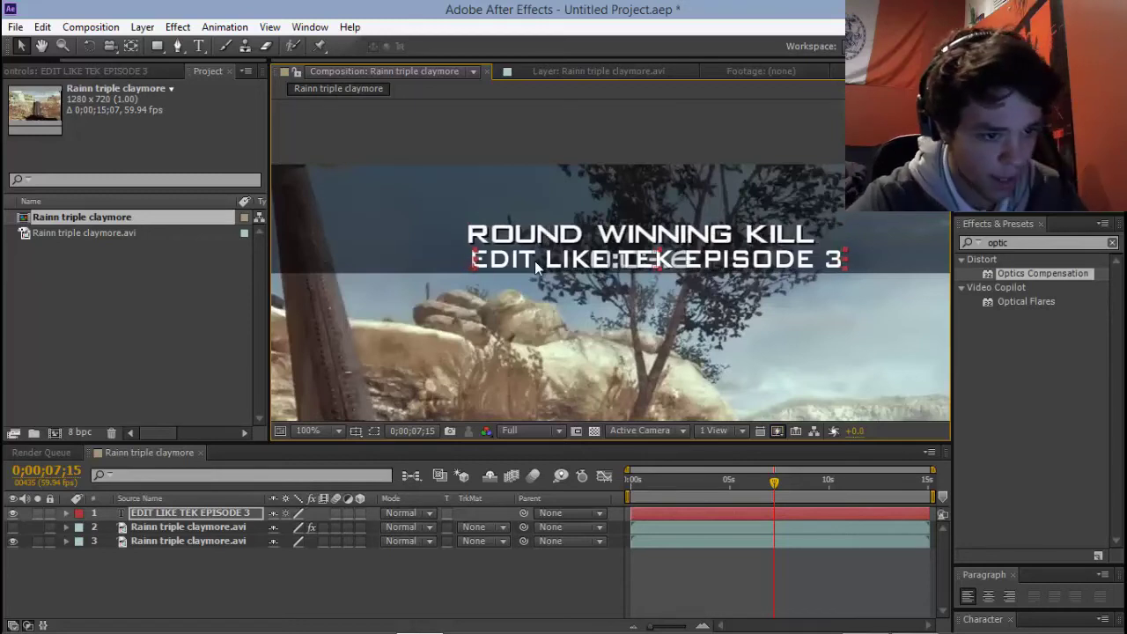
{"action": "left_click_drag", "start_coordinate": [534, 260], "coordinate": [540, 261]}
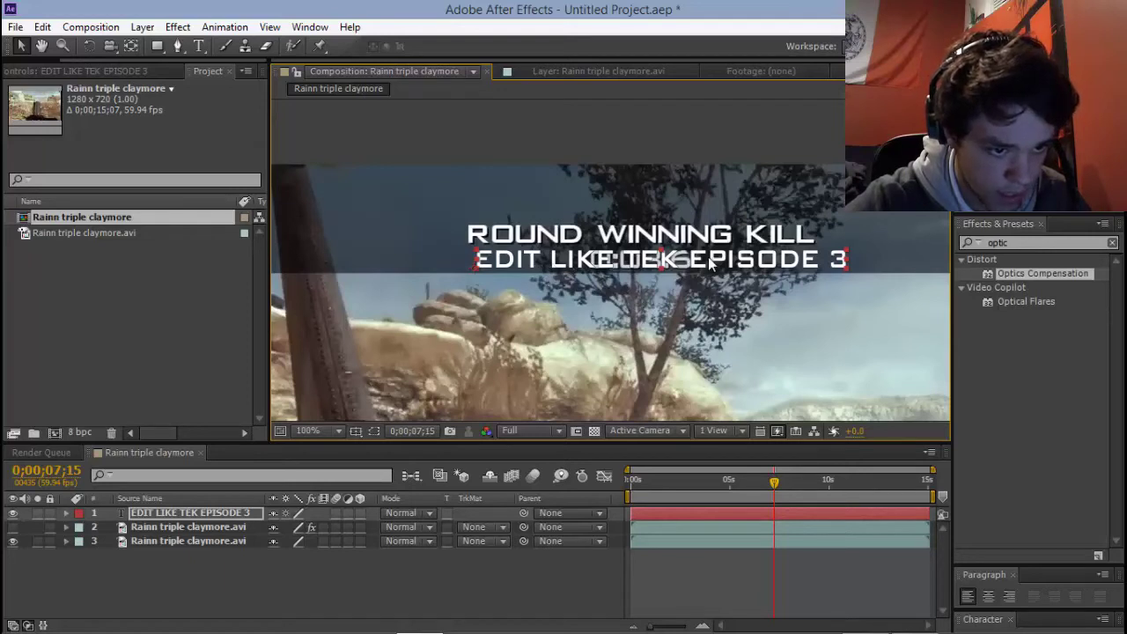
{"action": "left_click_drag", "start_coordinate": [727, 269], "coordinate": [527, 415]}
{"action": "scroll", "coordinate": [632, 269], "scroll_direction": "up", "scroll_amount": 5}
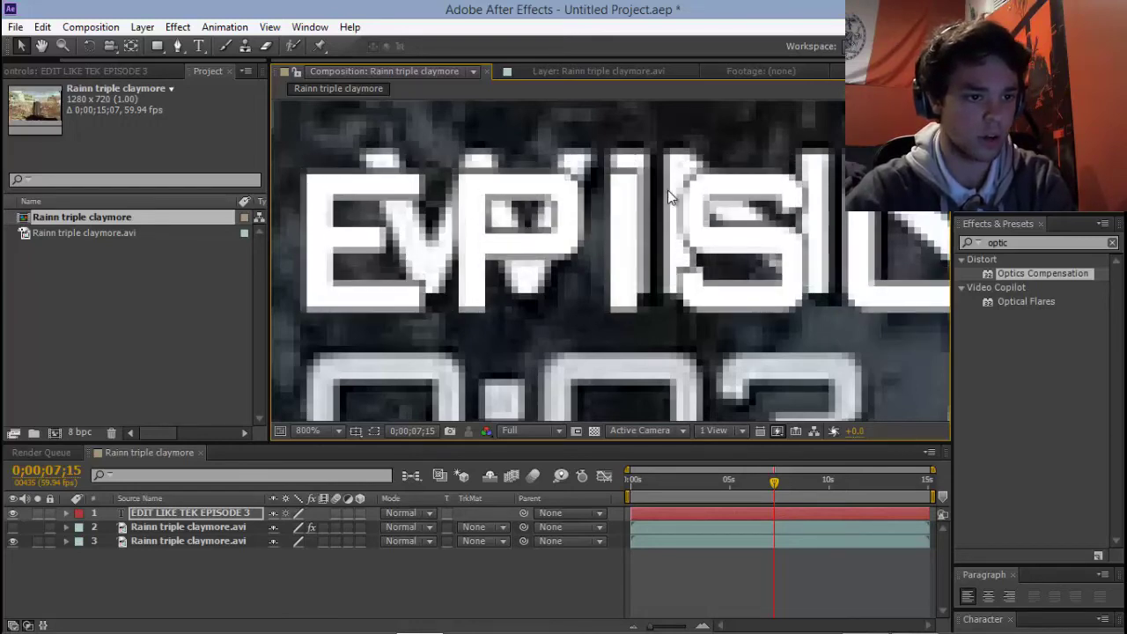
{"action": "scroll", "coordinate": [667, 191], "scroll_direction": "down", "scroll_amount": 2}
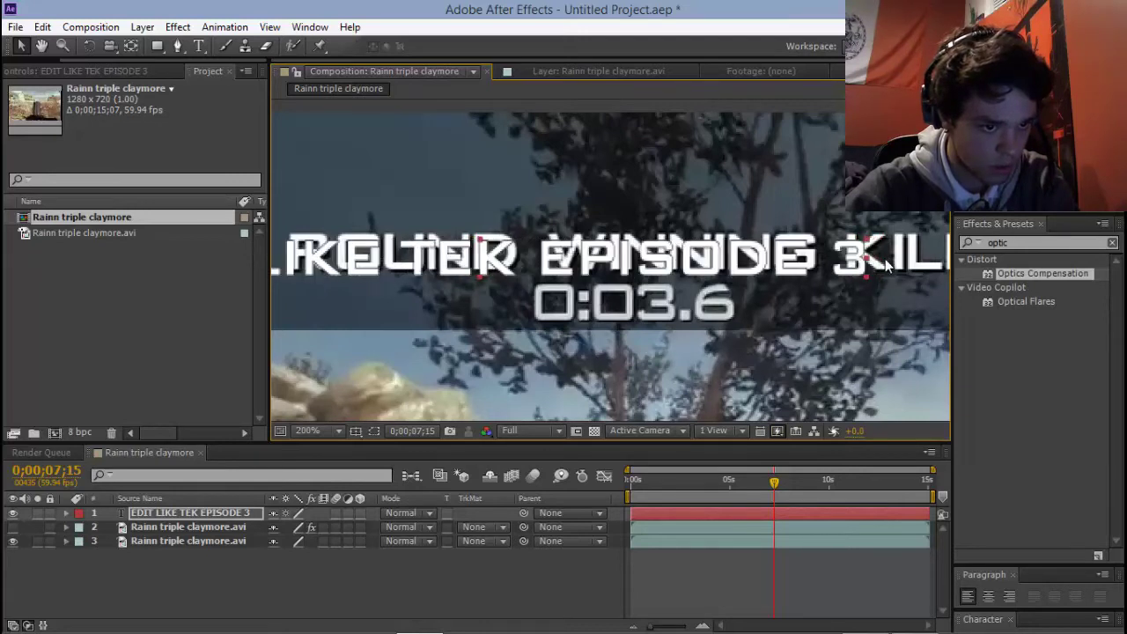
{"action": "scroll", "coordinate": [786, 276], "scroll_direction": "down", "scroll_amount": 2}
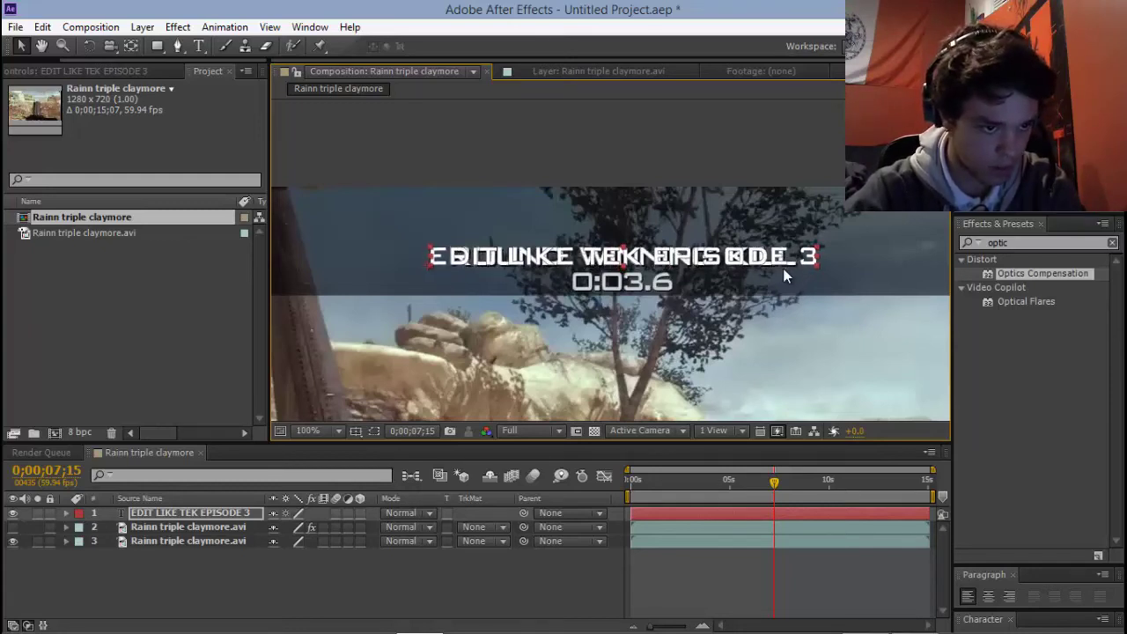
Preview the new text over the retouched banner, and hide the retouched clip layer and the text layer again.
{"action": "left_click", "coordinate": [13, 526]}
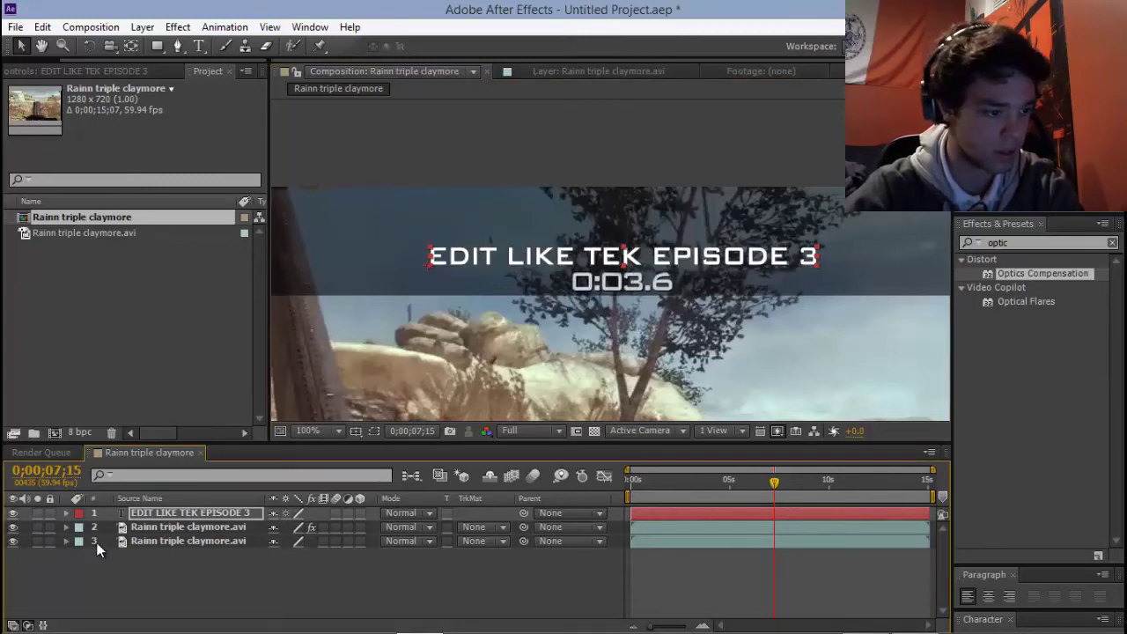
{"action": "left_click", "coordinate": [14, 533]}
{"action": "left_click", "coordinate": [12, 525]}
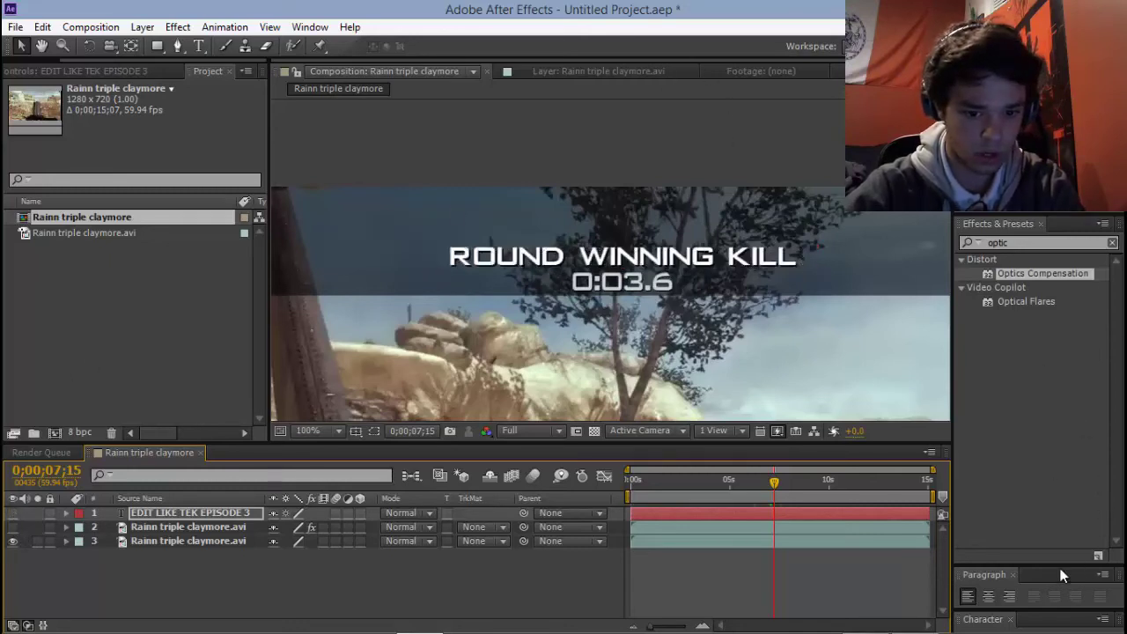
Expand the character settings, sample the text fill colour from the original ROUND WINNING KILL title, and show the text layer again.
{"action": "left_click_drag", "start_coordinate": [1063, 570], "coordinate": [1054, 506]}
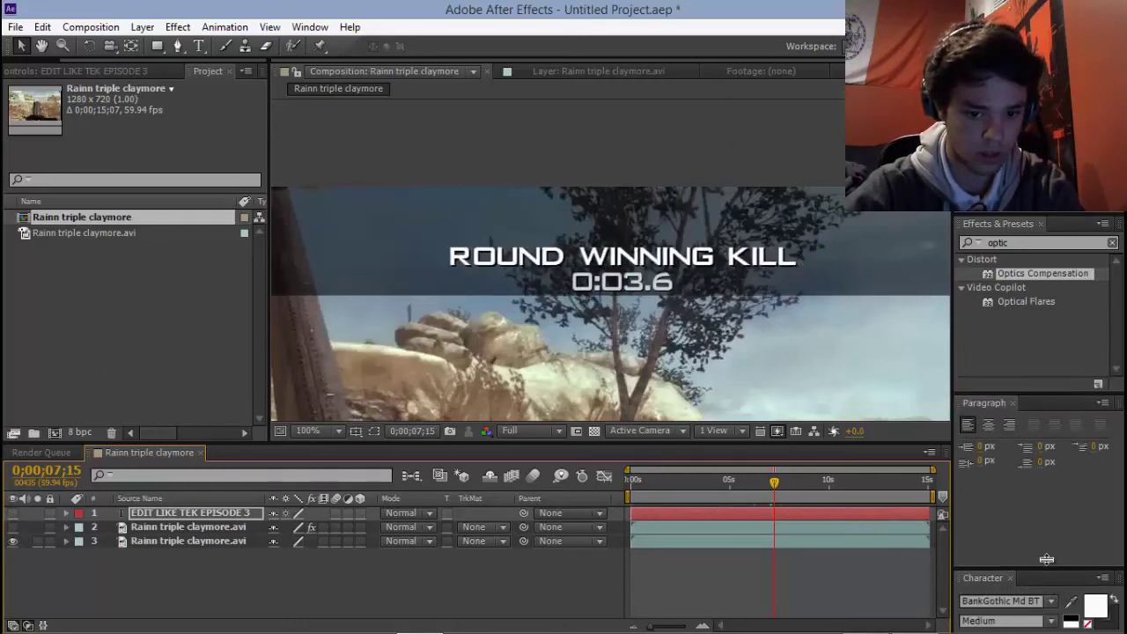
{"action": "left_click_drag", "start_coordinate": [1046, 559], "coordinate": [1028, 452]}
{"action": "left_click", "coordinate": [1071, 490]}
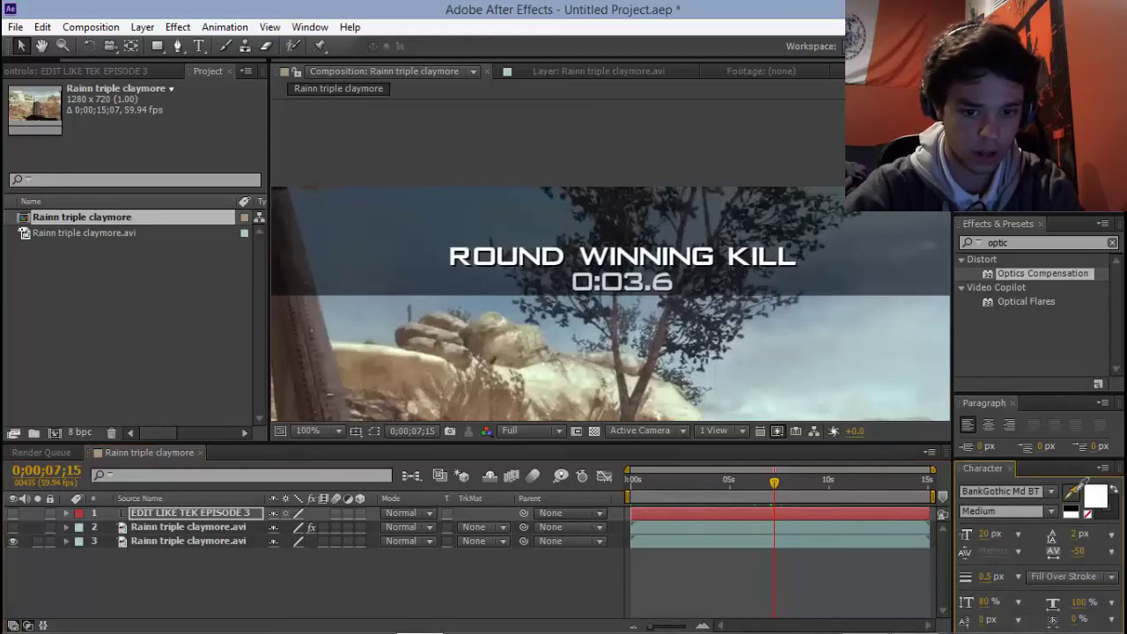
{"action": "left_click", "coordinate": [691, 258]}
{"action": "left_click", "coordinate": [12, 512]}
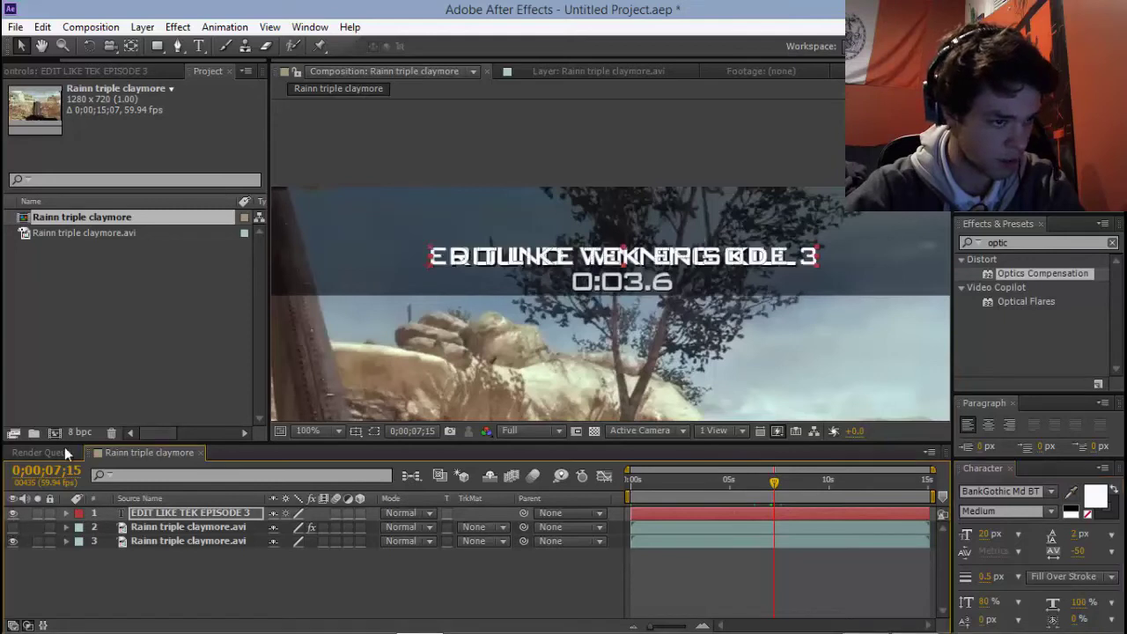
Give the whole EDIT LIKE TEK EPISODE 3 text an FDFAFF fill and a 0 px stroke, and show the retouched clip layer.
{"action": "left_click", "coordinate": [198, 45]}
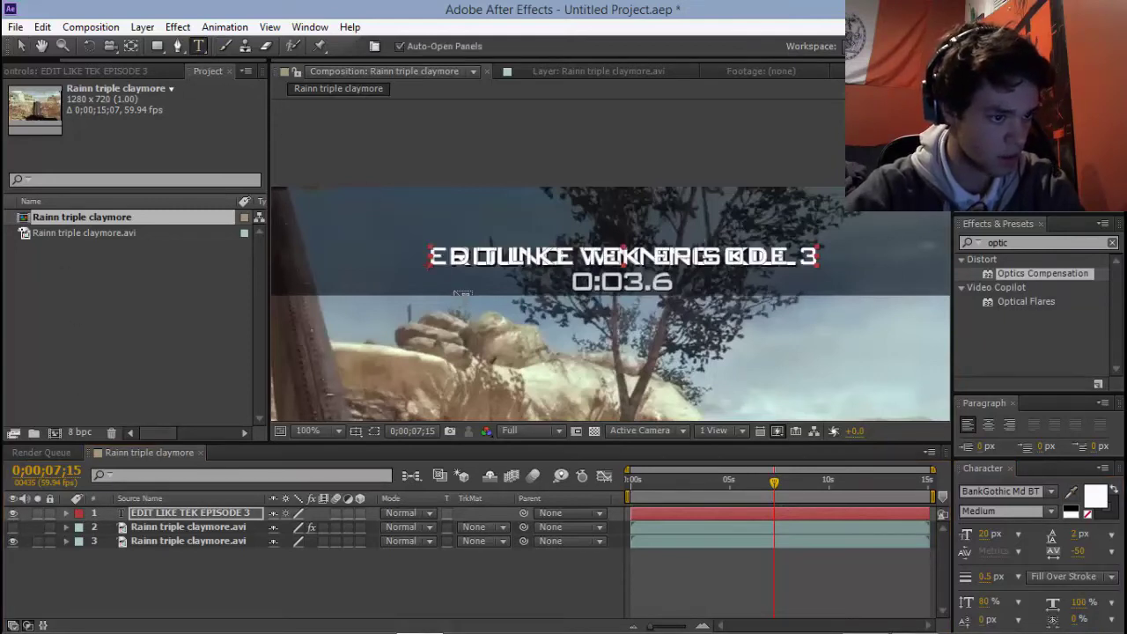
{"action": "triple_click", "coordinate": [431, 255]}
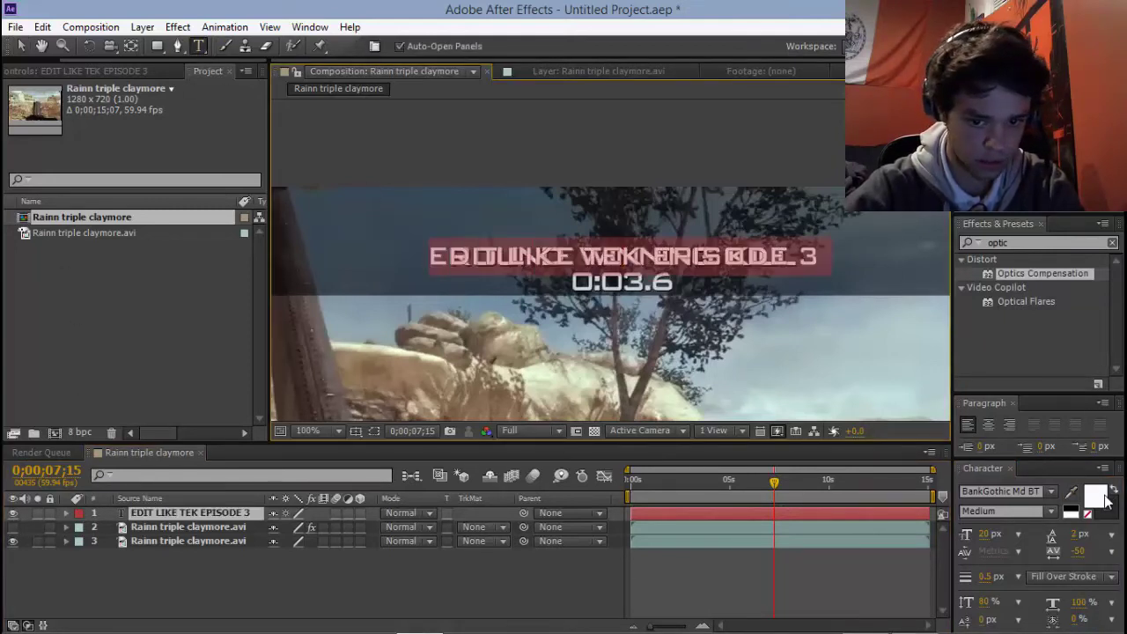
{"action": "left_click", "coordinate": [1094, 495]}
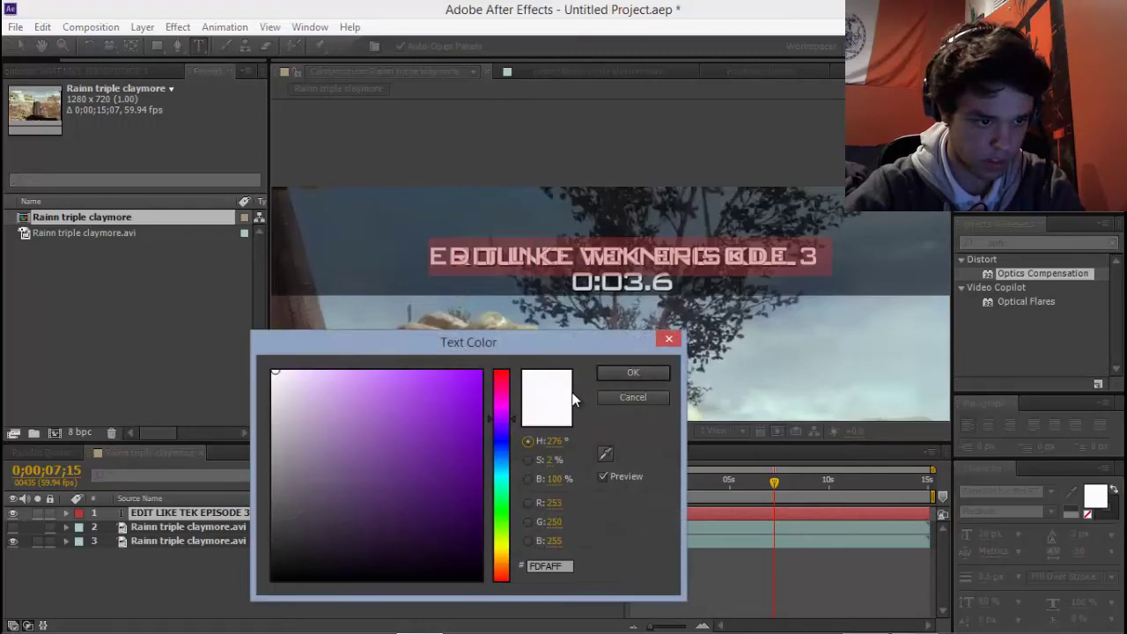
{"action": "left_click", "coordinate": [646, 377]}
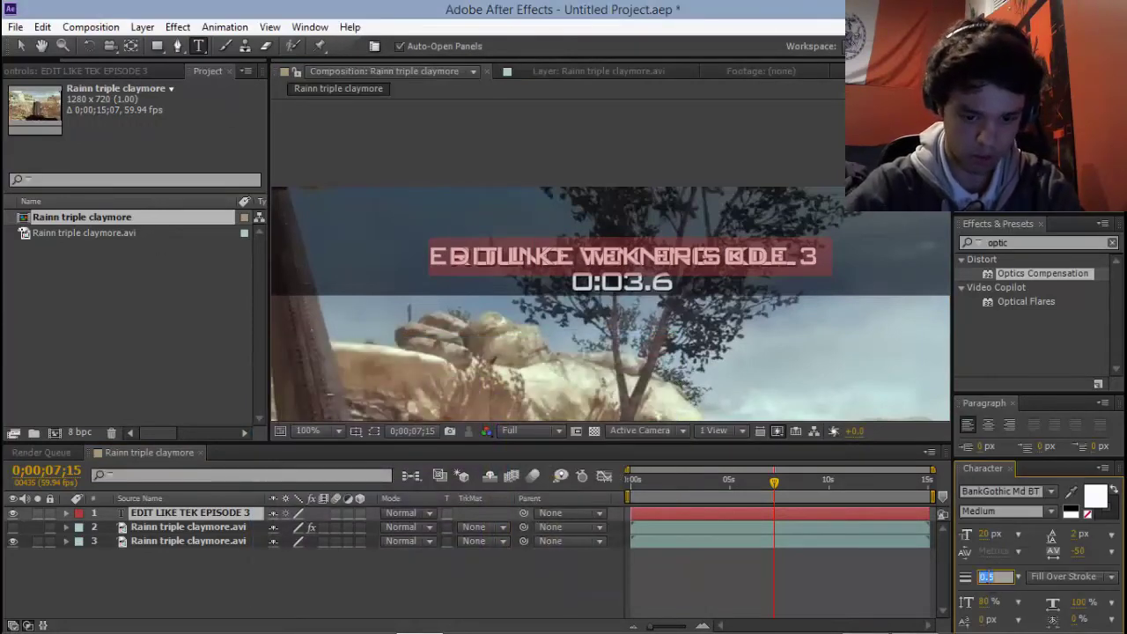
{"action": "key", "text": "Return"}
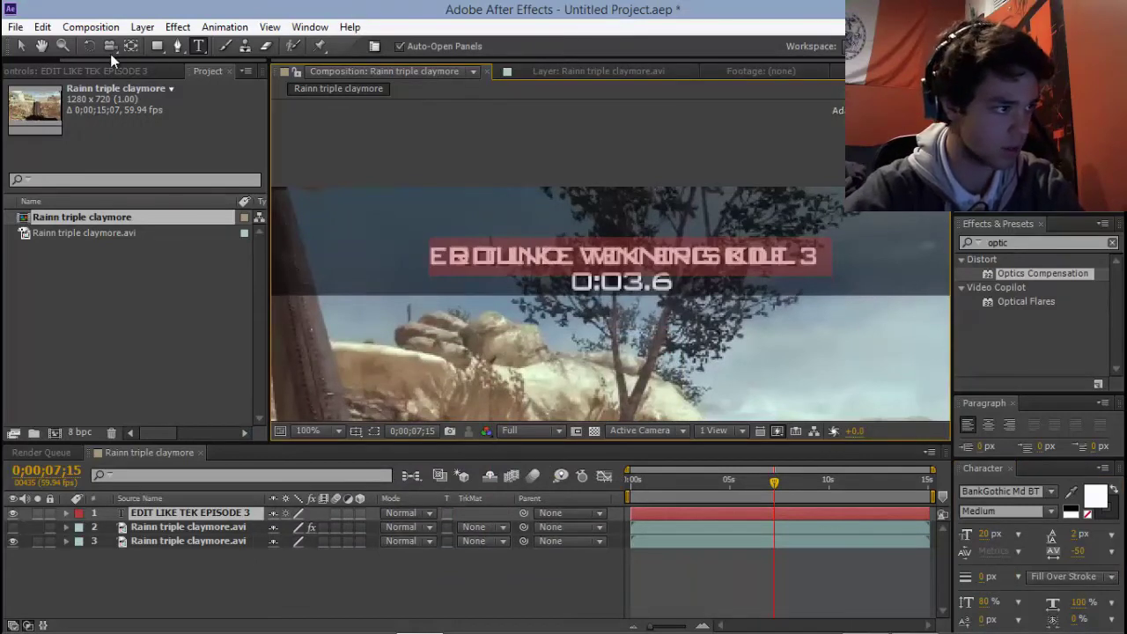
{"action": "left_click", "coordinate": [22, 46]}
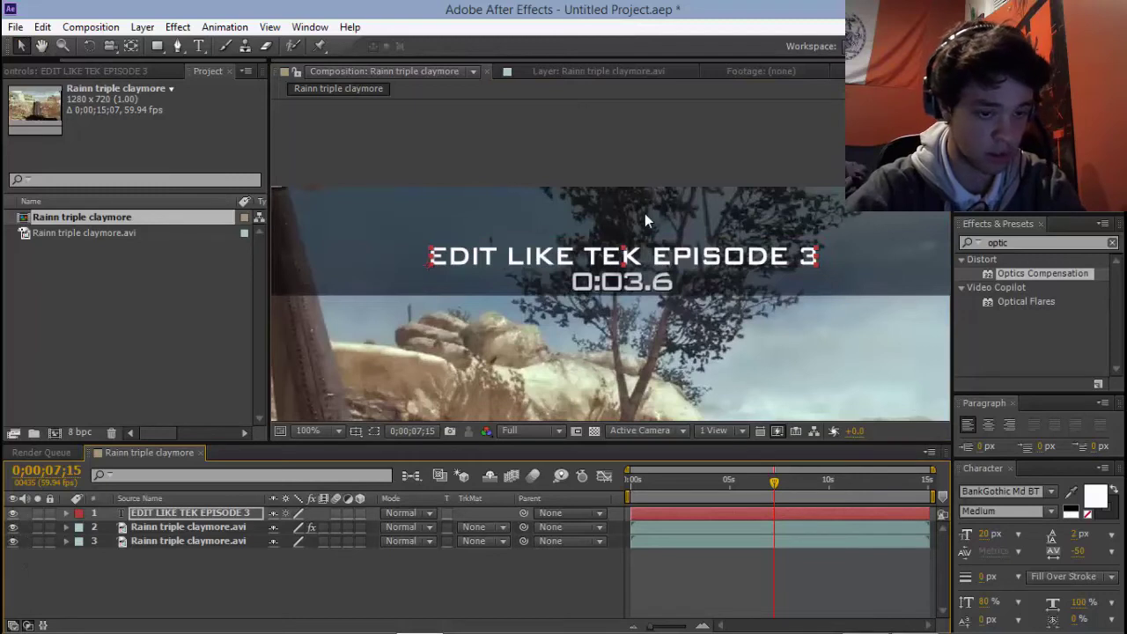
Duplicate the EDIT LIKE TEK EPISODE 3 text layer and set the duplicate's fill colour to black (000000).
{"action": "left_click", "coordinate": [689, 517]}
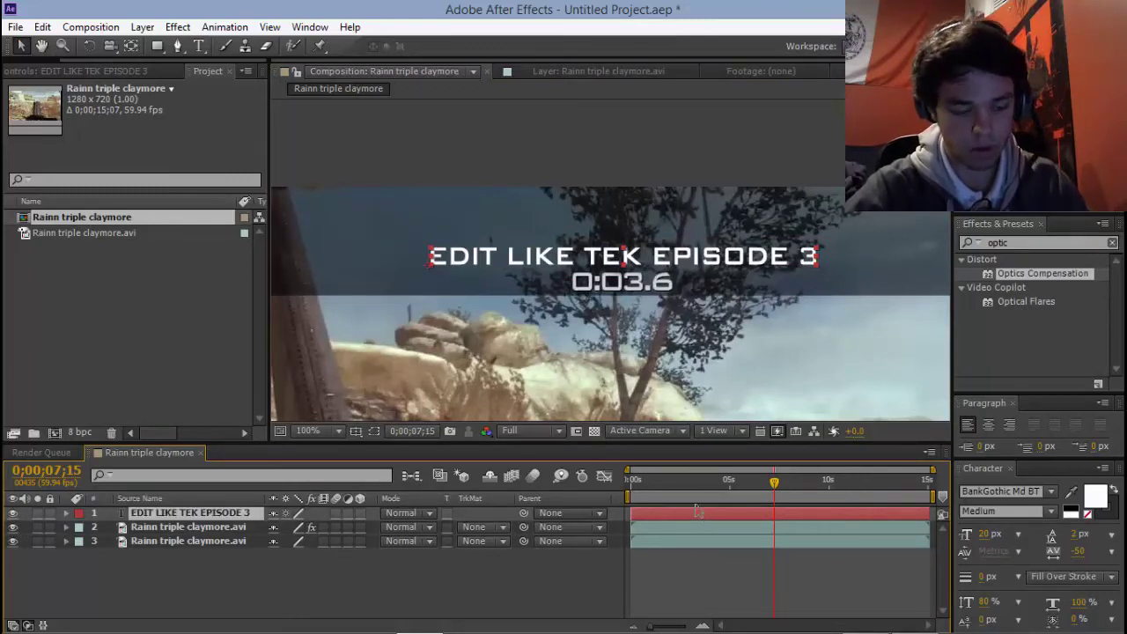
{"action": "key", "text": "ctrl+d"}
{"action": "left_click", "coordinate": [1111, 492]}
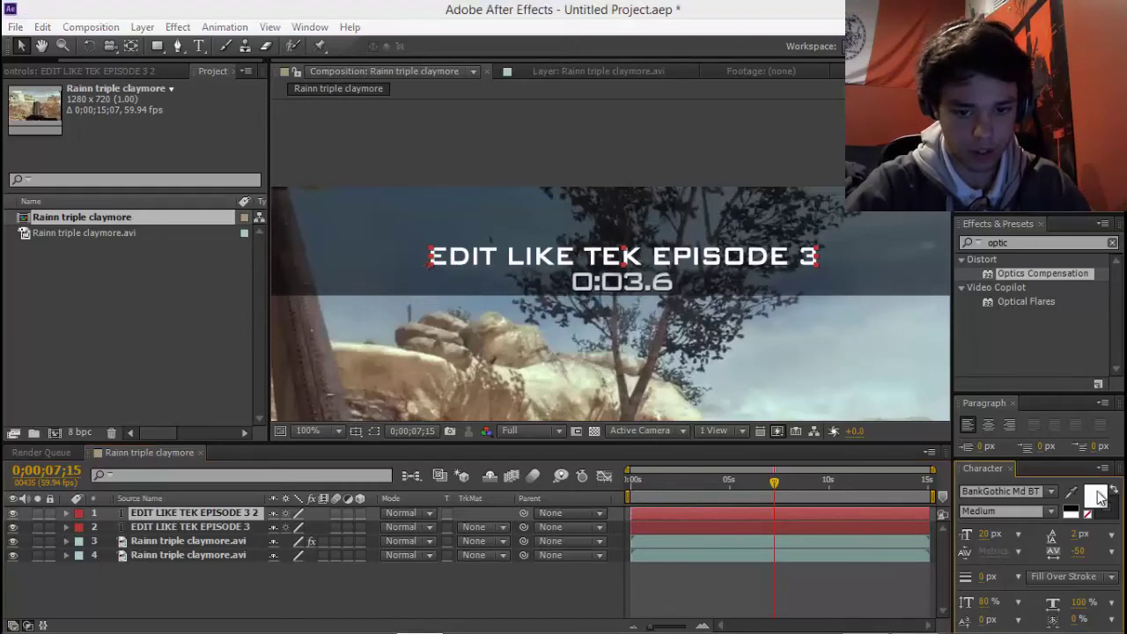
{"action": "left_click_drag", "start_coordinate": [317, 402], "coordinate": [273, 578]}
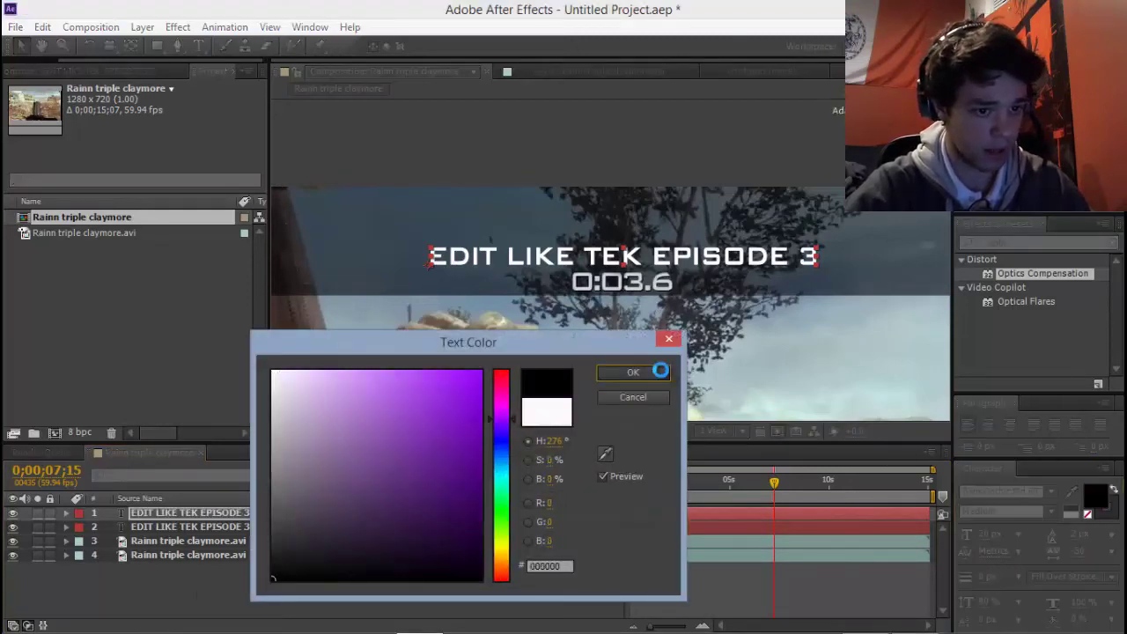
Apply the black fill and place the duplicate beneath the original EDIT LIKE TEK EPISODE 3 layer, offset slightly as a drop shadow.
{"action": "left_click", "coordinate": [661, 370]}
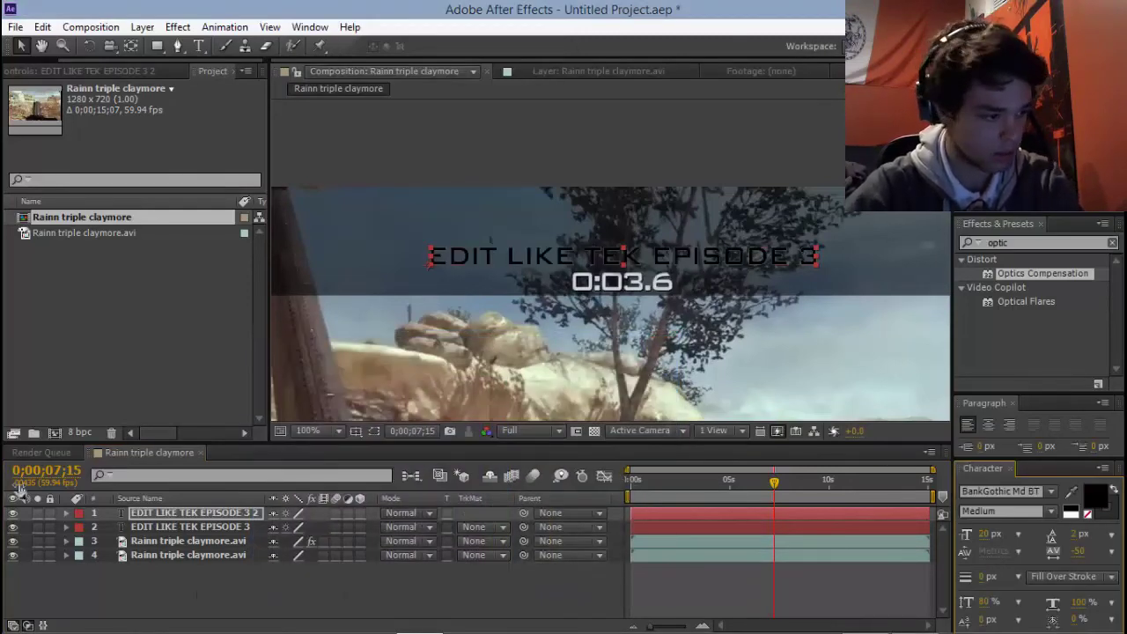
{"action": "left_click_drag", "start_coordinate": [136, 520], "coordinate": [137, 538]}
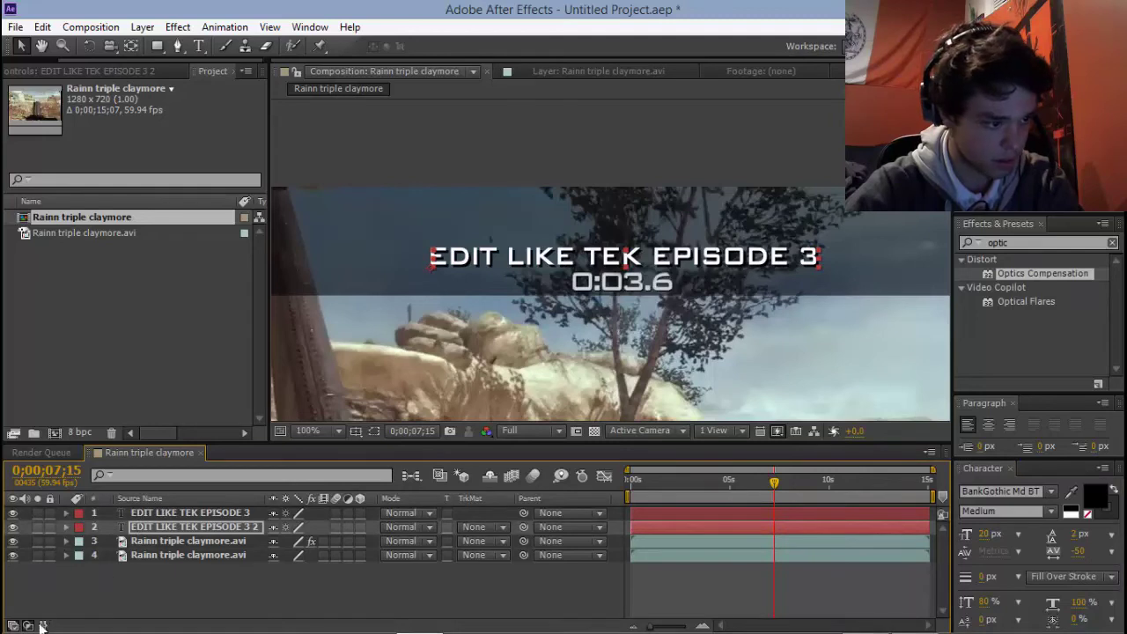
Compare the shadowed text with the original ROUND WINNING KILL title by toggling both text layers and the retouched clip layer off and on.
{"action": "left_click", "coordinate": [13, 525]}
{"action": "left_click", "coordinate": [13, 513]}
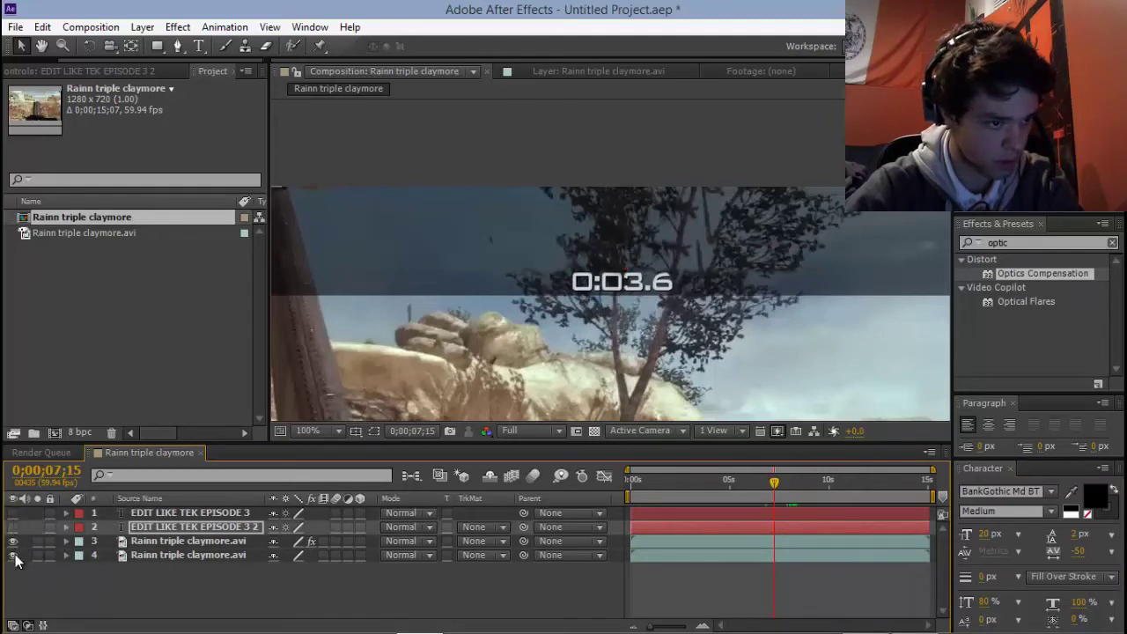
{"action": "left_click", "coordinate": [13, 543]}
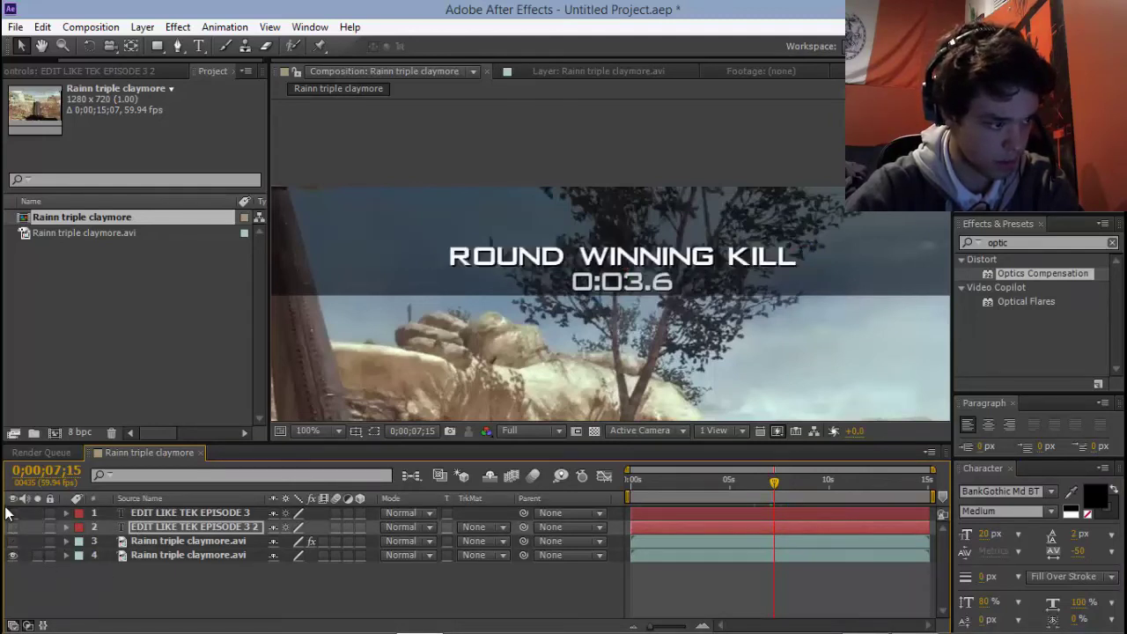
{"action": "left_click_drag", "start_coordinate": [13, 515], "coordinate": [13, 528]}
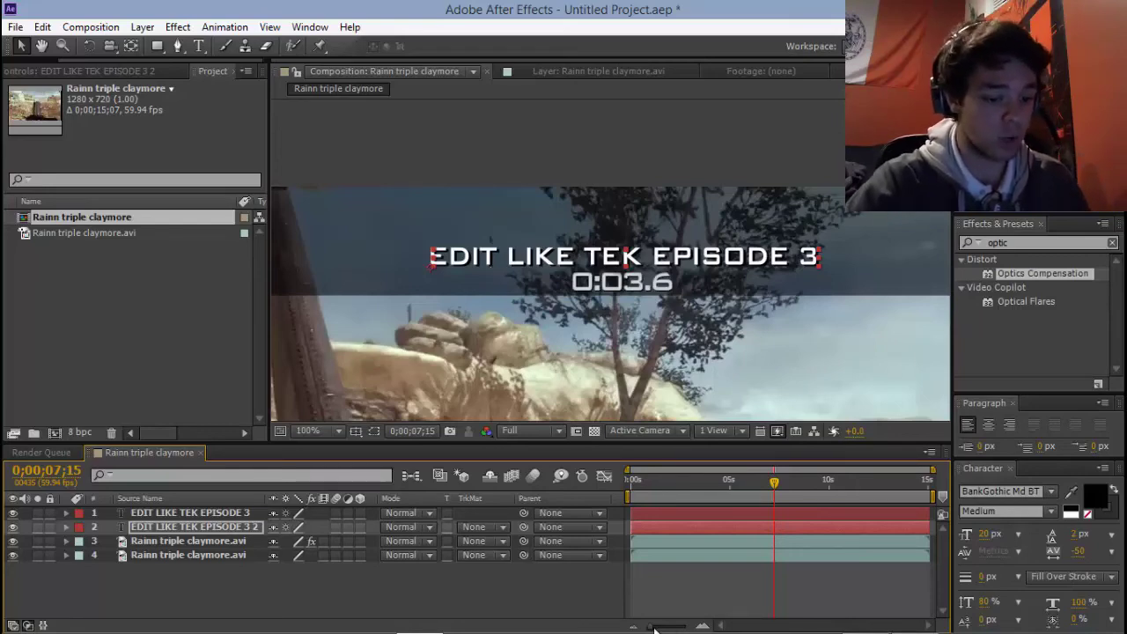
Play back the composition from 0;00;07;15 at 50% view to check the new title over the moving footage.
{"action": "scroll", "coordinate": [614, 317], "scroll_direction": "down", "scroll_amount": 2}
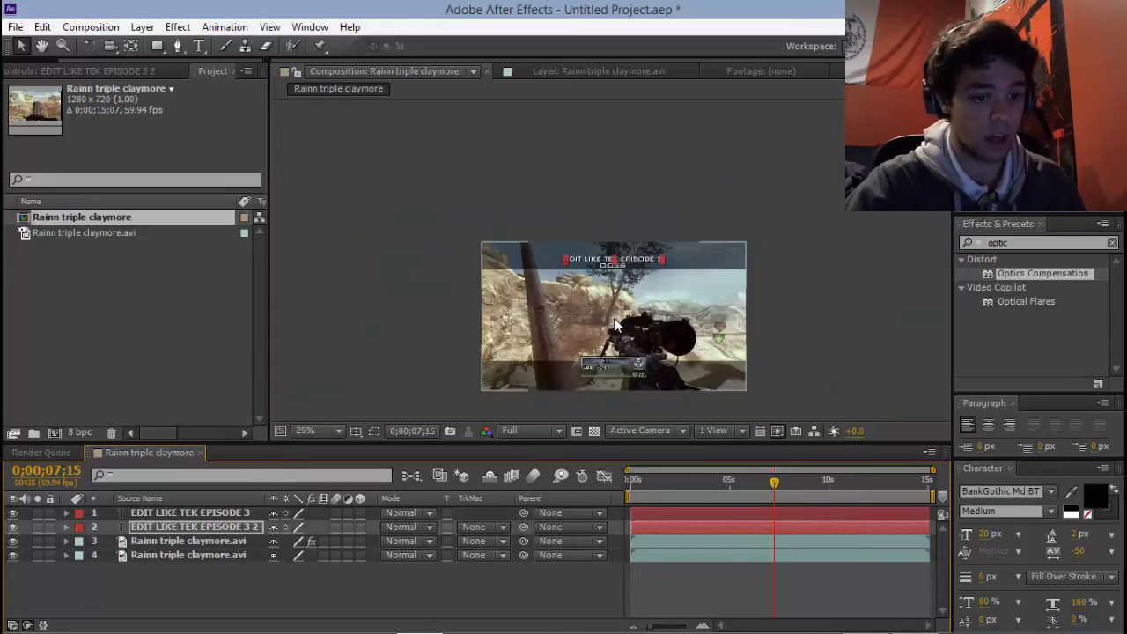
{"action": "scroll", "coordinate": [614, 318], "scroll_direction": "up", "scroll_amount": 1}
{"action": "key", "text": "h"}
{"action": "left_click_drag", "start_coordinate": [617, 257], "coordinate": [604, 154]}
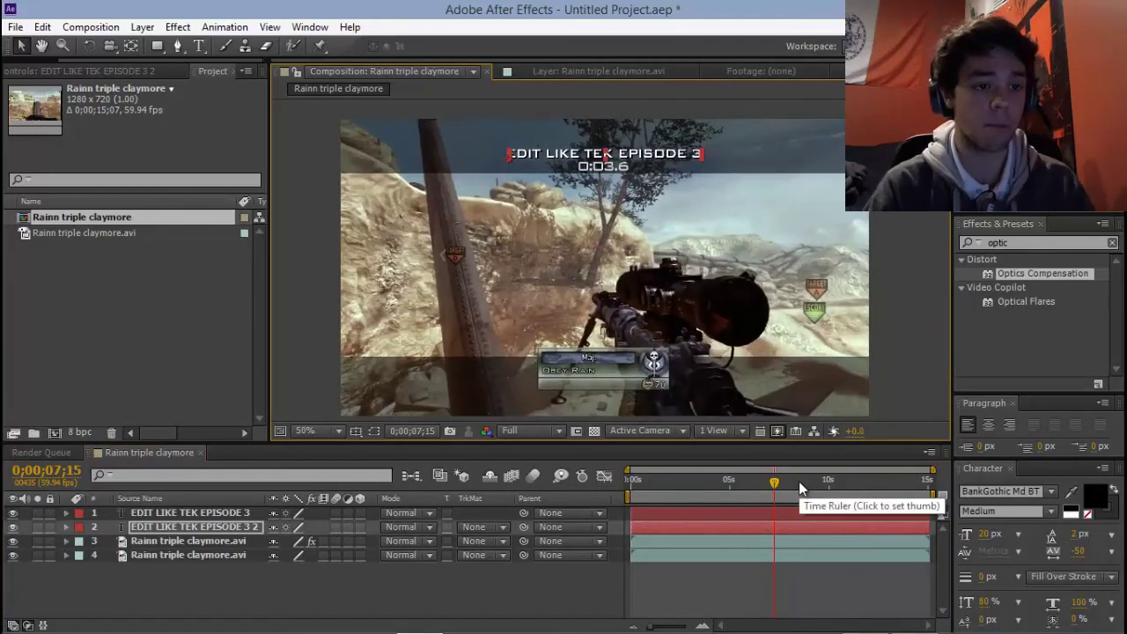
{"action": "key", "text": "space"}
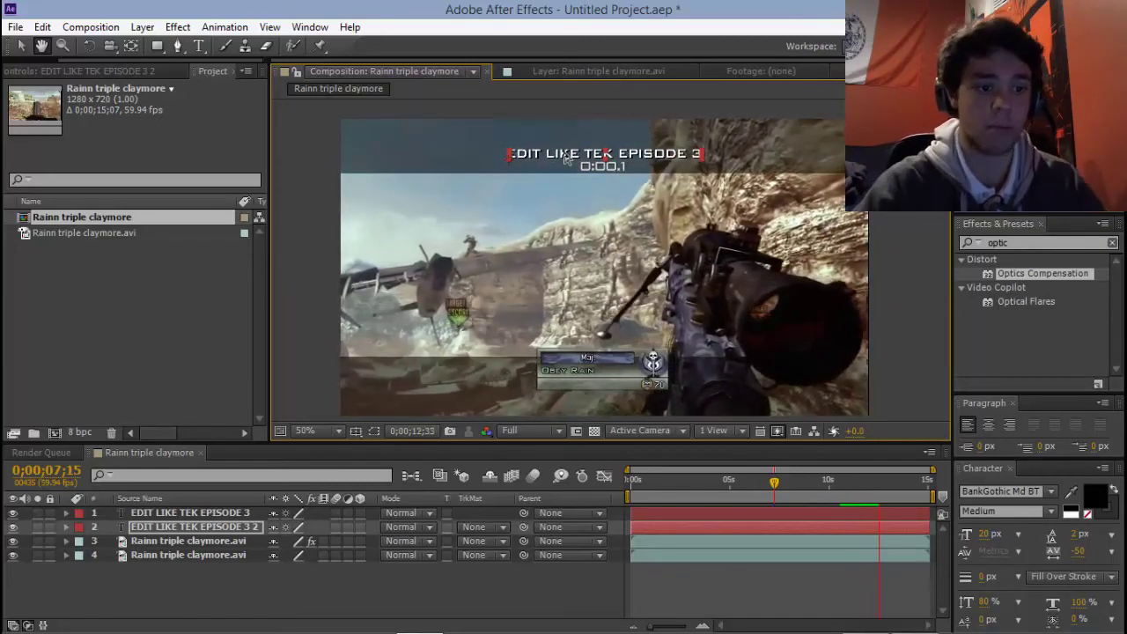
{"action": "key", "text": "space"}
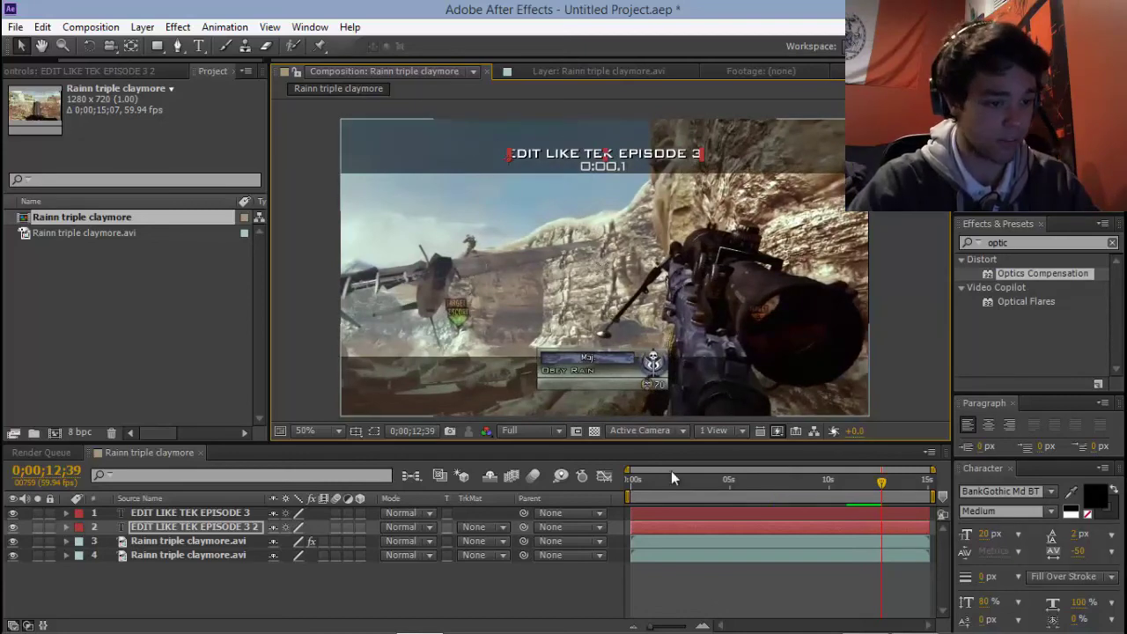
Use the Clone Stamp on the retouched clip layer to paint the card's striped texture over the player name beneath the Maj. banner.
{"action": "scroll", "coordinate": [593, 329], "scroll_direction": "up", "scroll_amount": 4}
{"action": "left_click_drag", "start_coordinate": [592, 330], "coordinate": [609, 97]}
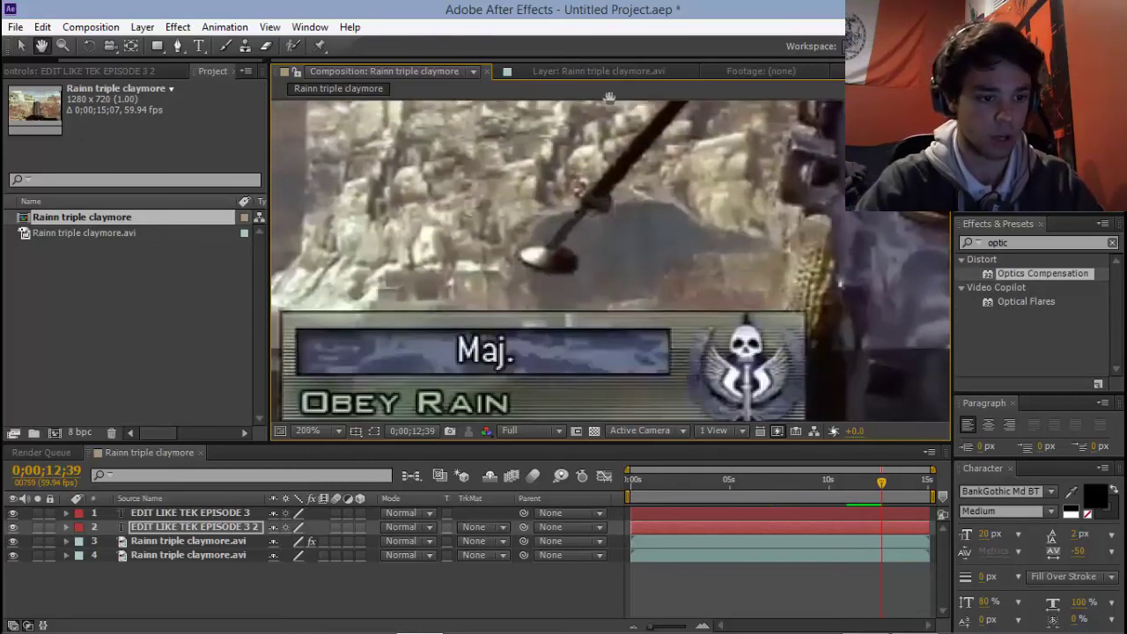
{"action": "left_click_drag", "start_coordinate": [345, 420], "coordinate": [438, 337]}
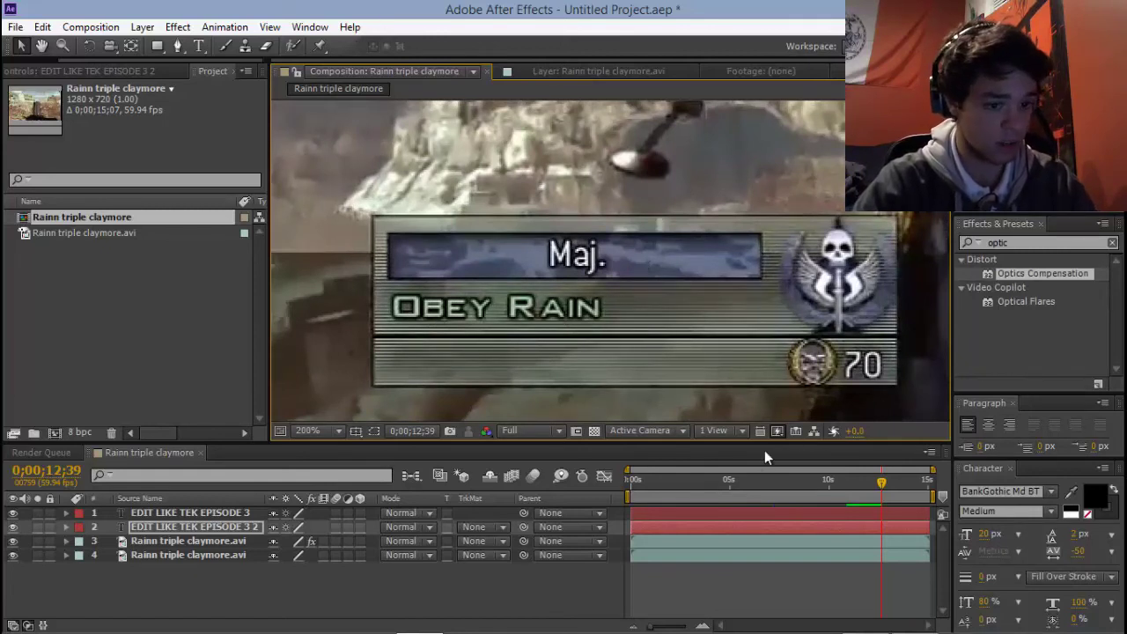
{"action": "double_click", "coordinate": [701, 540]}
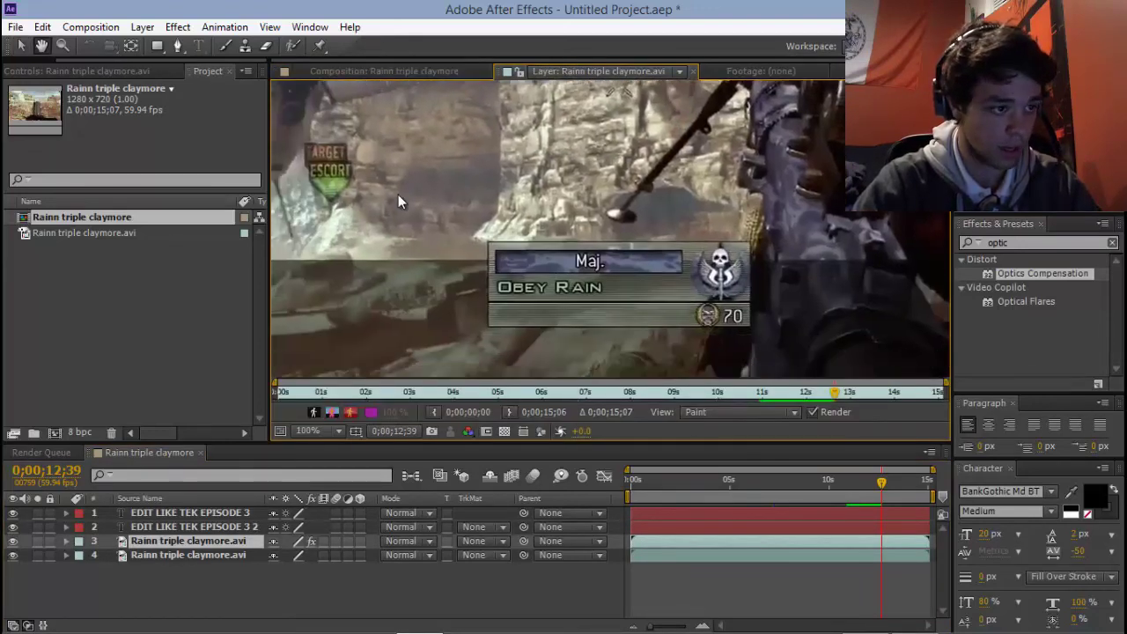
{"action": "left_click", "coordinate": [244, 47]}
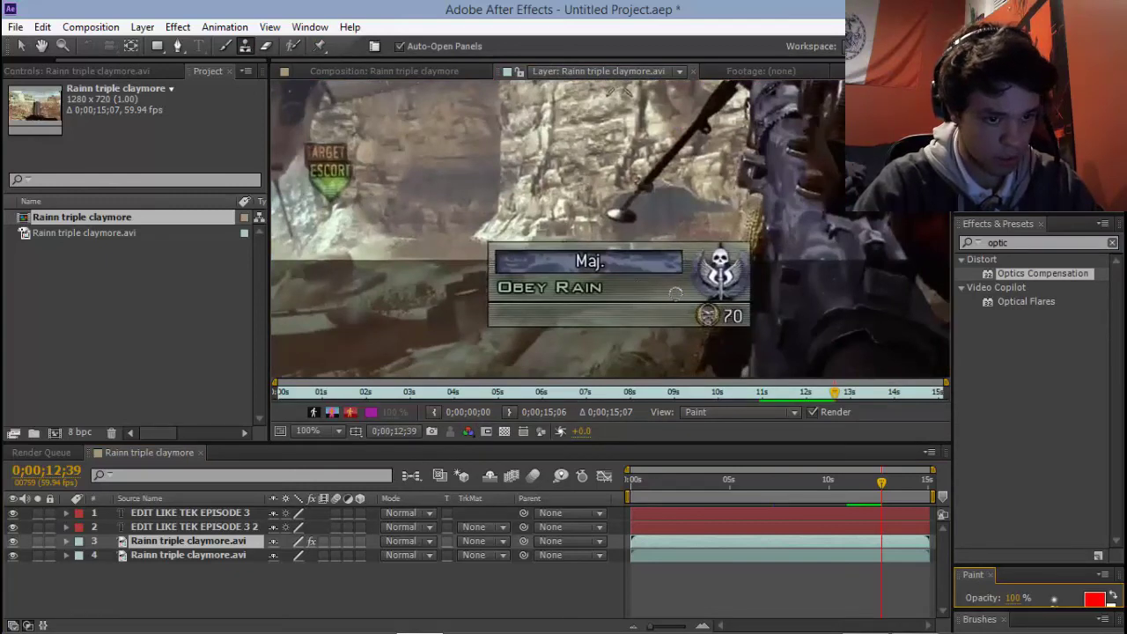
{"action": "left_click_drag", "start_coordinate": [671, 288], "coordinate": [607, 282]}
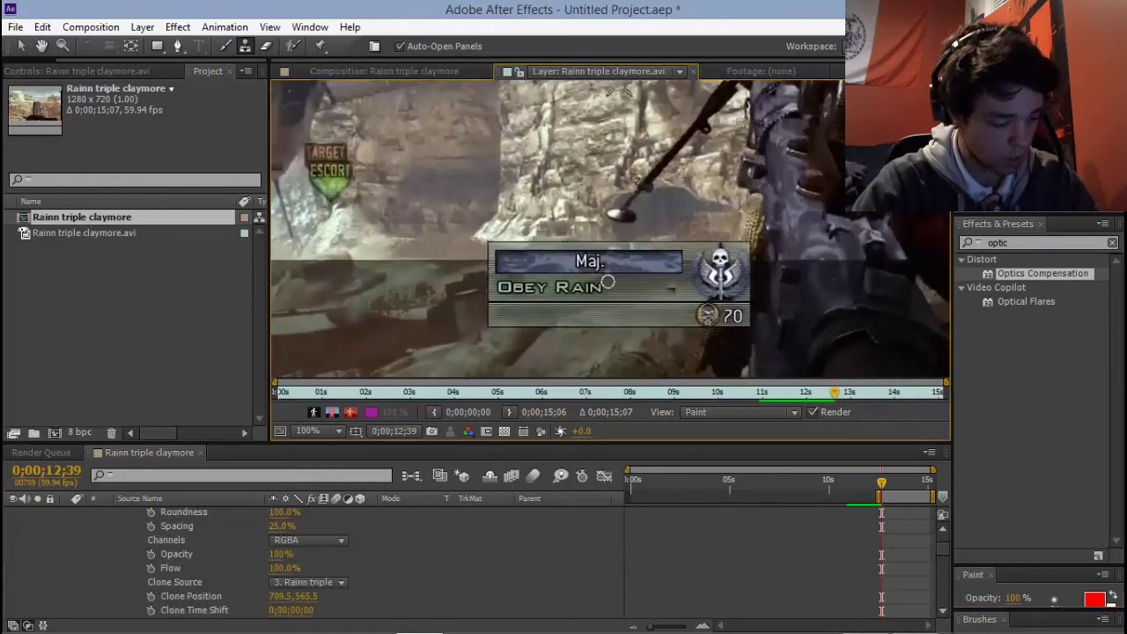
{"action": "left_click", "coordinate": [743, 308], "text": "alt"}
{"action": "mouse_move", "coordinate": [662, 305]}
{"action": "left_mouse_down"}
{"action": "mouse_move", "coordinate": [659, 287]}
{"action": "mouse_move", "coordinate": [503, 292]}
{"action": "mouse_move", "coordinate": [636, 279]}
{"action": "mouse_move", "coordinate": [587, 286]}
{"action": "left_mouse_up"}
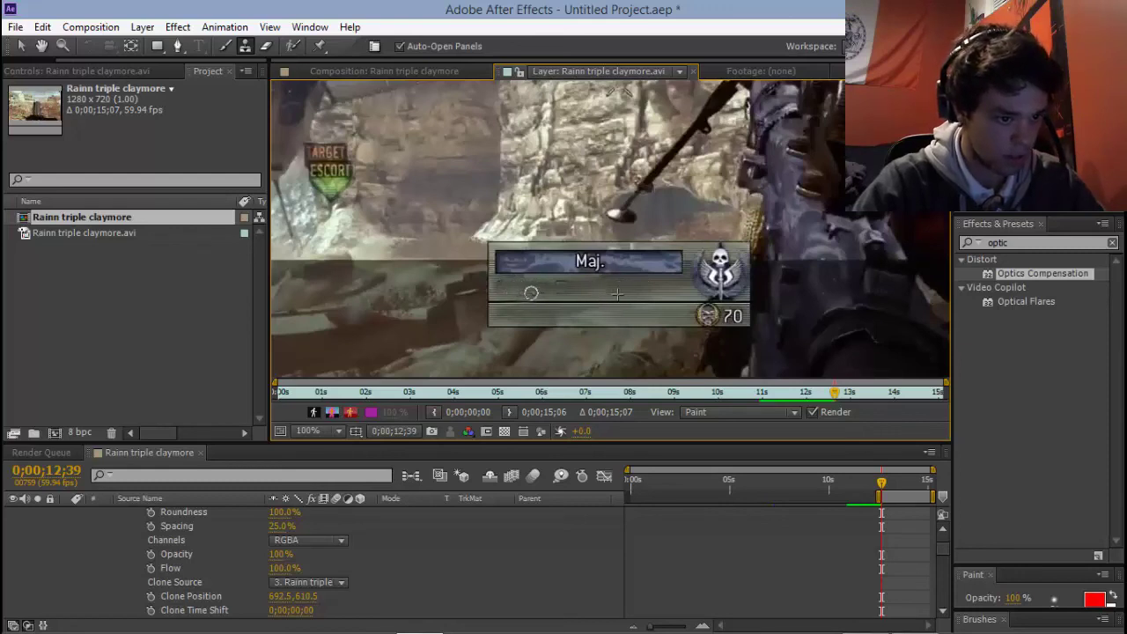
{"action": "left_click", "coordinate": [587, 278], "text": "alt"}
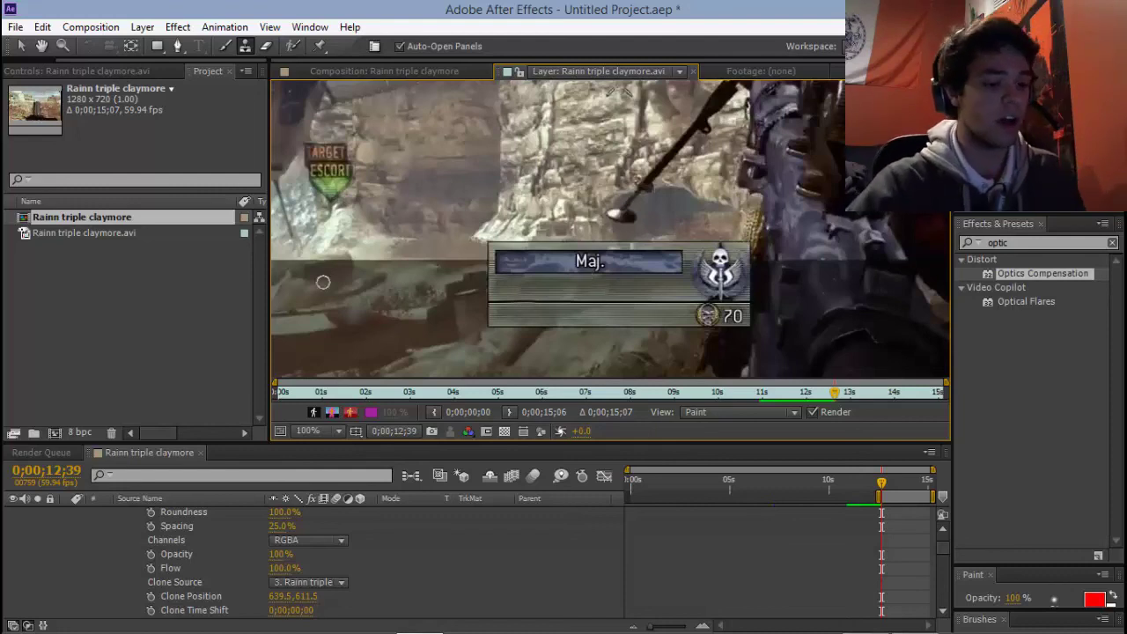
{"action": "scroll", "coordinate": [402, 569], "scroll_direction": "up", "scroll_amount": 5}
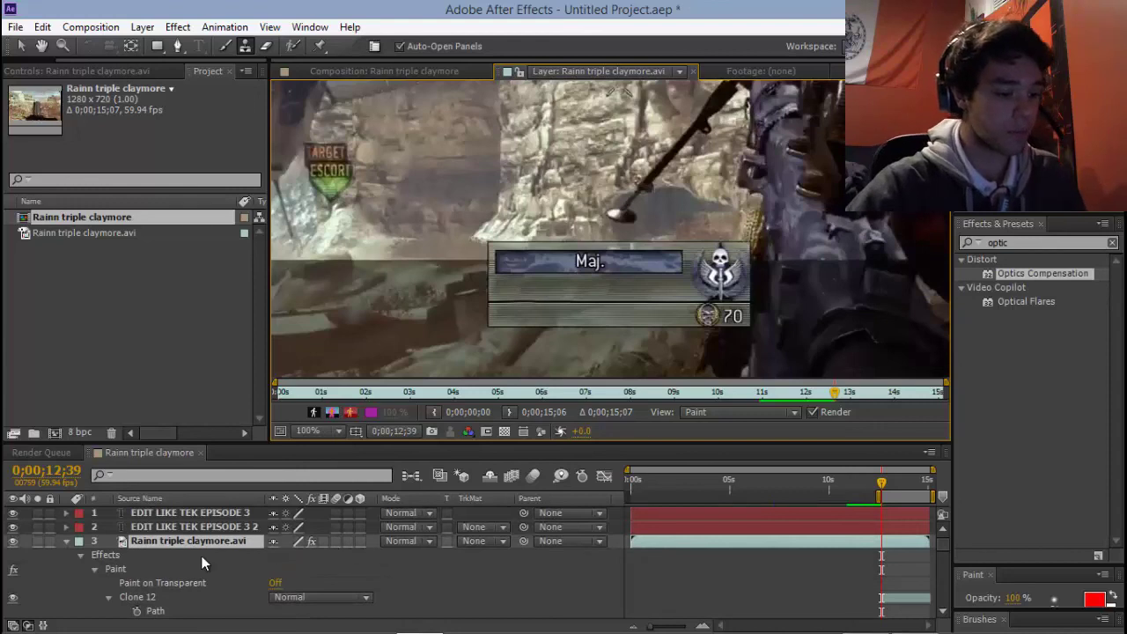
{"action": "left_click", "coordinate": [68, 542]}
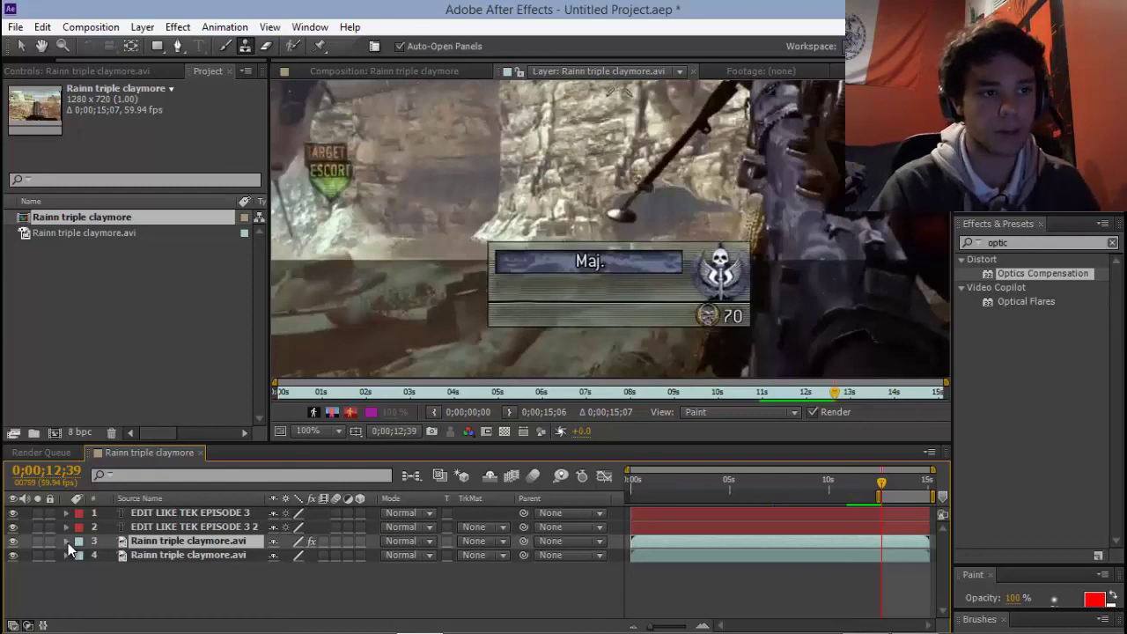
{"action": "key", "text": "Return"}
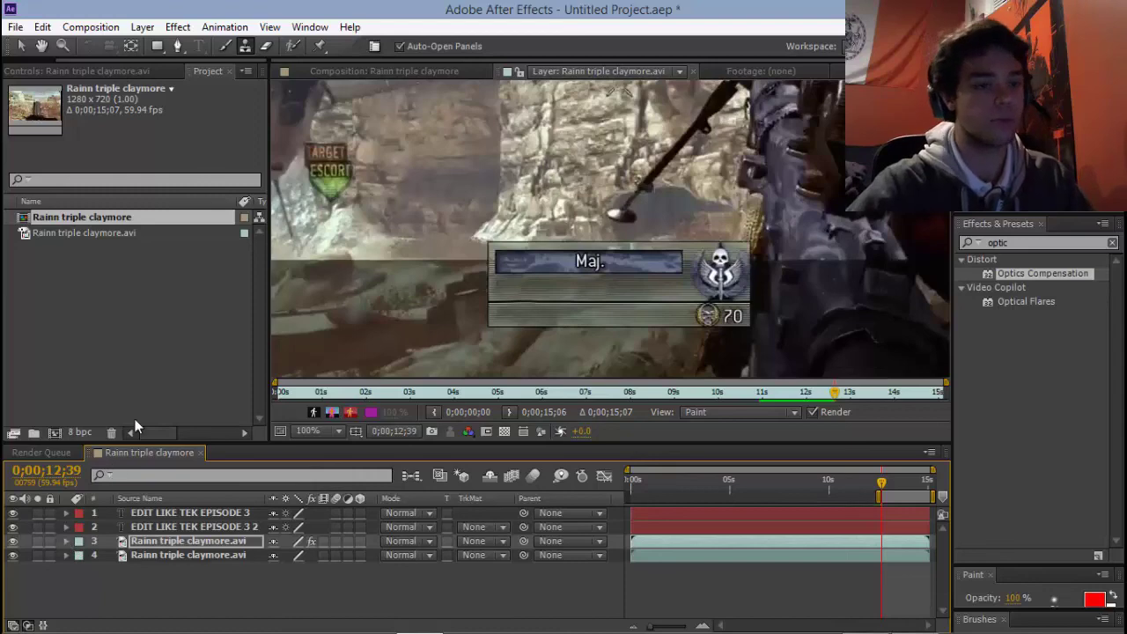
{"action": "scroll", "coordinate": [478, 244], "scroll_direction": "down", "scroll_amount": 3}
{"action": "scroll", "coordinate": [523, 194], "scroll_direction": "up", "scroll_amount": 2}
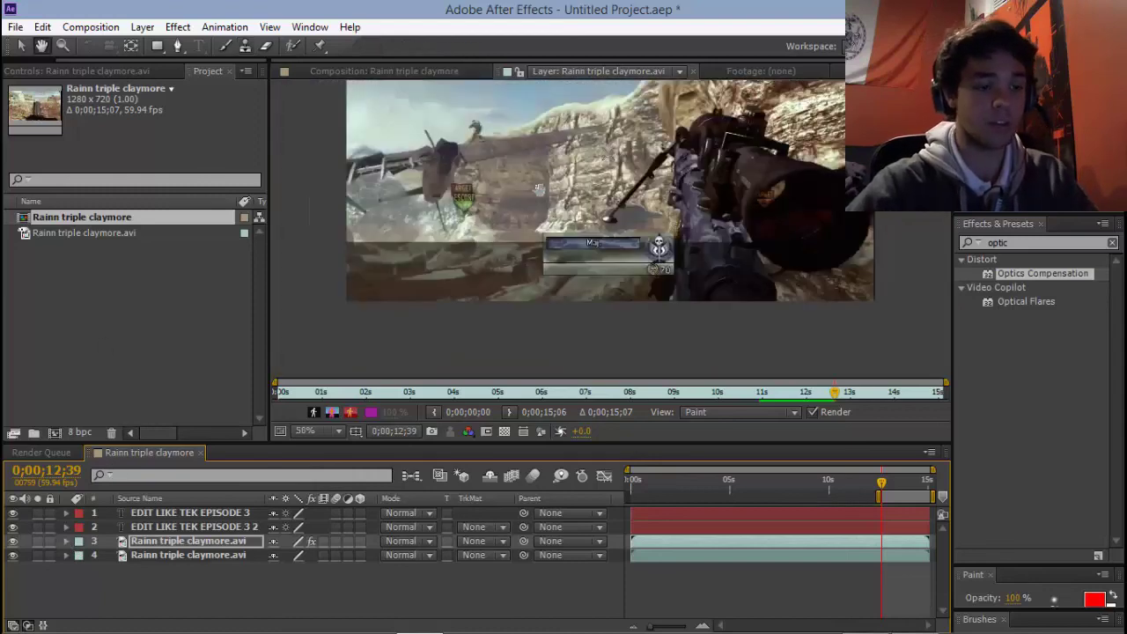
{"action": "mouse_move", "coordinate": [523, 185]}
{"action": "left_mouse_down"}
{"action": "mouse_move", "coordinate": [541, 235]}
{"action": "mouse_move", "coordinate": [533, 244]}
{"action": "left_mouse_up"}
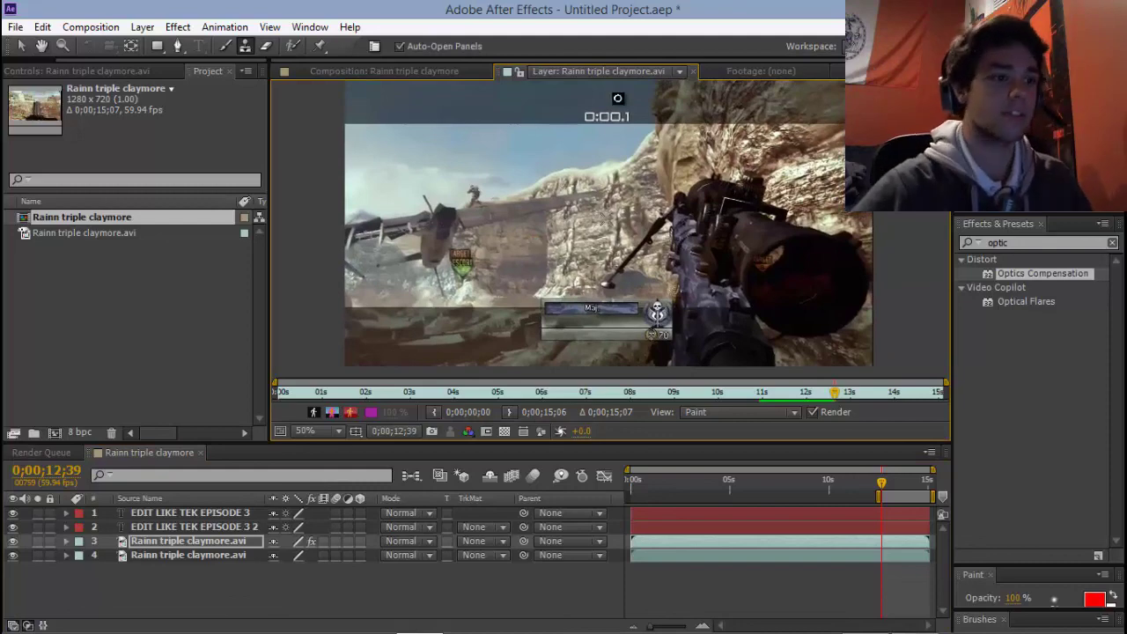
{"action": "left_click", "coordinate": [918, 619]}
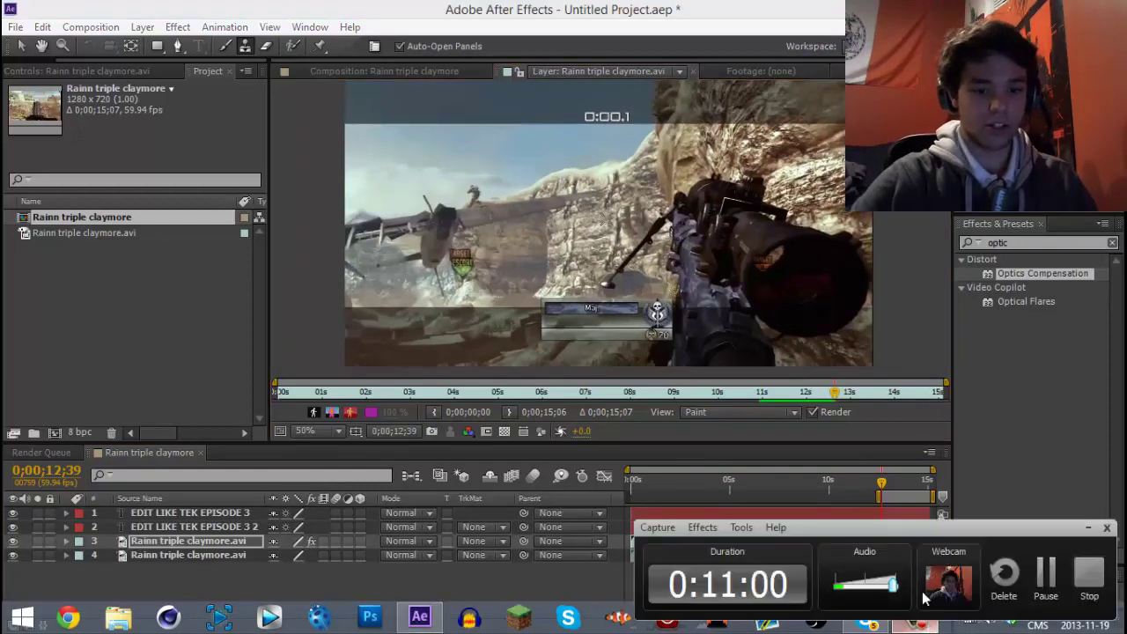
{"action": "left_click", "coordinate": [1086, 574]}
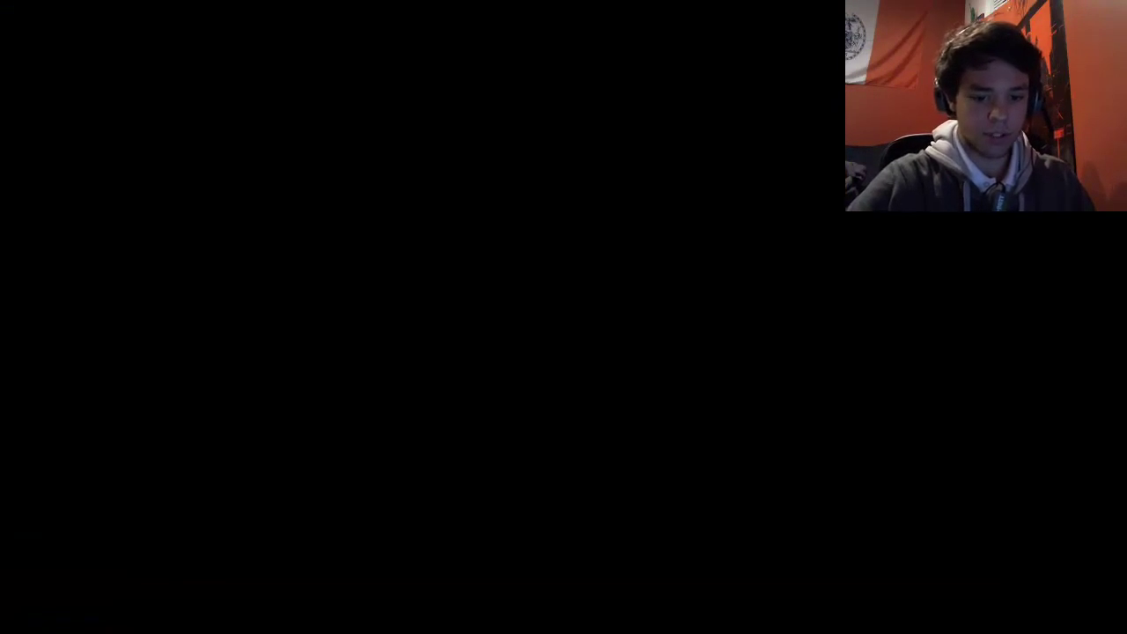